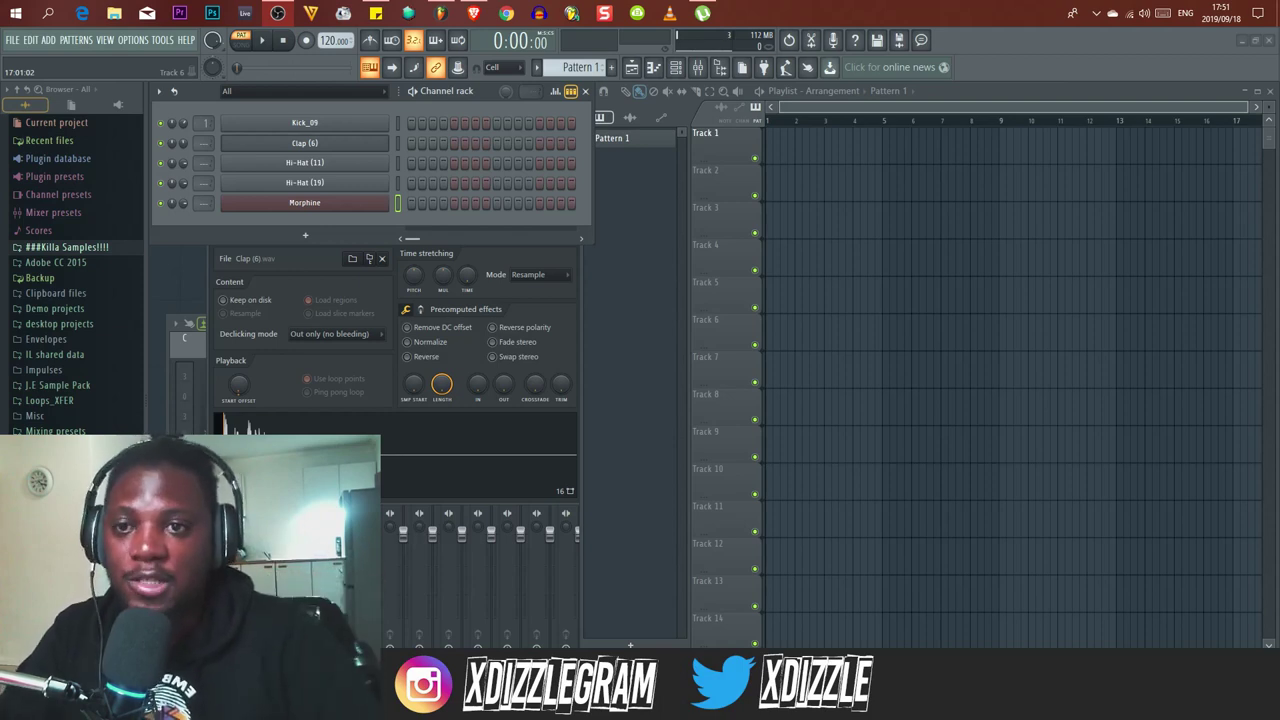
Switch the transport from pattern to song playback while checking the empty playlist at full size.
{"action": "left_click", "coordinate": [976, 87]}
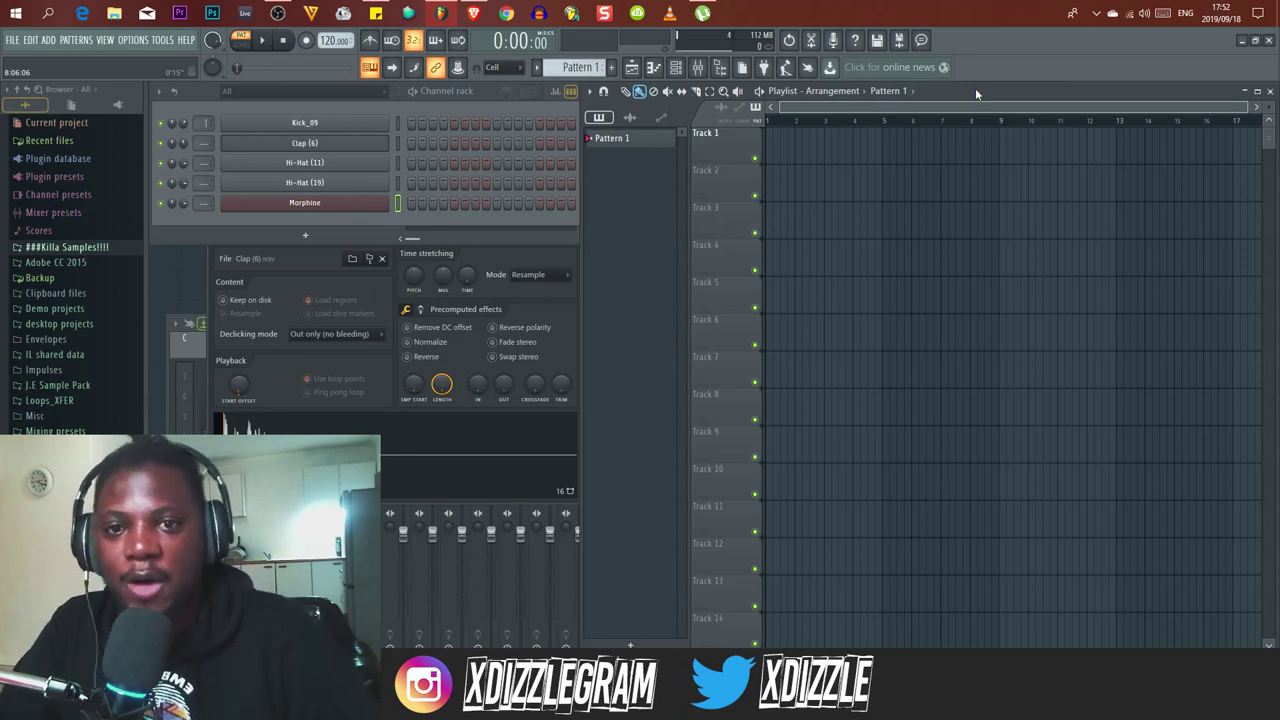
{"action": "double_click", "coordinate": [975, 88]}
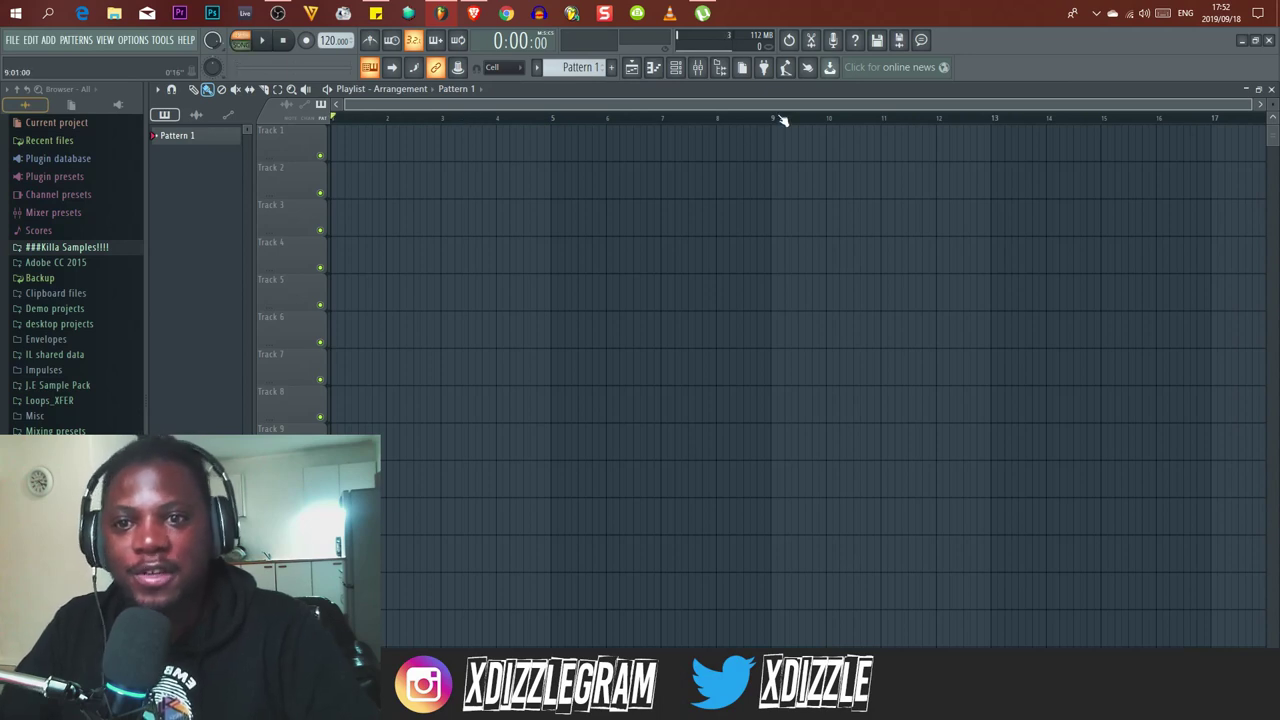
{"action": "left_click", "coordinate": [261, 43]}
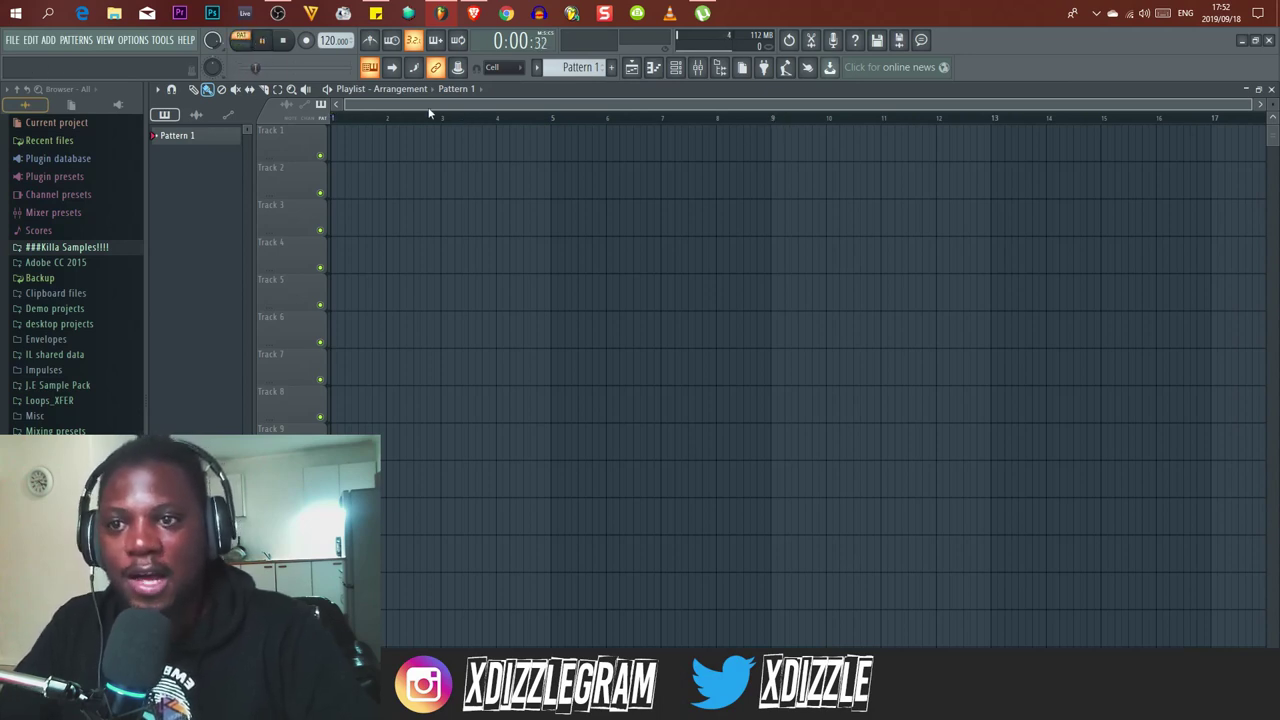
{"action": "left_click", "coordinate": [284, 43]}
{"action": "left_click", "coordinate": [240, 47]}
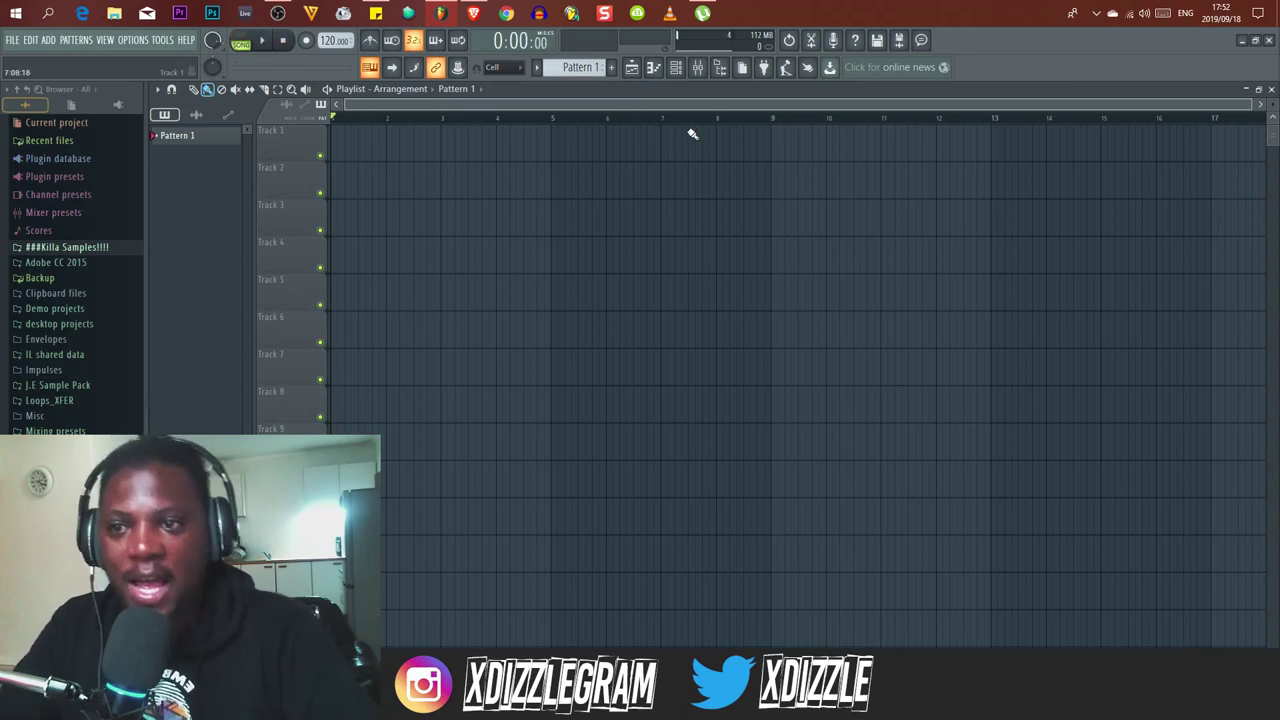
{"action": "double_click", "coordinate": [591, 91]}
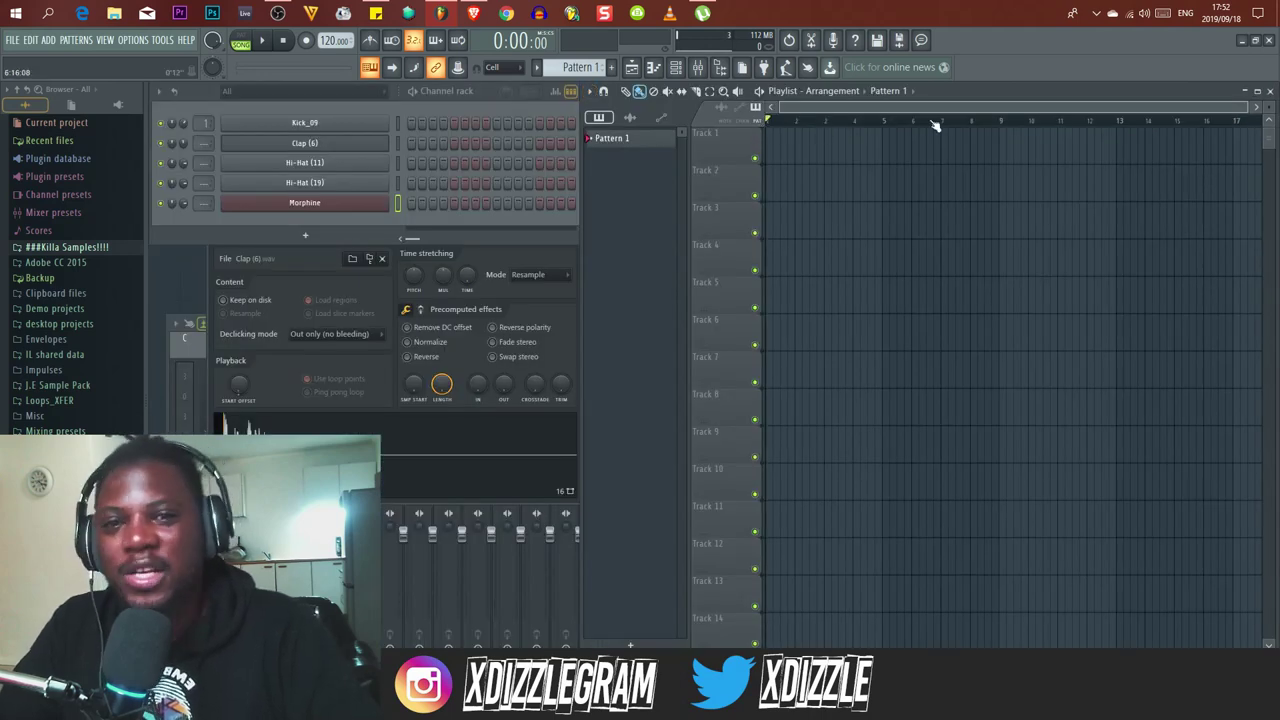
{"action": "double_click", "coordinate": [940, 98]}
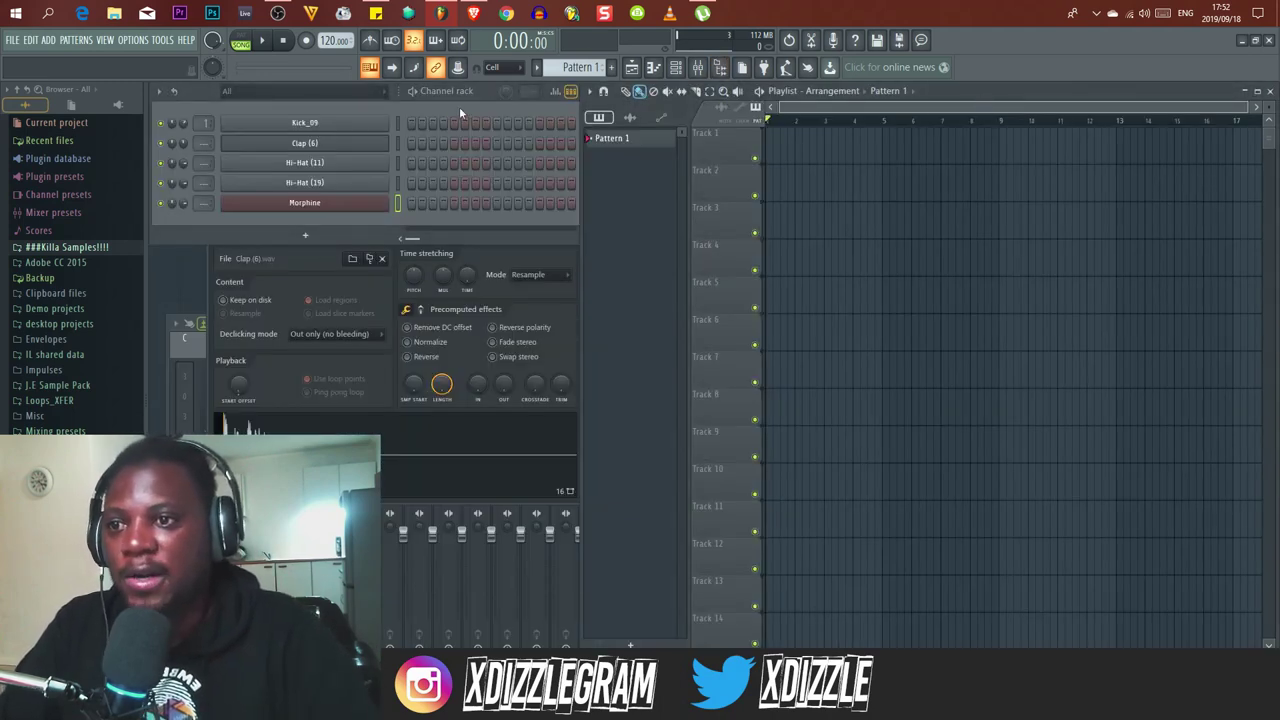
Fill each 4 steps of the Kick_09 channel in the channel rack.
{"action": "left_click", "coordinate": [484, 98]}
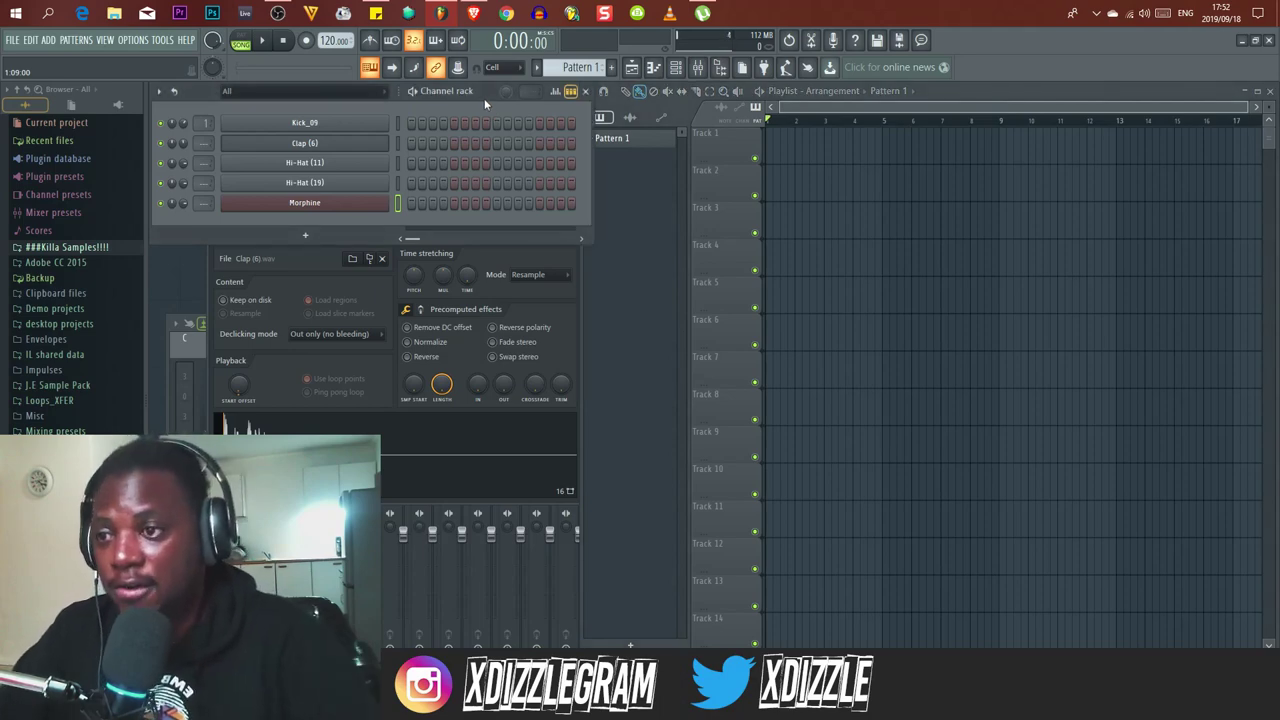
{"action": "right_click", "coordinate": [302, 125]}
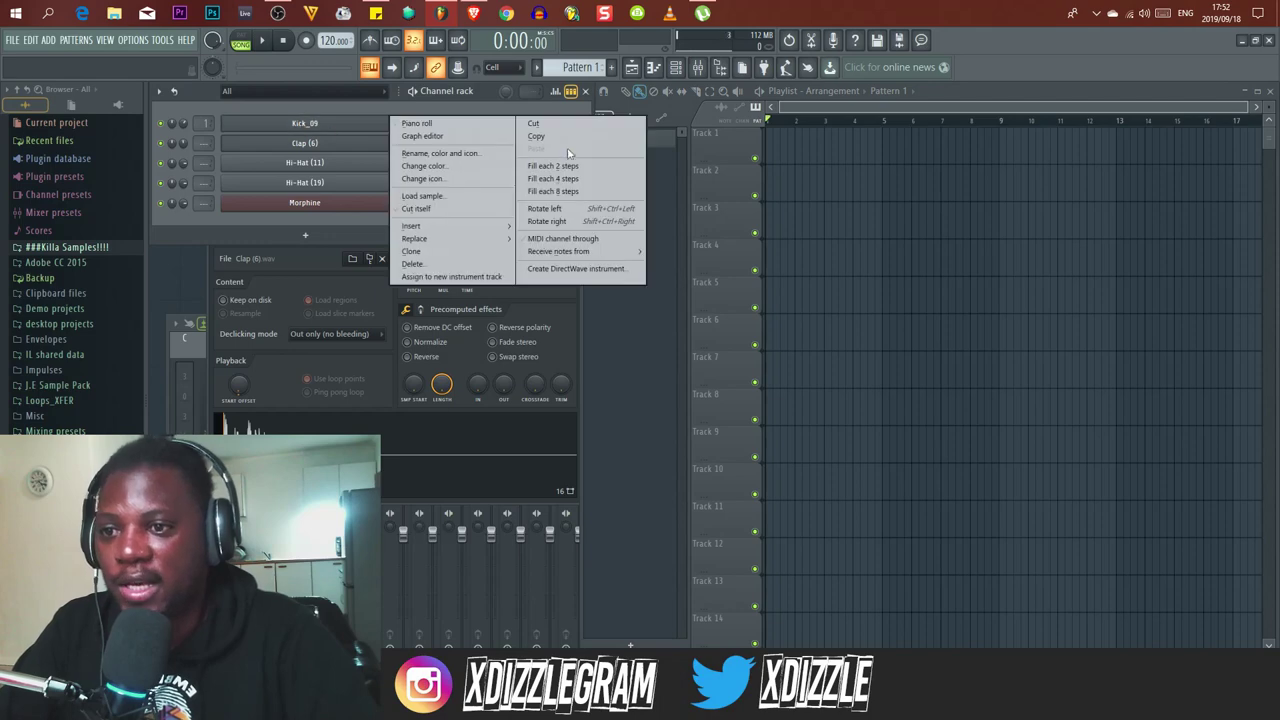
{"action": "left_click", "coordinate": [555, 180]}
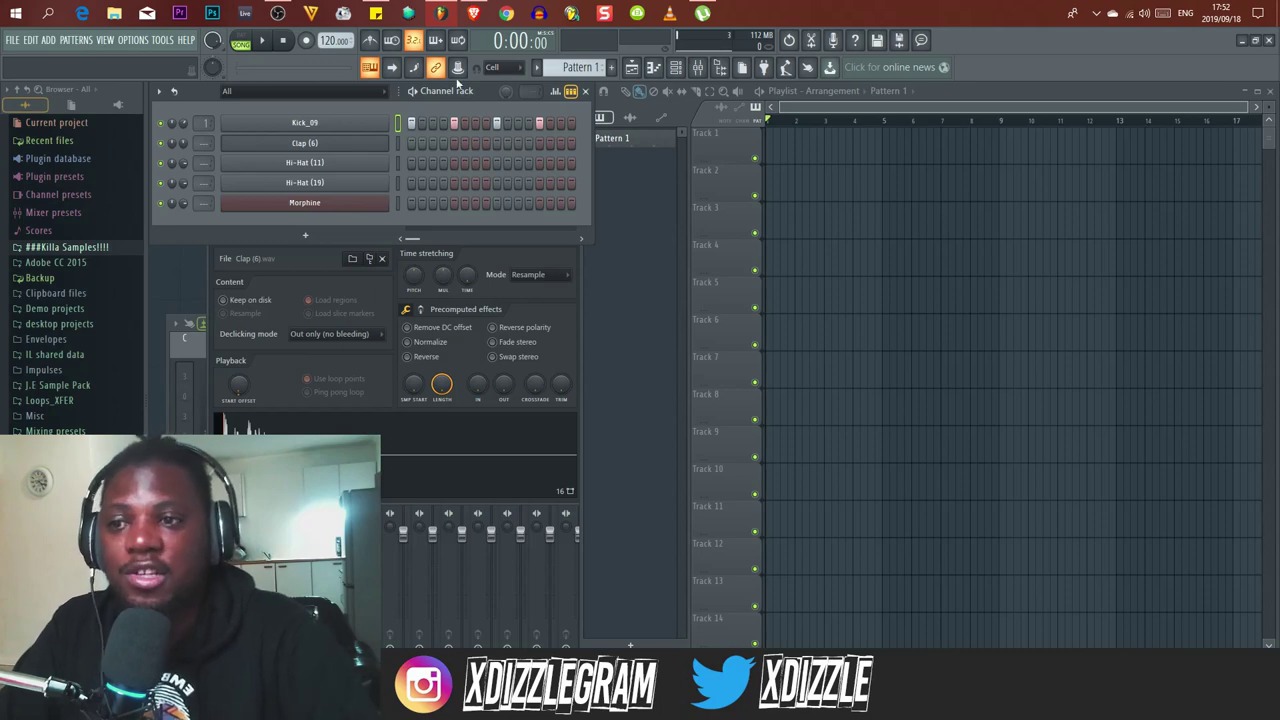
Clear all the steps from the Kick_09 row, including a briefly added hit on step 3.
{"action": "right_click", "coordinate": [454, 123]}
{"action": "right_click", "coordinate": [497, 123]}
{"action": "right_click", "coordinate": [540, 123]}
{"action": "left_click", "coordinate": [433, 124]}
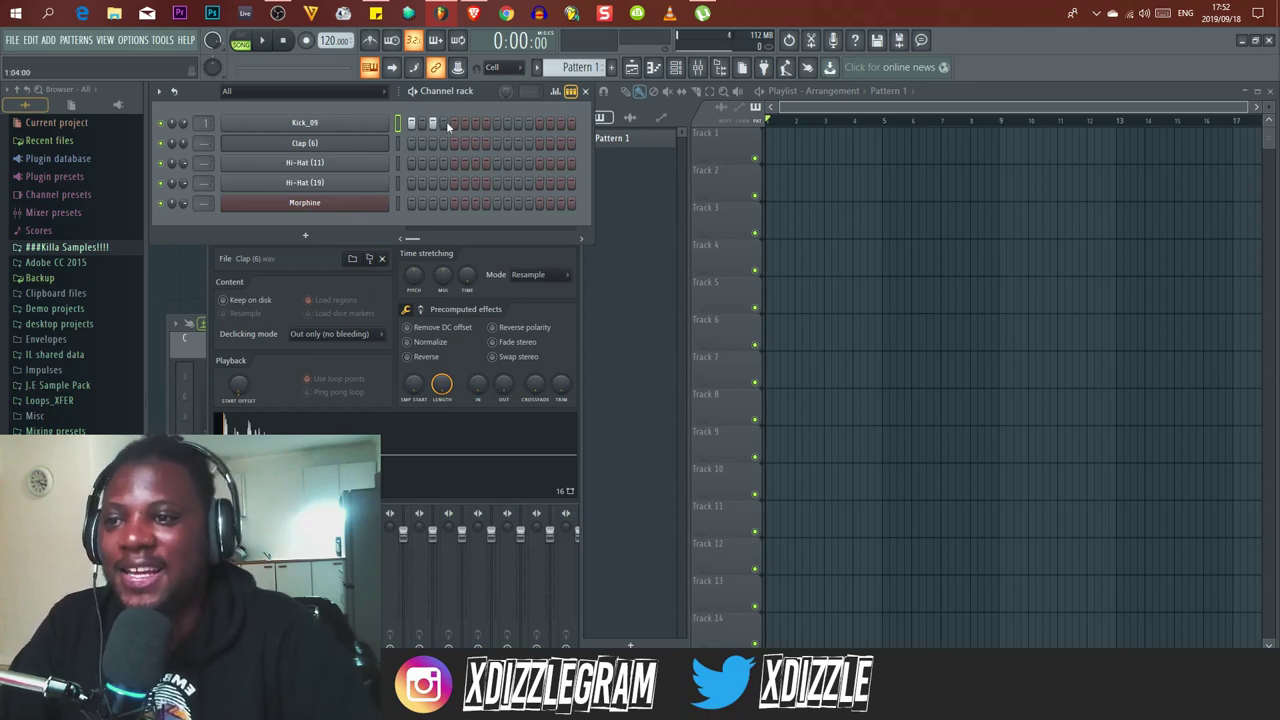
{"action": "right_click", "coordinate": [476, 123]}
{"action": "right_click", "coordinate": [454, 123]}
{"action": "right_click", "coordinate": [433, 123]}
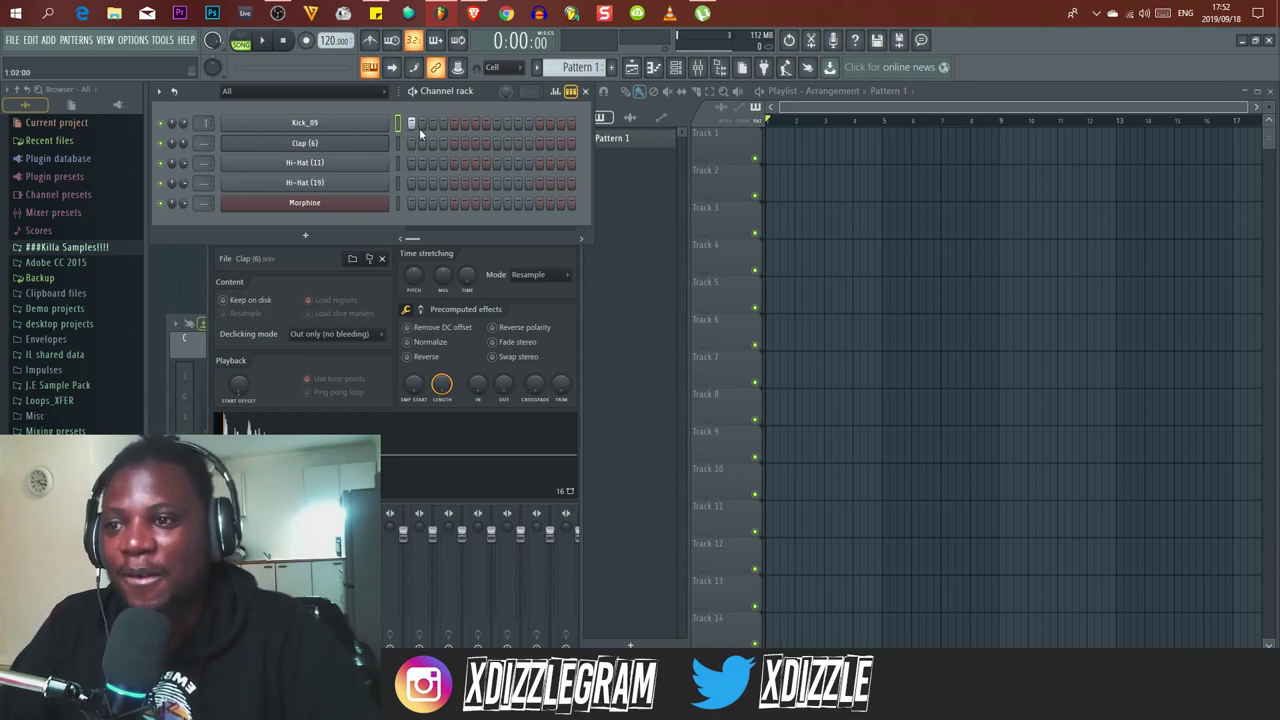
{"action": "right_click", "coordinate": [410, 123]}
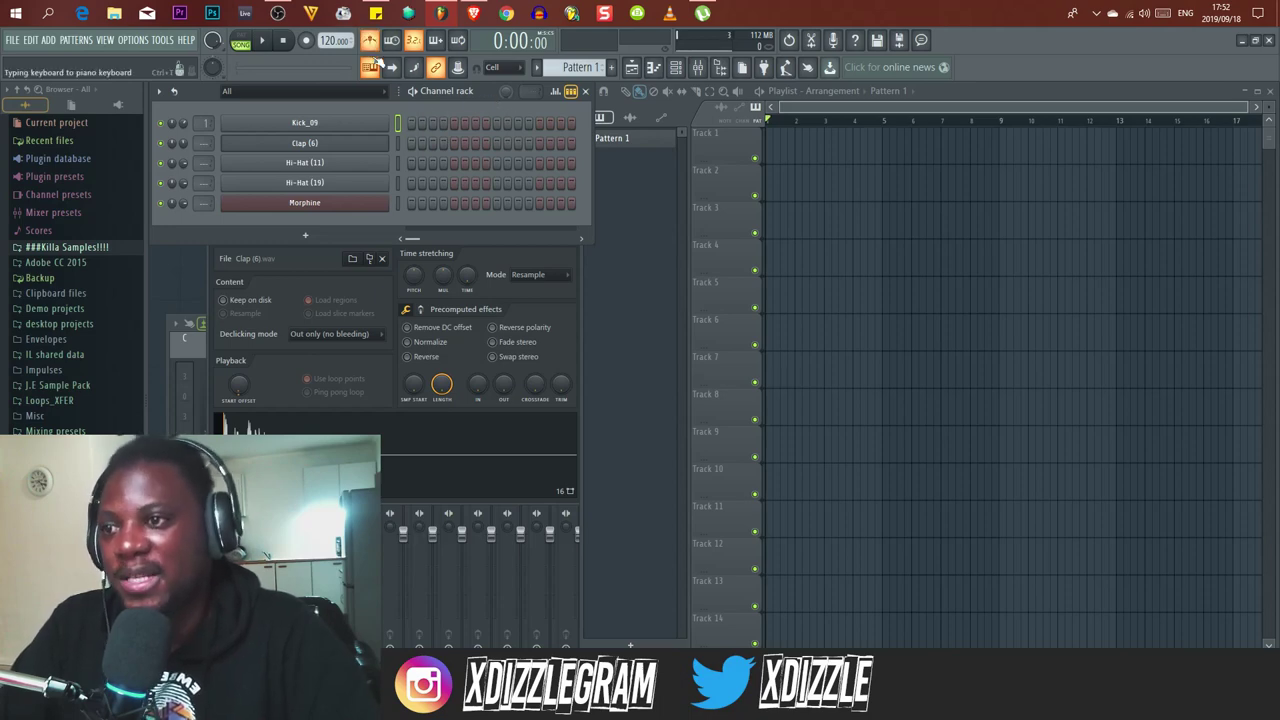
Set the metronome sound to Cowbell and play the empty song to hear it.
{"action": "key", "text": "space"}
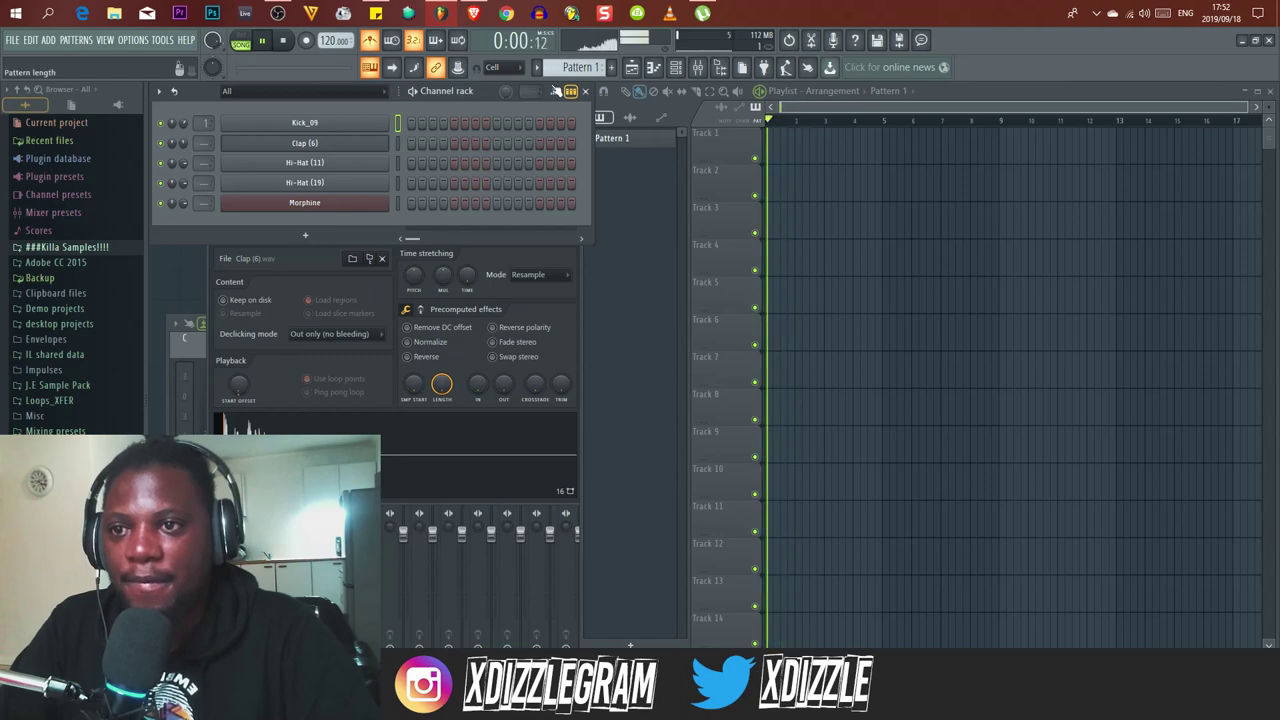
{"action": "key", "text": "space"}
{"action": "right_click", "coordinate": [369, 40]}
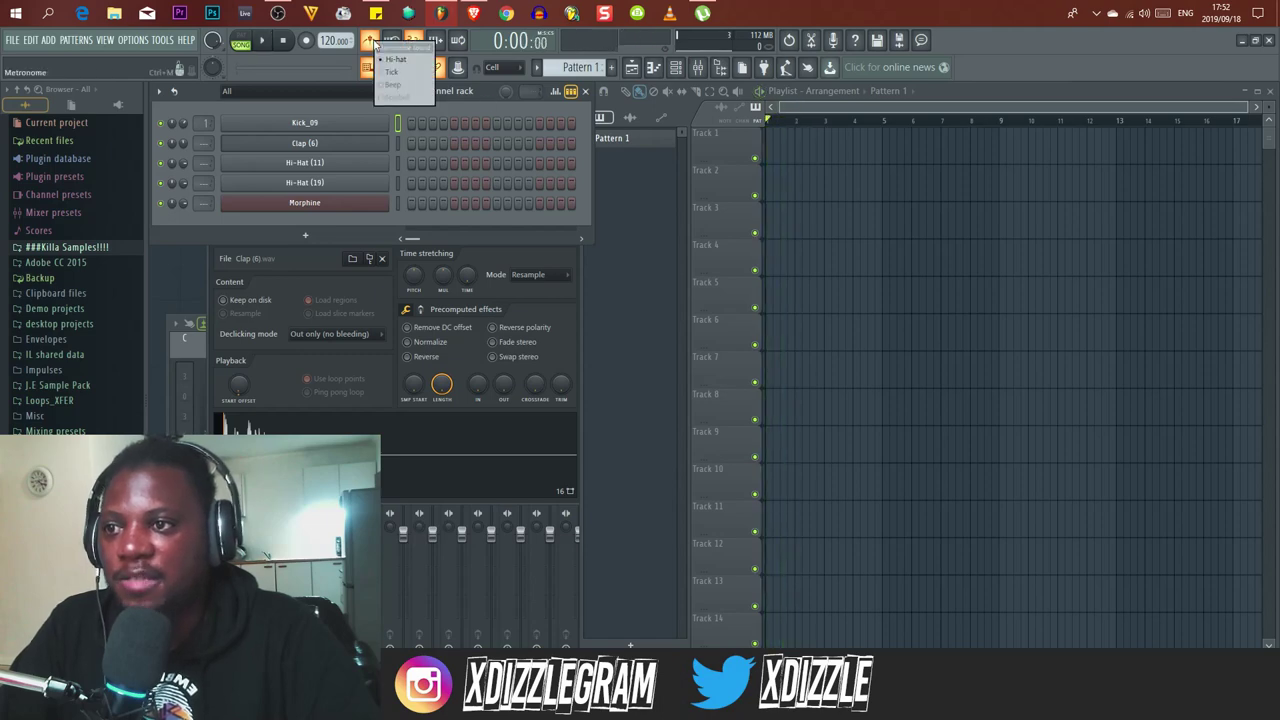
{"action": "left_click", "coordinate": [407, 97]}
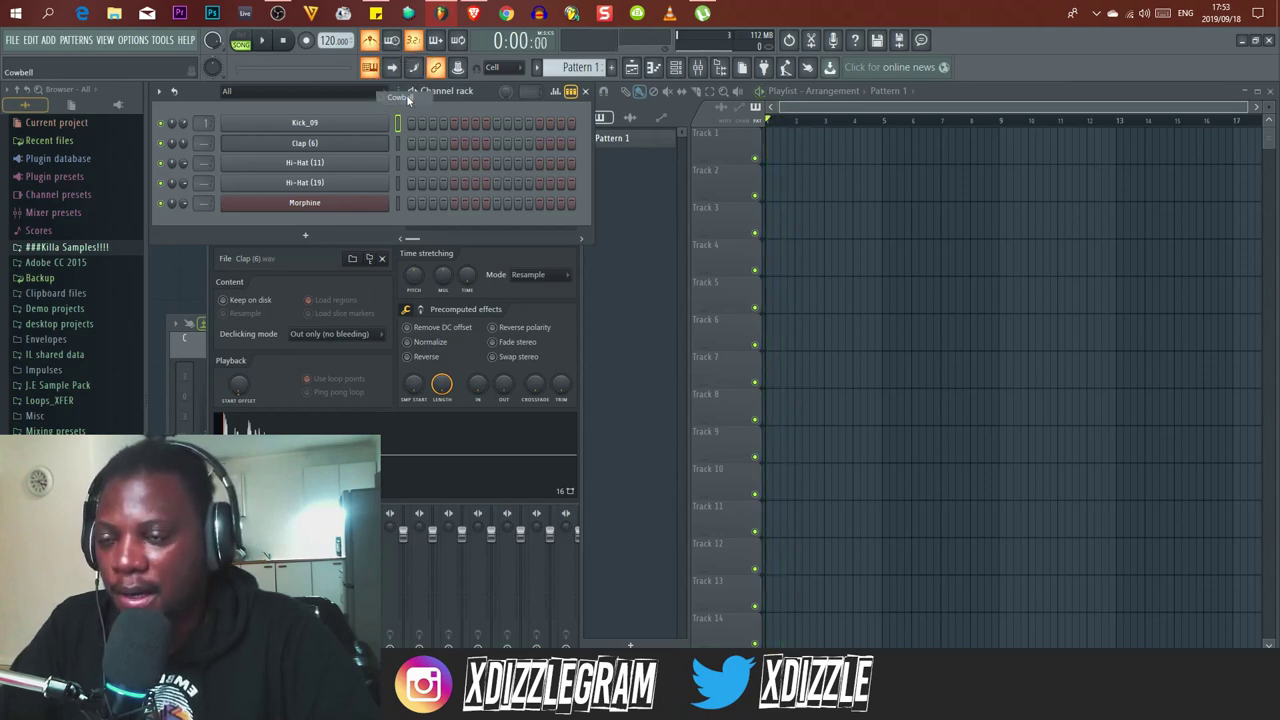
{"action": "key", "text": "space"}
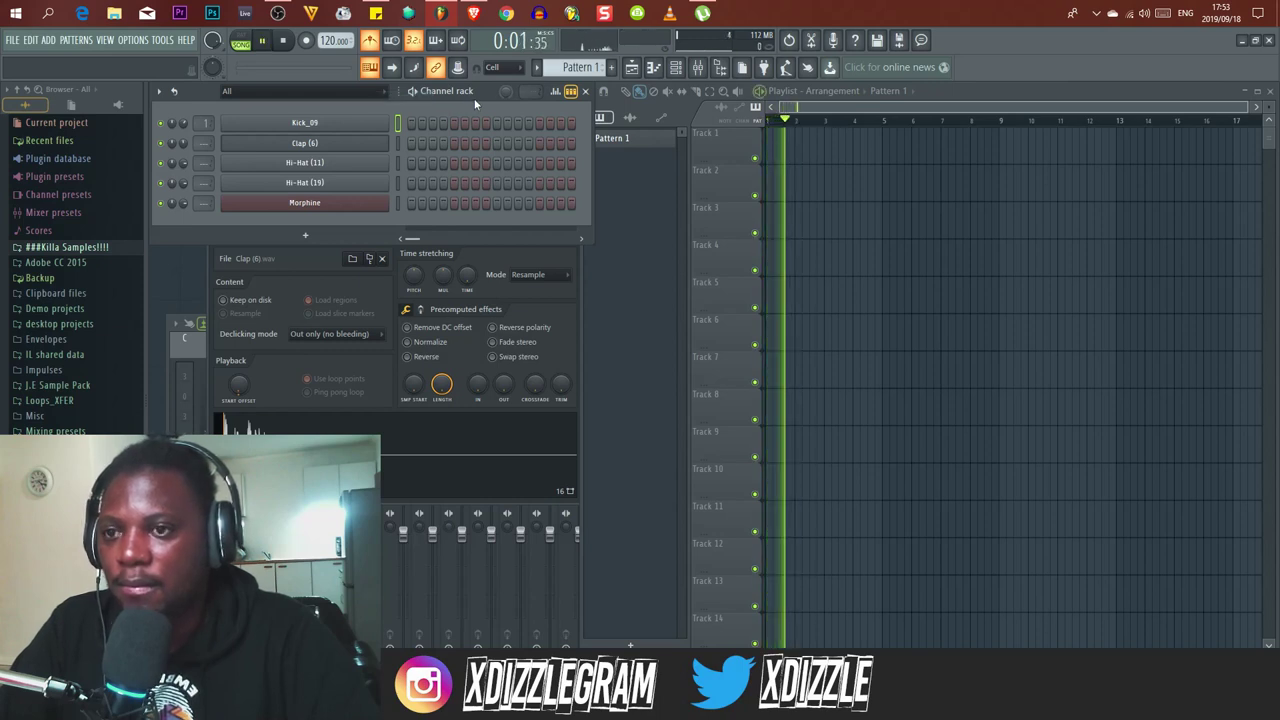
{"action": "key", "text": "space"}
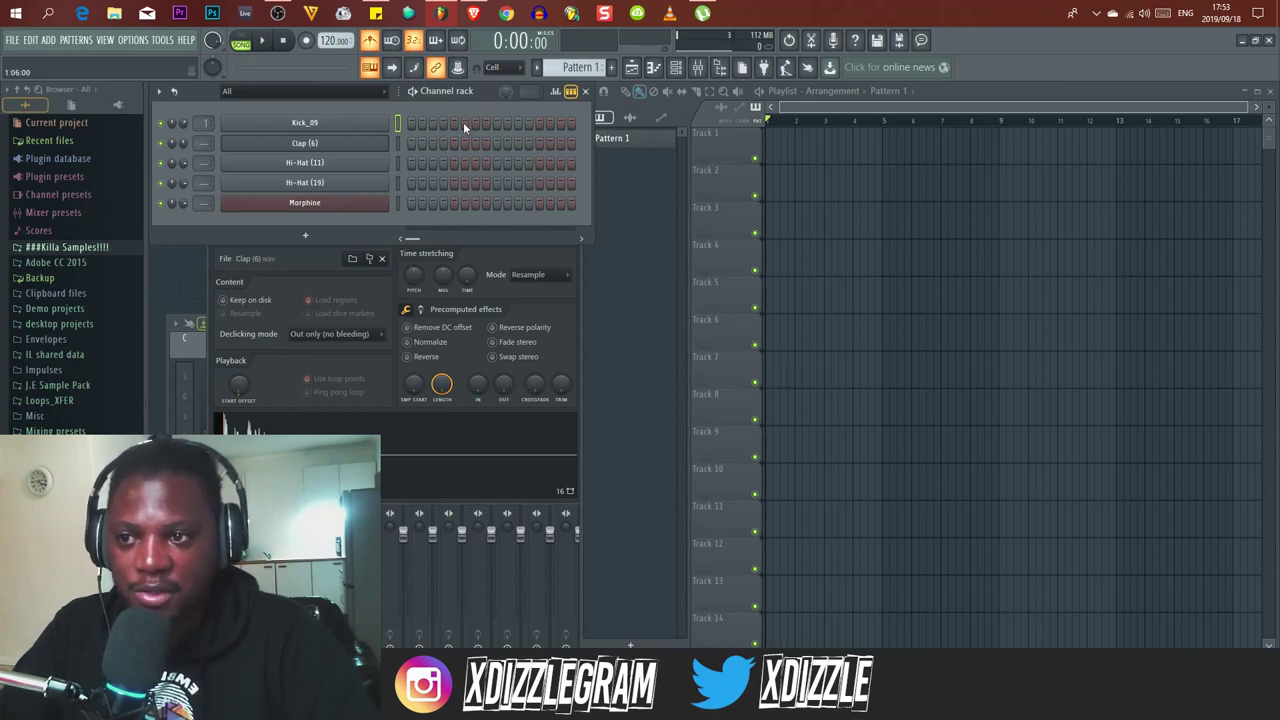
Place Kick_09 hits on steps 1, 5, 9 and 13 of Pattern 1 and play the song.
{"action": "left_click", "coordinate": [412, 124]}
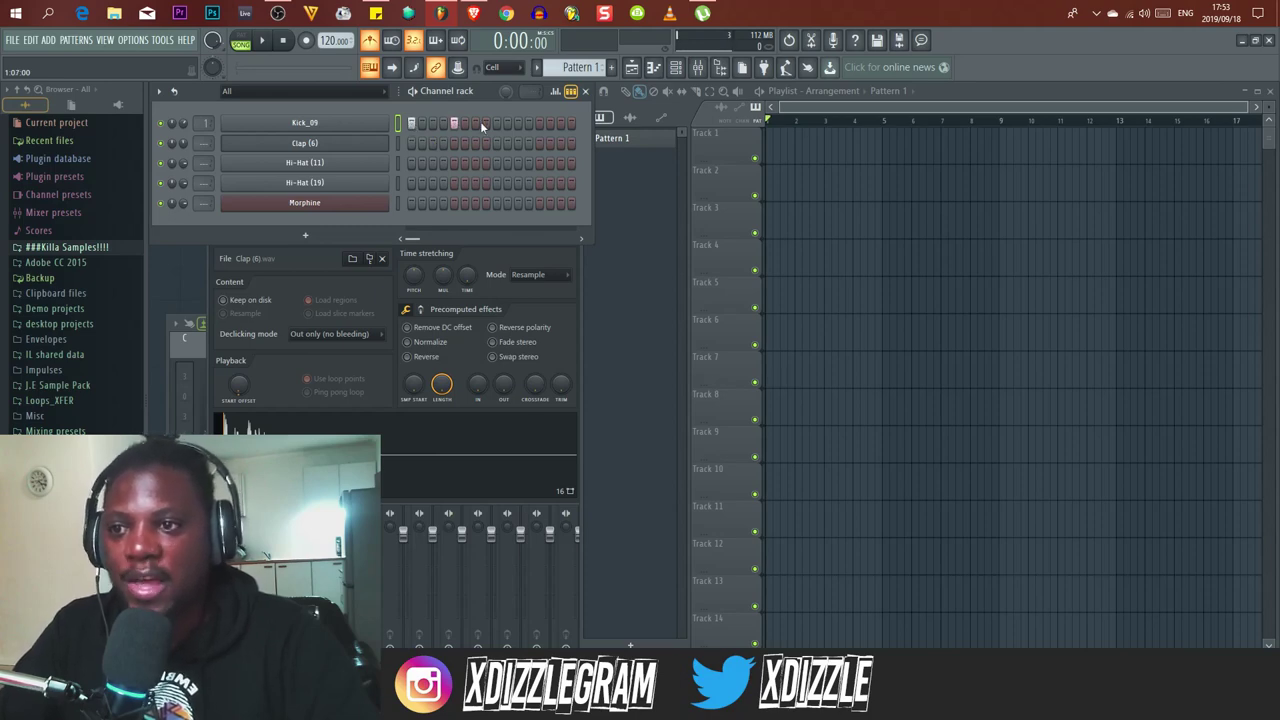
{"action": "left_click", "coordinate": [497, 124]}
{"action": "left_click", "coordinate": [538, 124]}
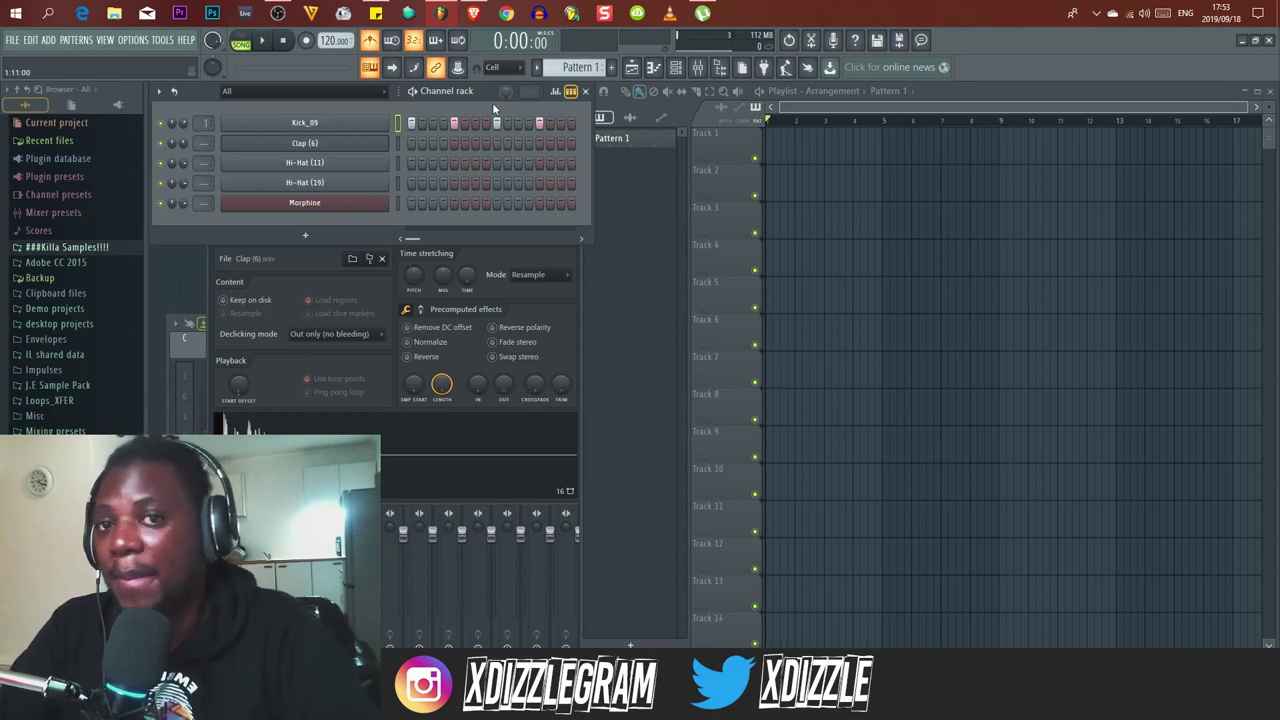
{"action": "key", "text": "space"}
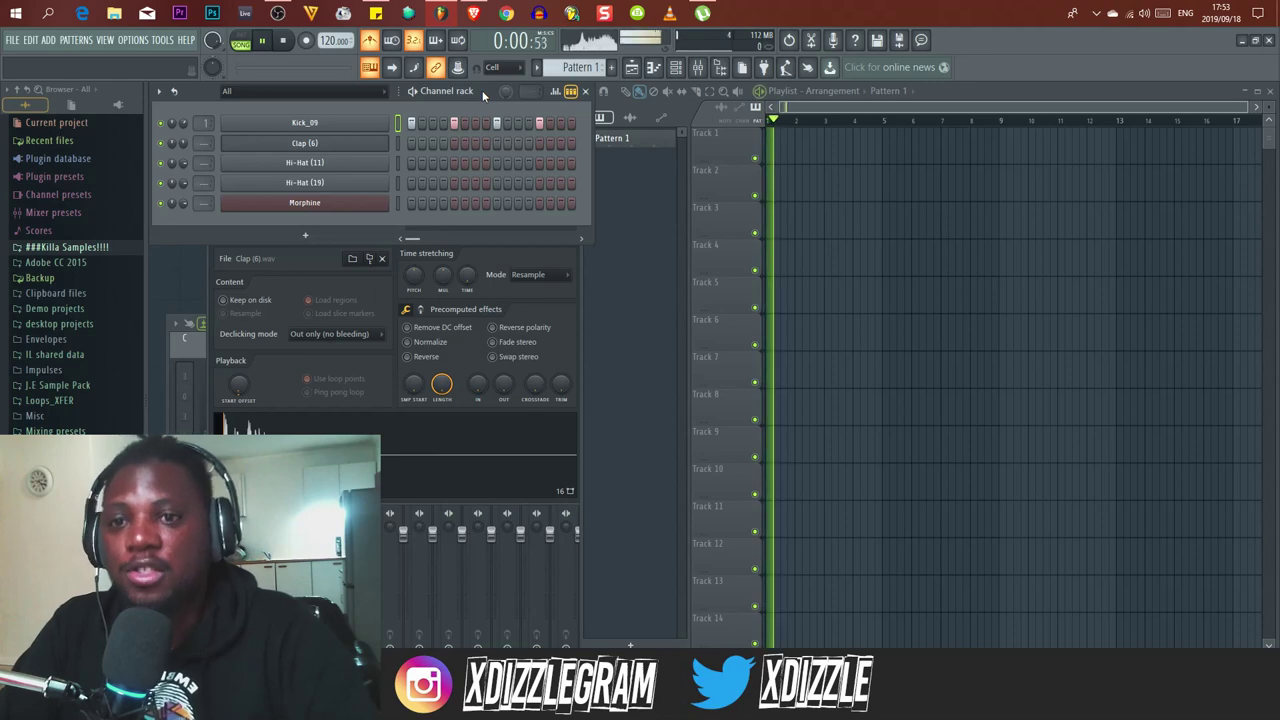
{"action": "key", "text": "space"}
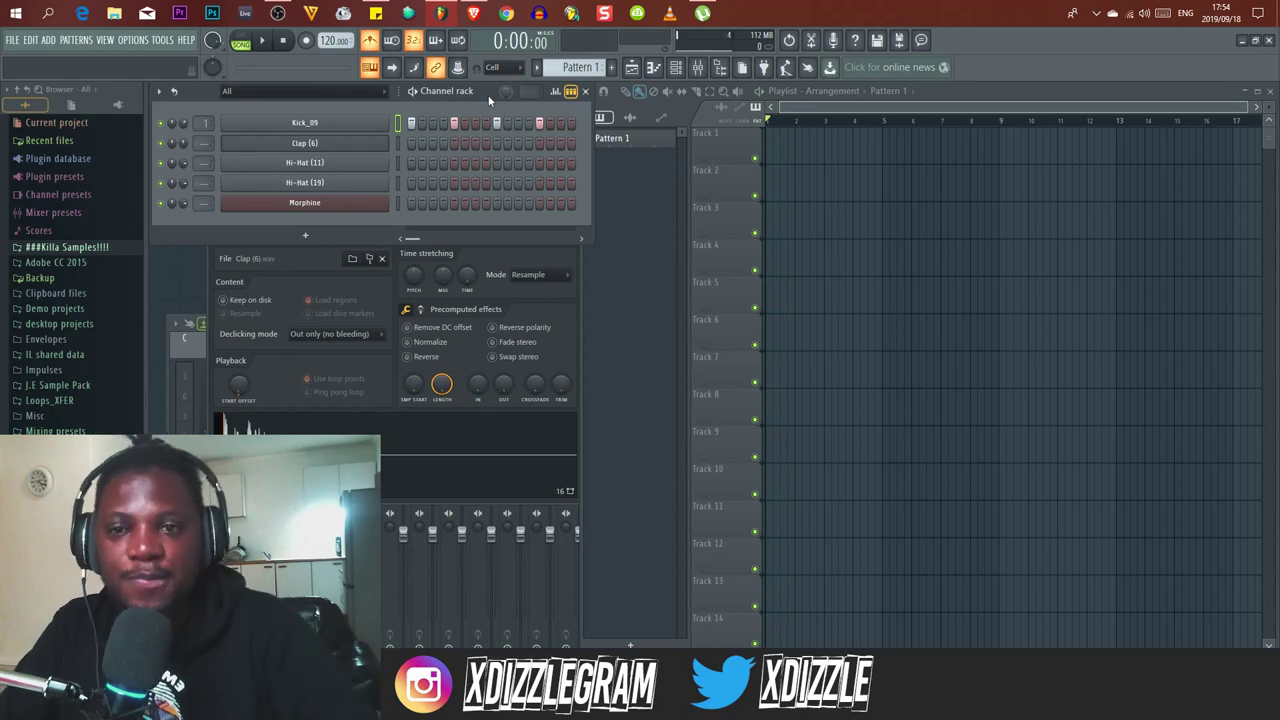
Place Pattern 1 at bar 1 on playlist Track 1 and play the arrangement with the metronome off.
{"action": "double_click", "coordinate": [957, 92]}
{"action": "left_click", "coordinate": [338, 148]}
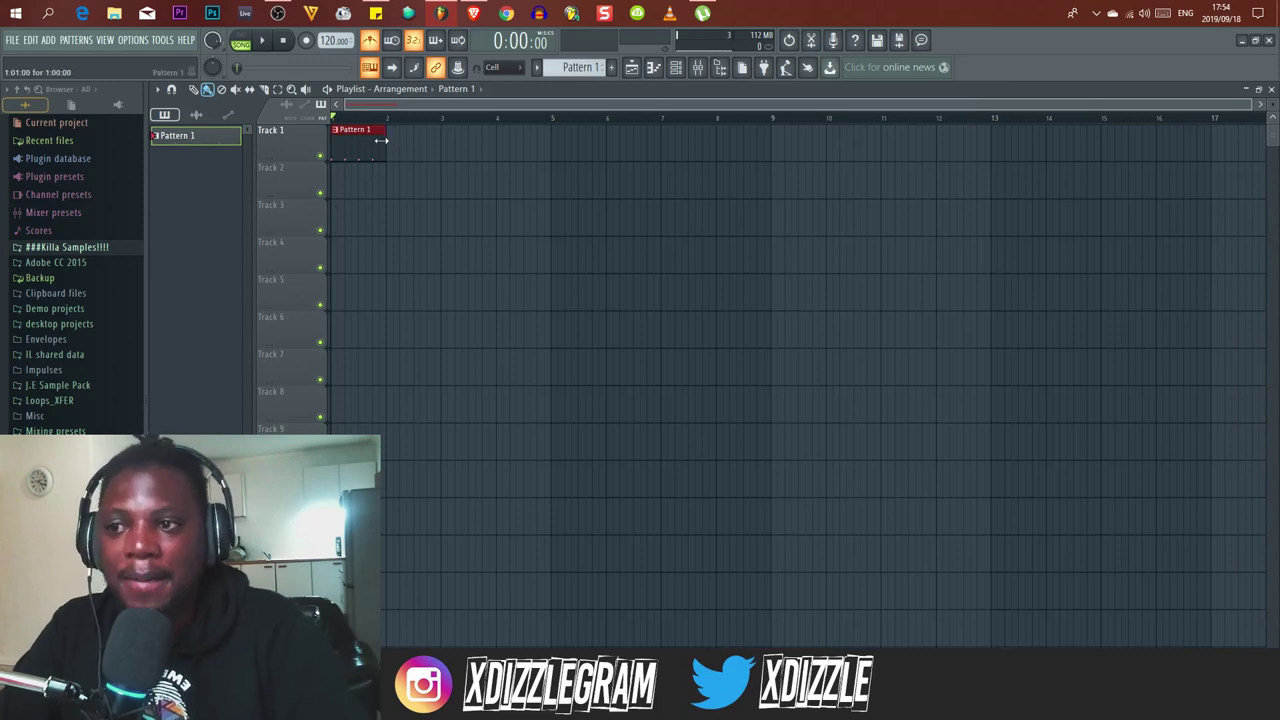
{"action": "scroll", "coordinate": [344, 119], "scroll_direction": "up", "scroll_amount": 2}
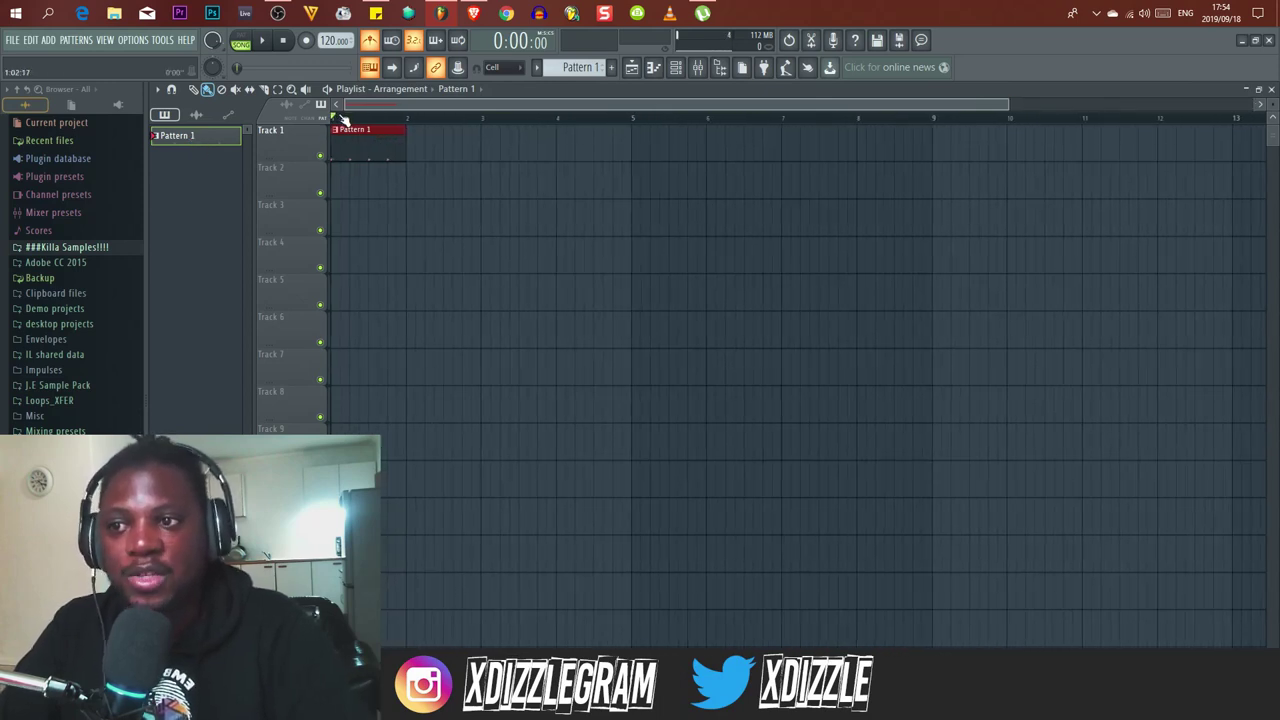
{"action": "key", "text": "space"}
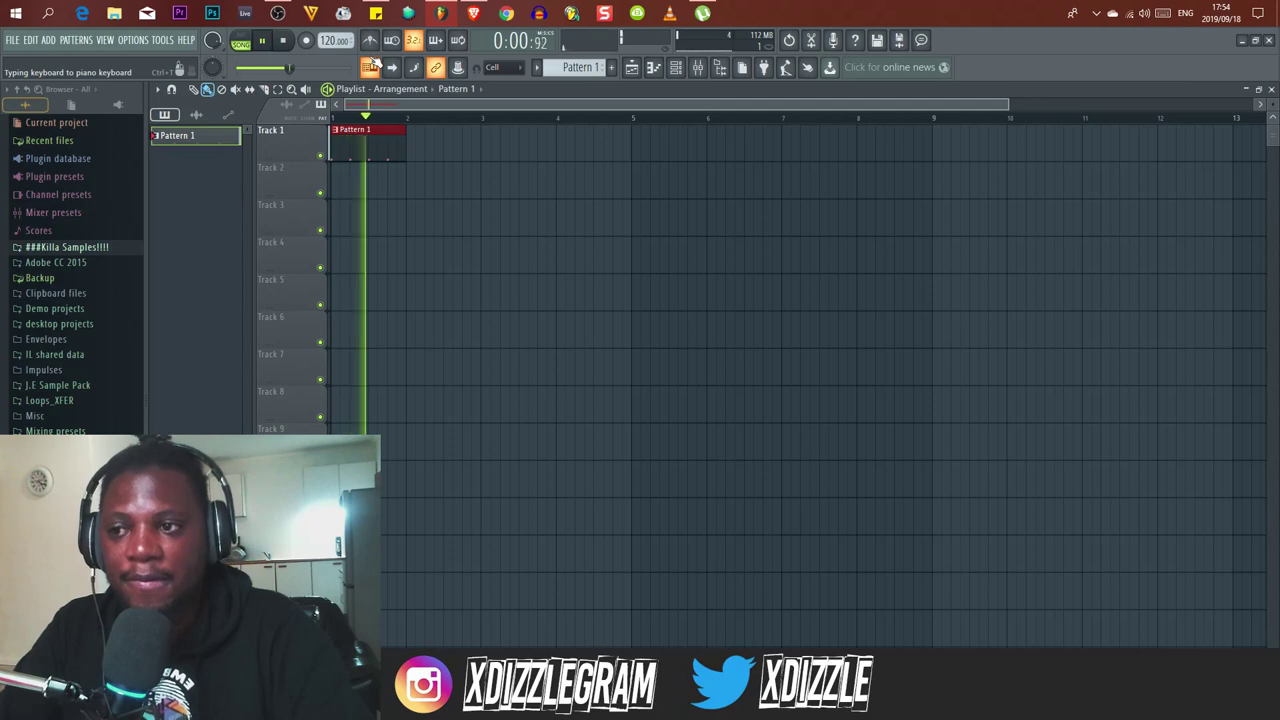
{"action": "key", "text": "space"}
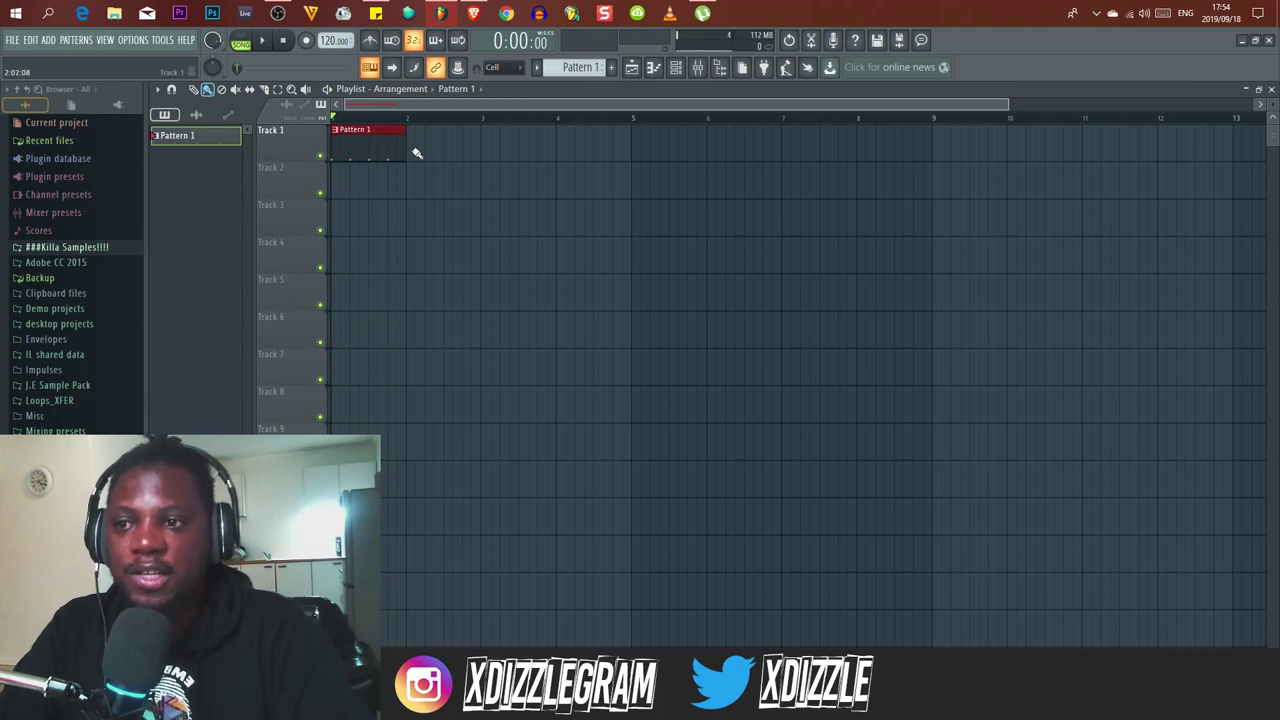
Paint copies of Pattern 1 across bars 2 to 4 on Track 1 and restore the playlist to its smaller size.
{"action": "left_click_drag", "start_coordinate": [416, 153], "coordinate": [594, 149]}
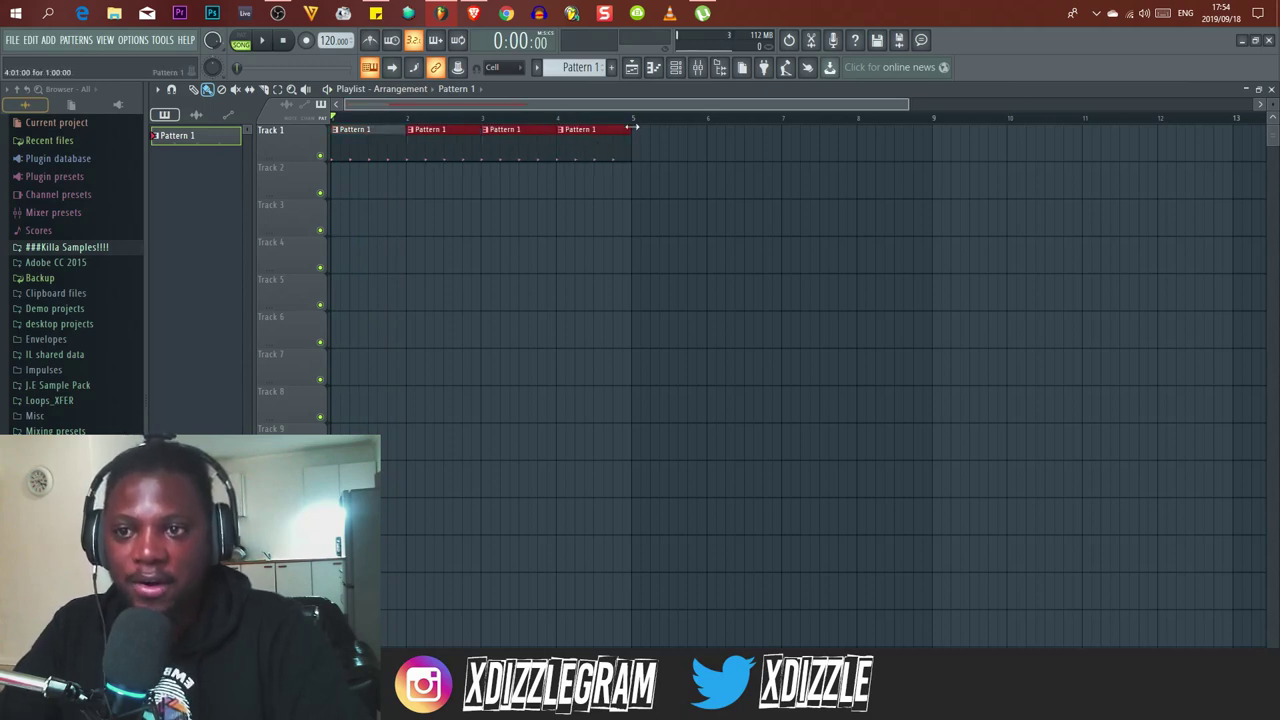
{"action": "scroll", "coordinate": [545, 118], "scroll_direction": "down", "scroll_amount": 2}
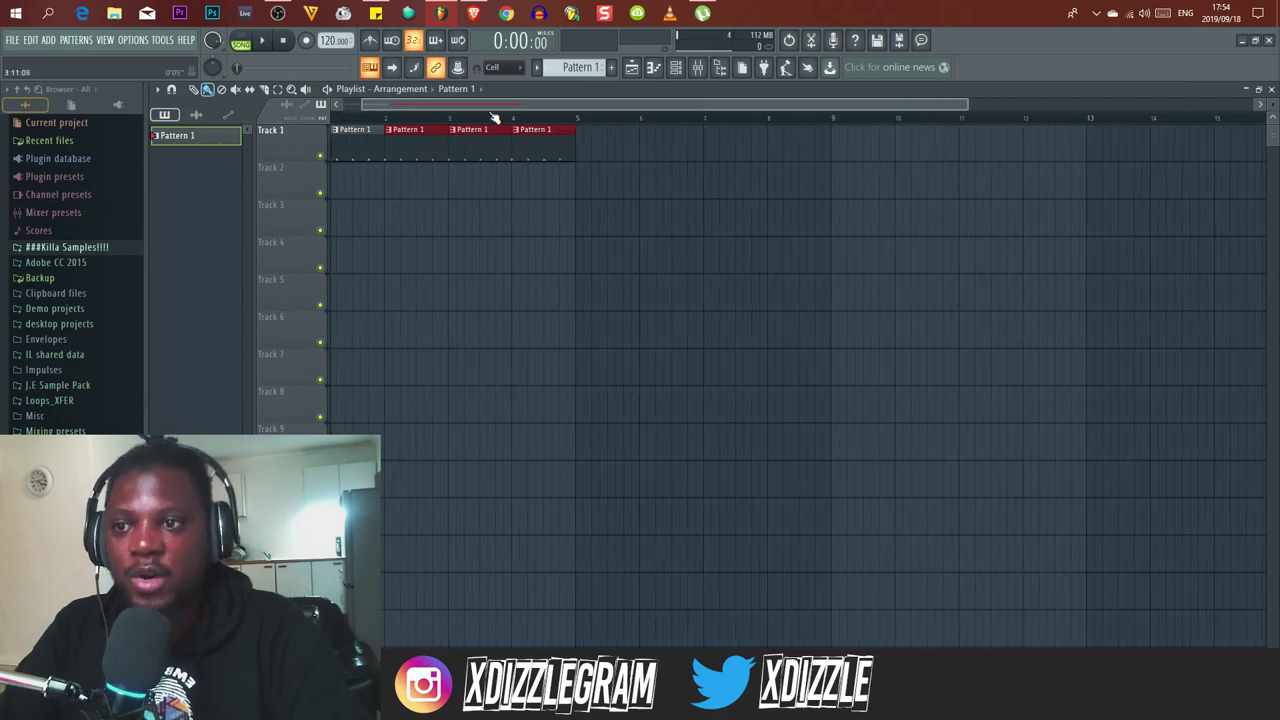
{"action": "scroll", "coordinate": [400, 118], "scroll_direction": "up", "scroll_amount": 2}
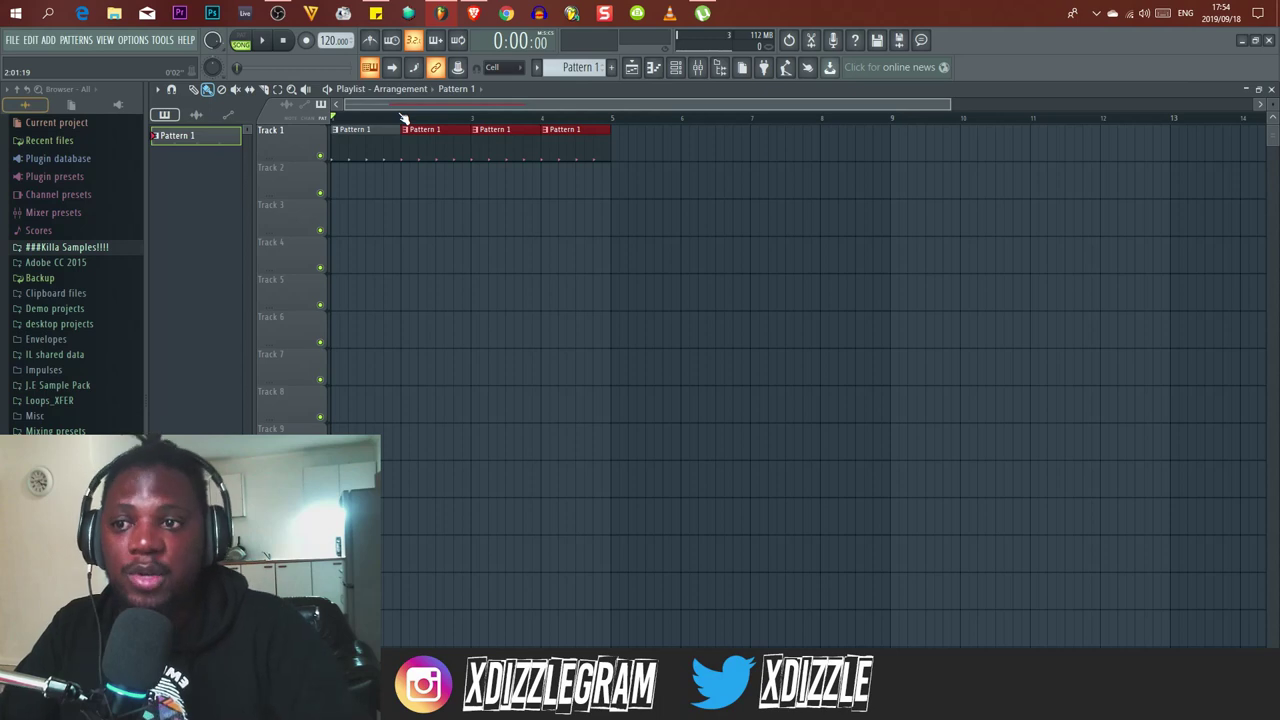
{"action": "double_click", "coordinate": [555, 92]}
Create the new empty Pattern 2 and open the Morphine channel in the piano roll.
{"action": "left_click", "coordinate": [441, 109]}
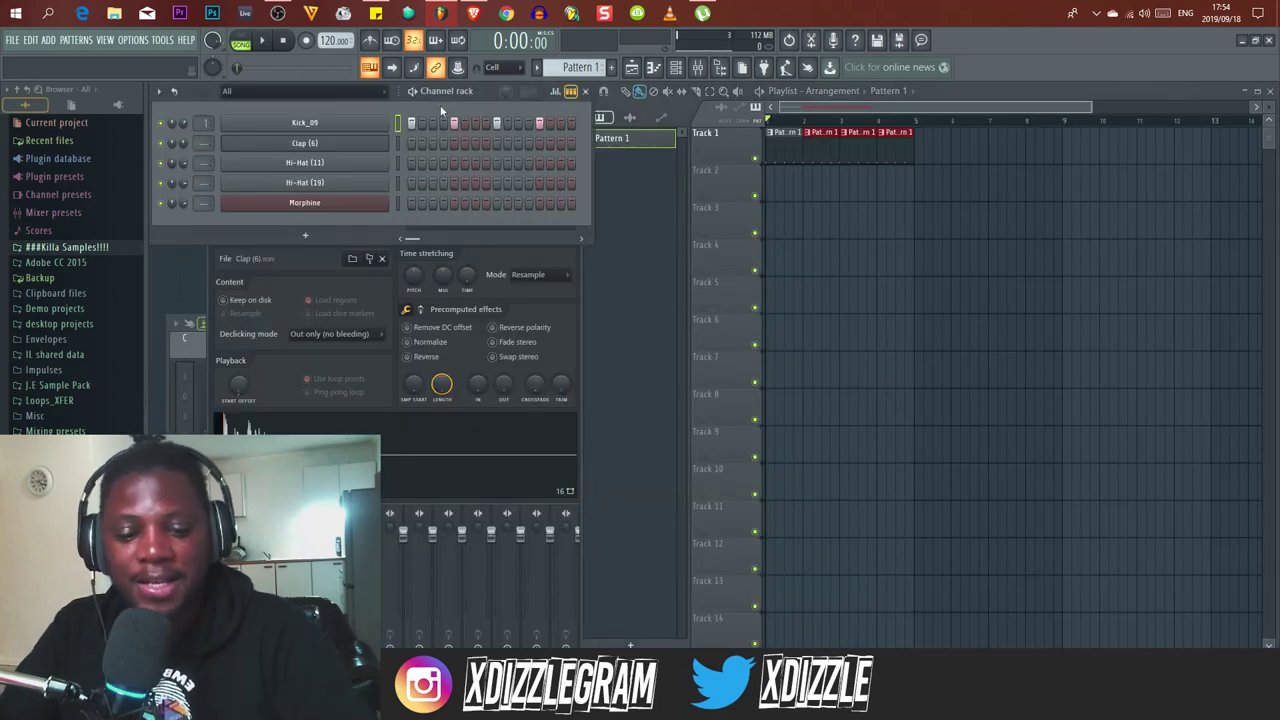
{"action": "key", "text": "F4"}
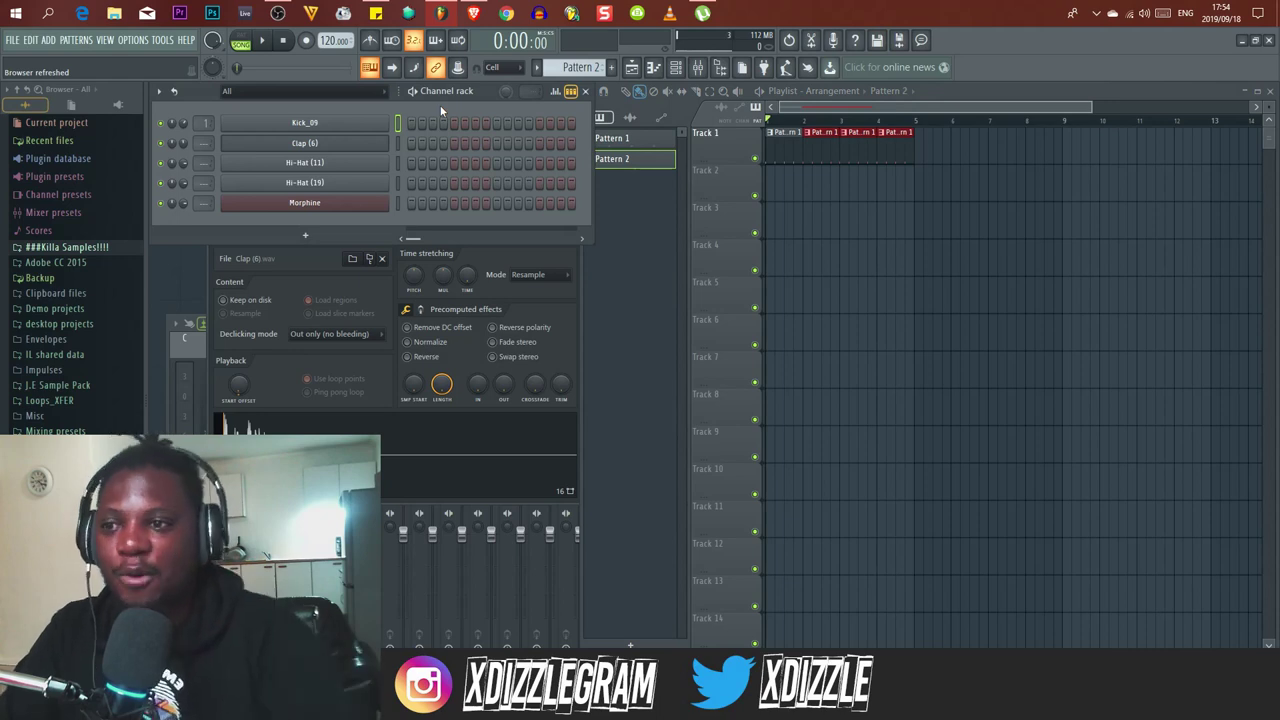
{"action": "left_click", "coordinate": [398, 203]}
{"action": "left_click", "coordinate": [418, 204]}
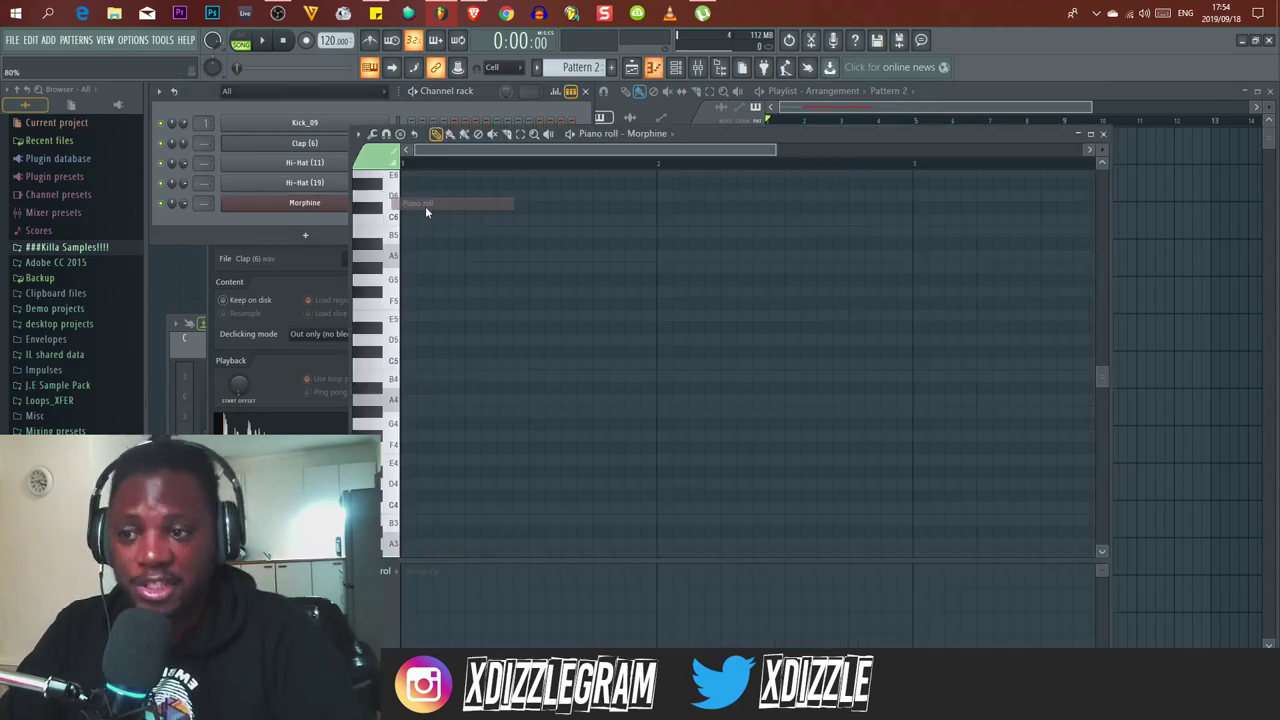
Record a four-bar Morphine chord progression into Pattern 2, starting F4-A4-C5, E4-G4-B4, C4-E4-G4 and ending on a chord over D4.
{"action": "left_click", "coordinate": [306, 40]}
{"action": "left_click", "coordinate": [262, 40]}
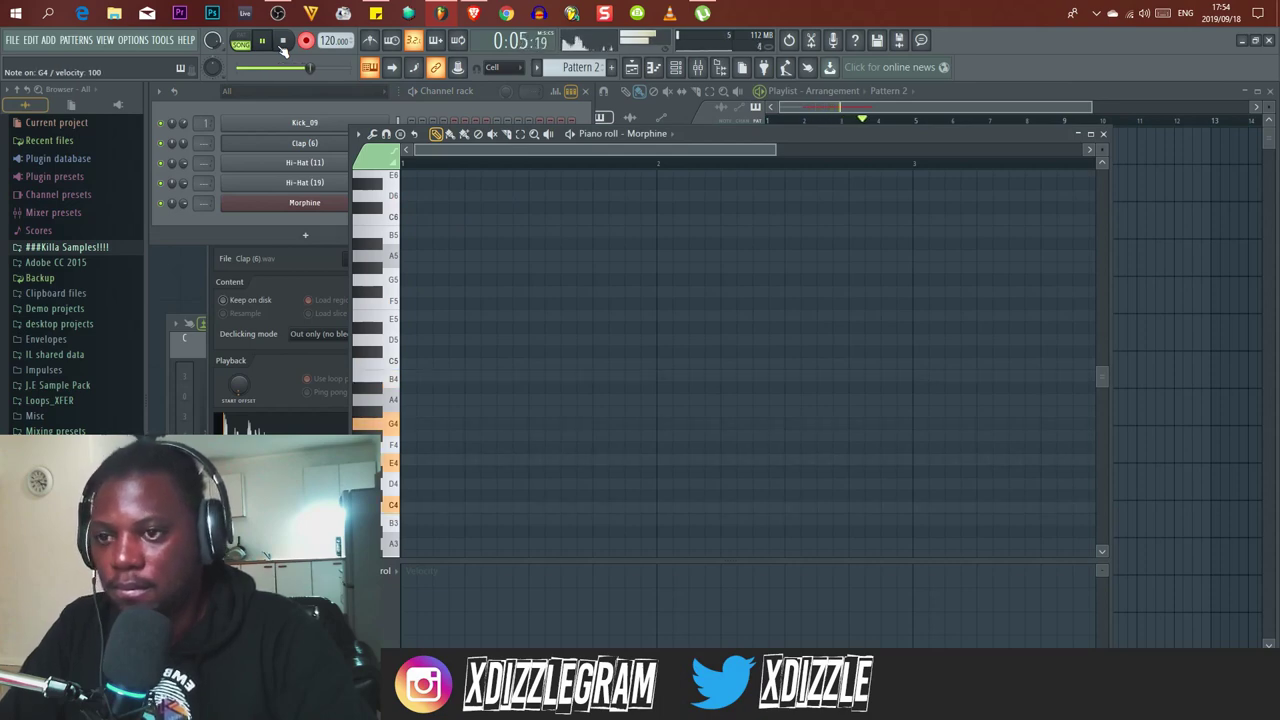
{"action": "left_click", "coordinate": [483, 106]}
{"action": "key", "text": "space"}
{"action": "left_click", "coordinate": [829, 133]}
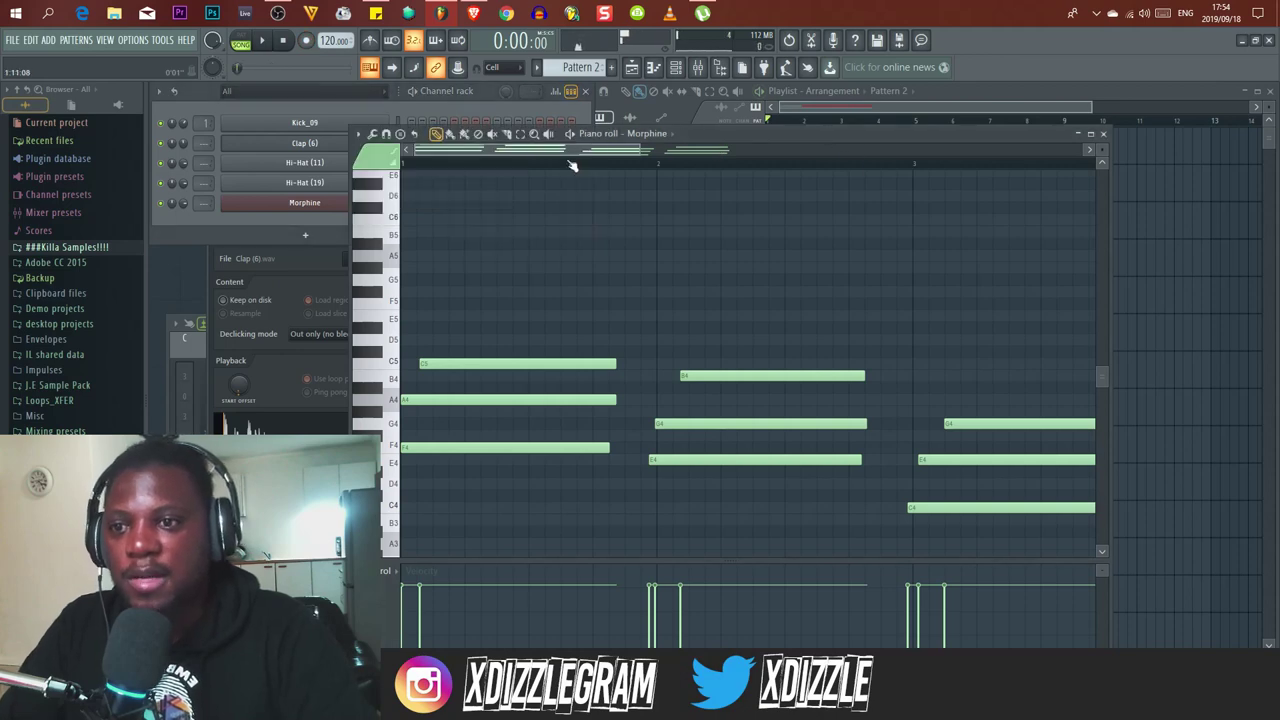
Quantize the recorded Morphine chords with the 16_drummer swing 1 template.
{"action": "scroll", "coordinate": [583, 164], "scroll_direction": "down", "scroll_amount": 5}
{"action": "key", "text": "alt+q"}
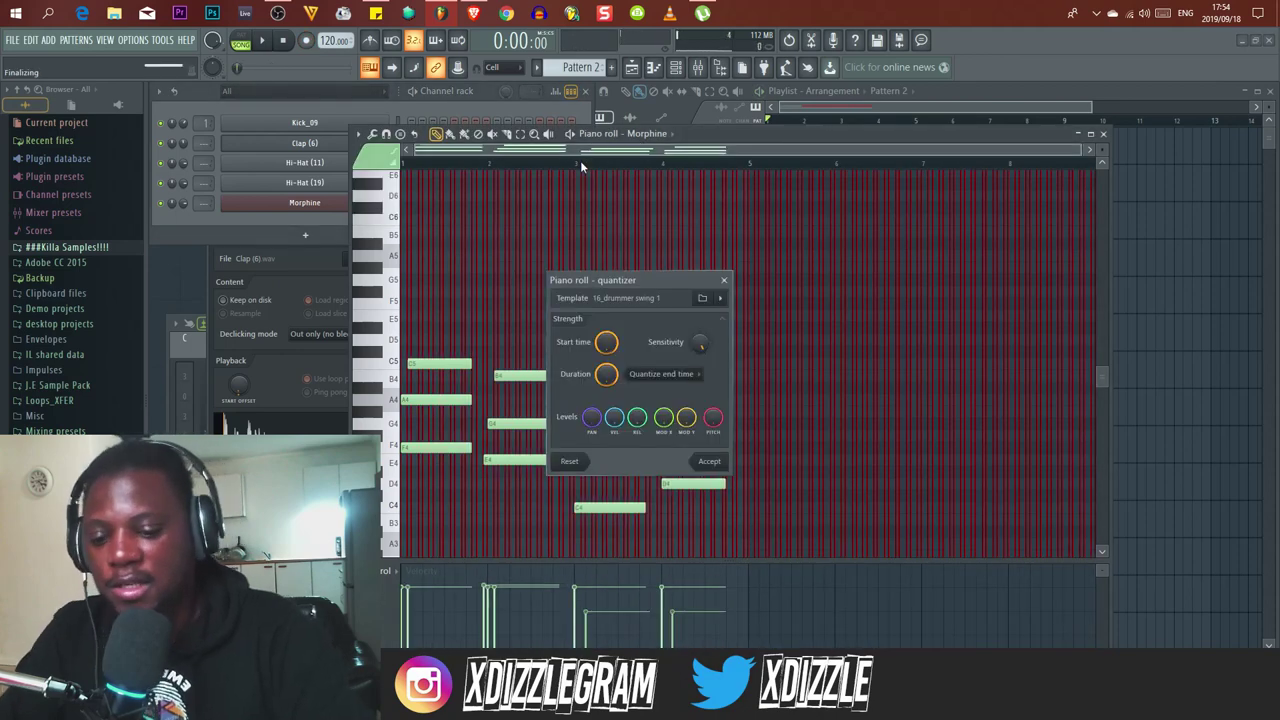
{"action": "key", "text": "Return"}
Place Pattern 2 at bar 1 on playlist Track 2.
{"action": "left_click", "coordinate": [928, 91]}
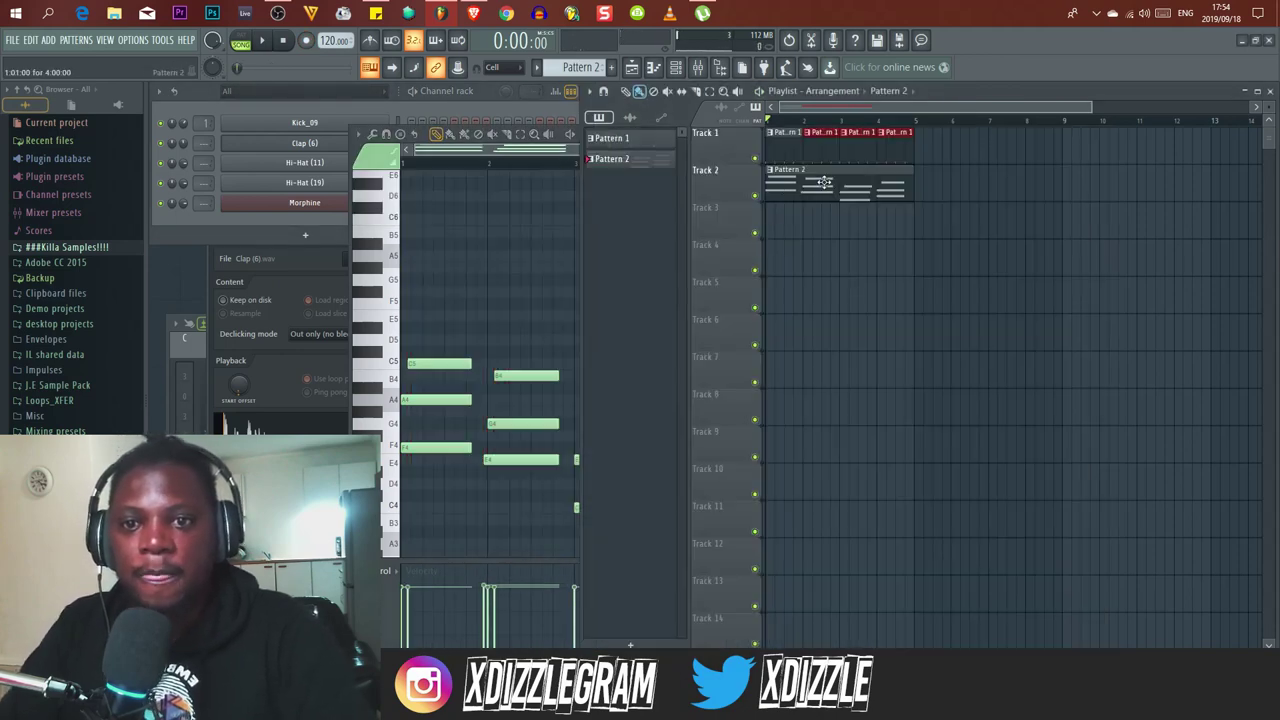
Open the Pattern 2 clip in the piano roll and examine the lengths and positions of its Morphine chord notes.
{"action": "scroll", "coordinate": [1268, 110], "scroll_direction": "up", "scroll_amount": 2}
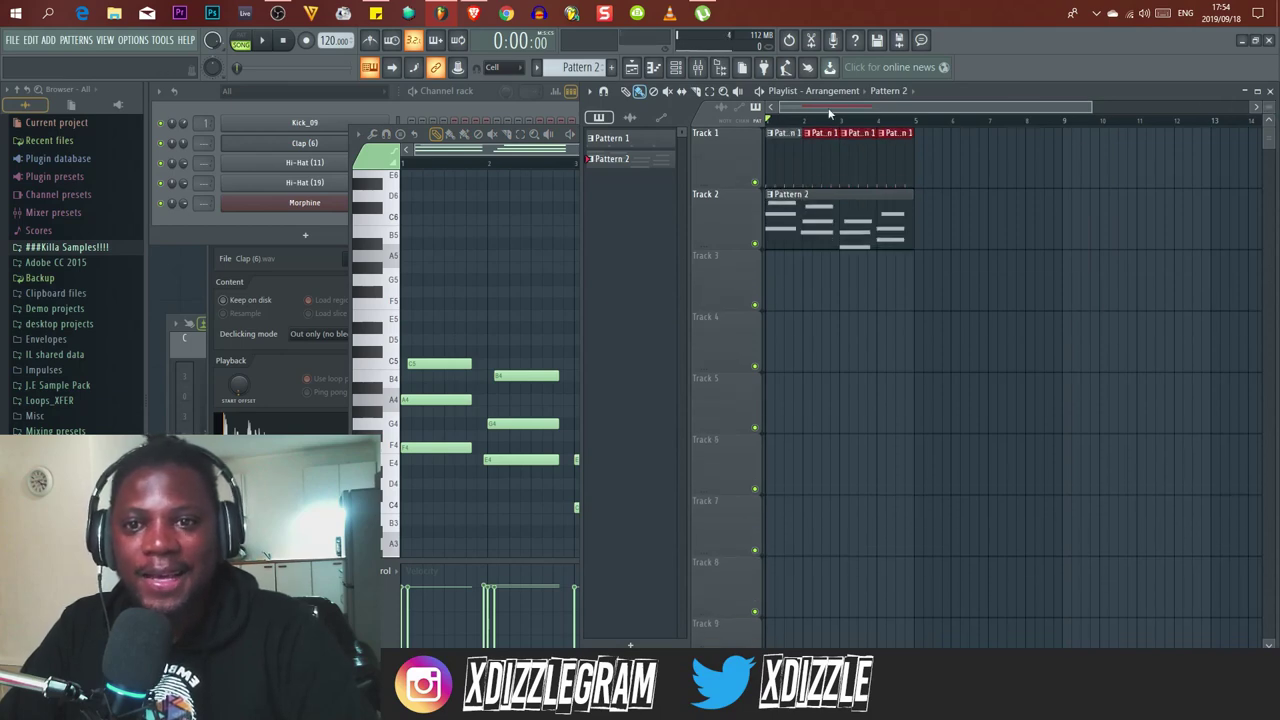
{"action": "scroll", "coordinate": [831, 111], "scroll_direction": "up", "scroll_amount": 3}
{"action": "scroll", "coordinate": [818, 132], "scroll_direction": "up", "scroll_amount": 1}
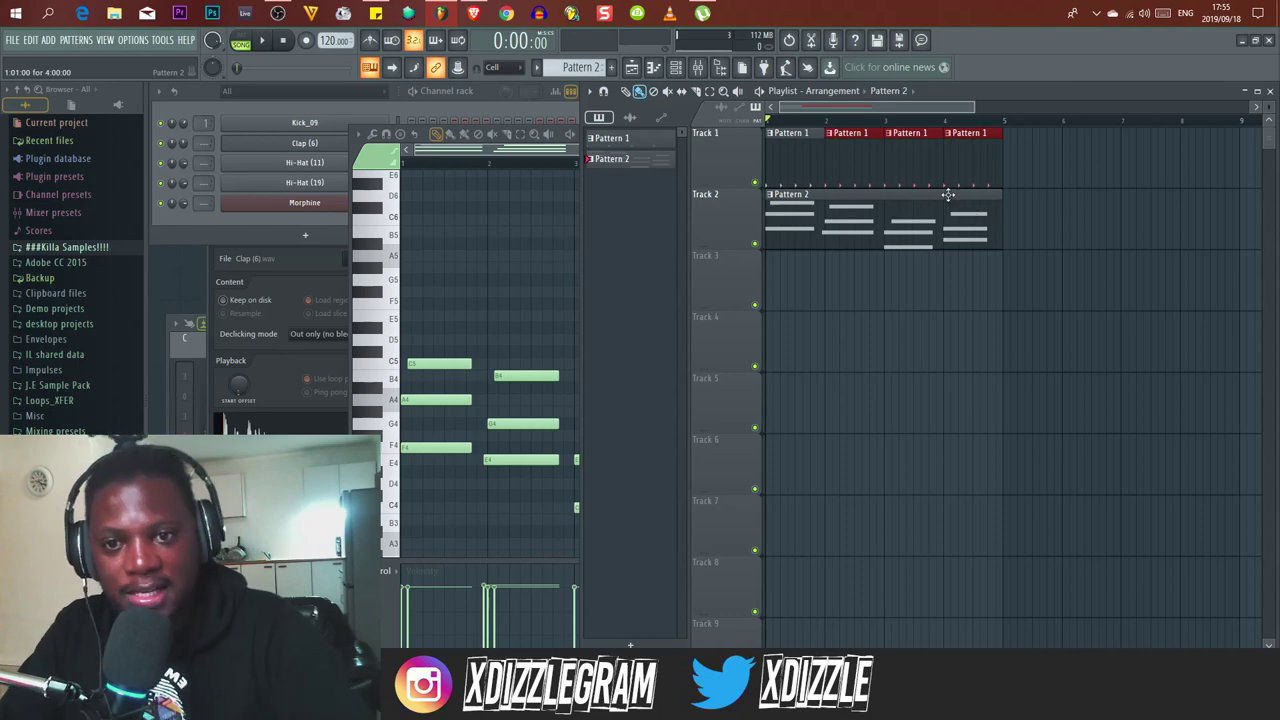
{"action": "double_click", "coordinate": [828, 218]}
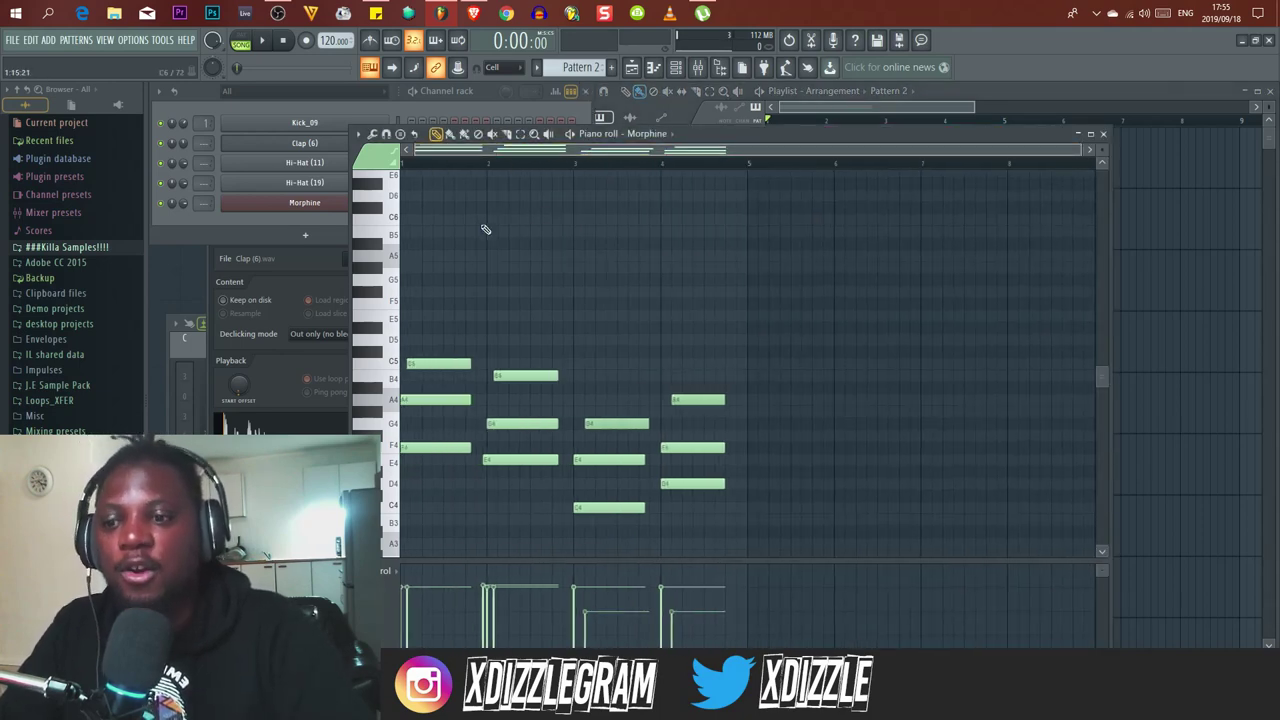
{"action": "scroll", "coordinate": [486, 229], "scroll_direction": "down", "scroll_amount": 2}
{"action": "scroll", "coordinate": [478, 160], "scroll_direction": "up", "scroll_amount": 2}
{"action": "left_click_drag", "start_coordinate": [497, 152], "coordinate": [407, 151]}
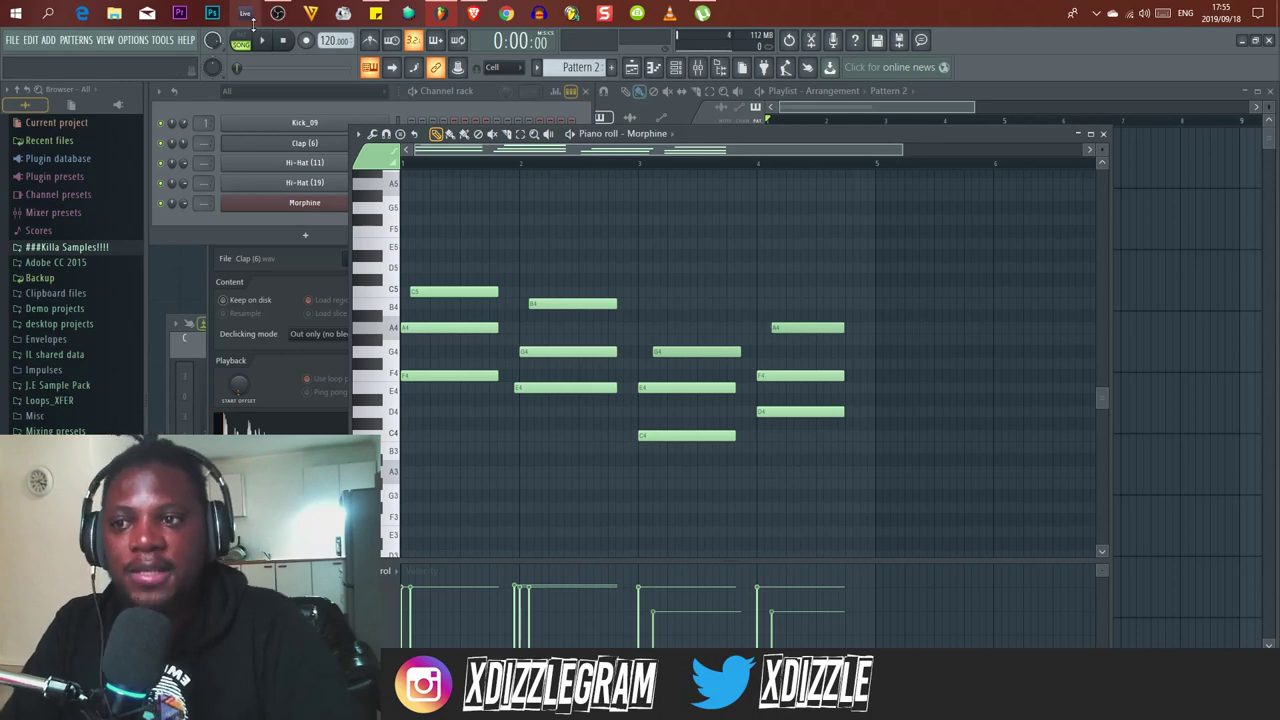
Bring the playlist back to the front and maximize its window.
{"action": "left_click", "coordinate": [483, 93]}
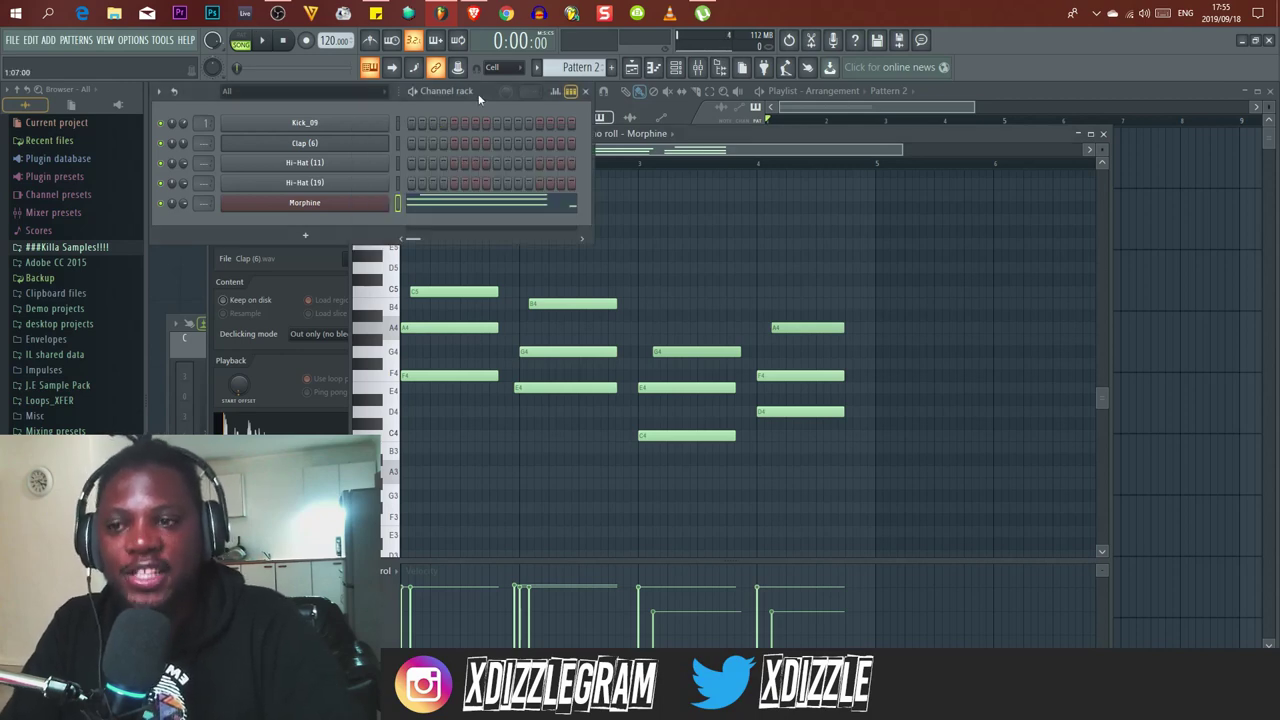
{"action": "left_click", "coordinate": [1000, 100]}
{"action": "scroll", "coordinate": [872, 124], "scroll_direction": "down", "scroll_amount": 4}
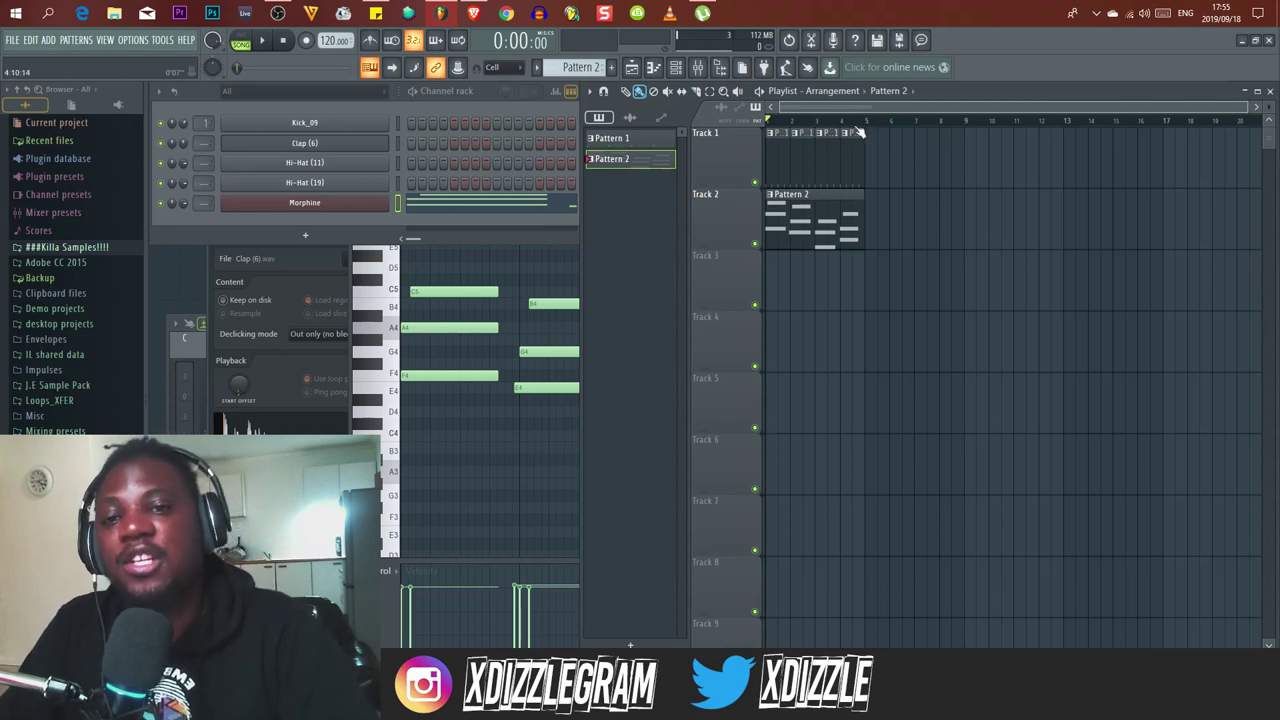
{"action": "double_click", "coordinate": [959, 88]}
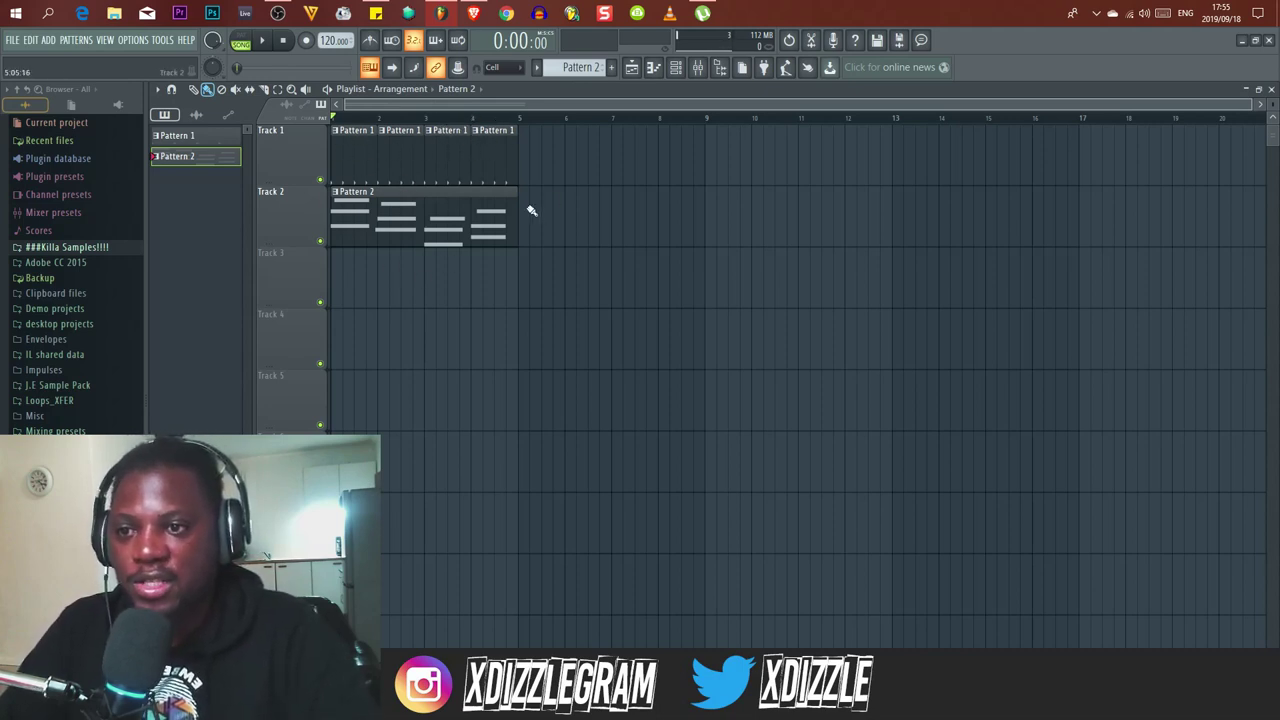
Duplicate the Pattern 1 and Pattern 2 clips of bars 1–4 three times to fill bars 1–16.
{"action": "left_click_drag", "start_coordinate": [590, 246], "coordinate": [330, 123]}
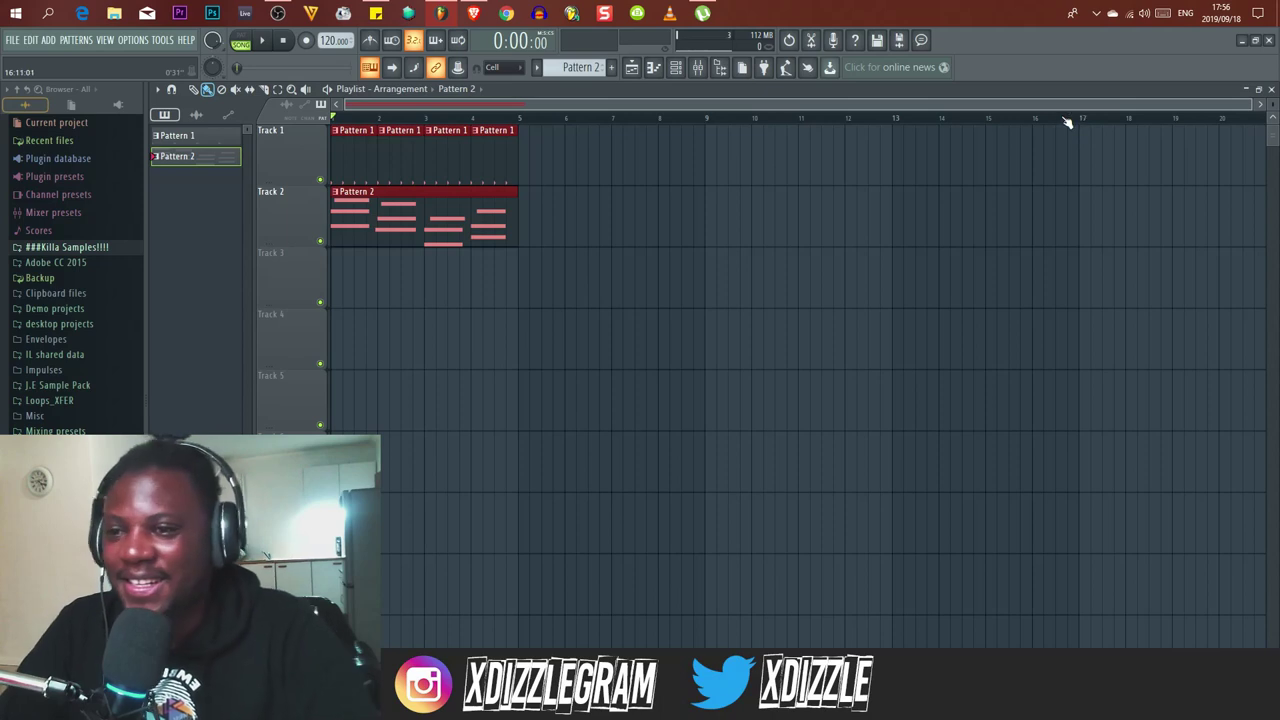
{"action": "key", "text": "ctrl+b"}
{"action": "key", "text": "ctrl+b"}
{"action": "key", "text": "ctrl+b"}
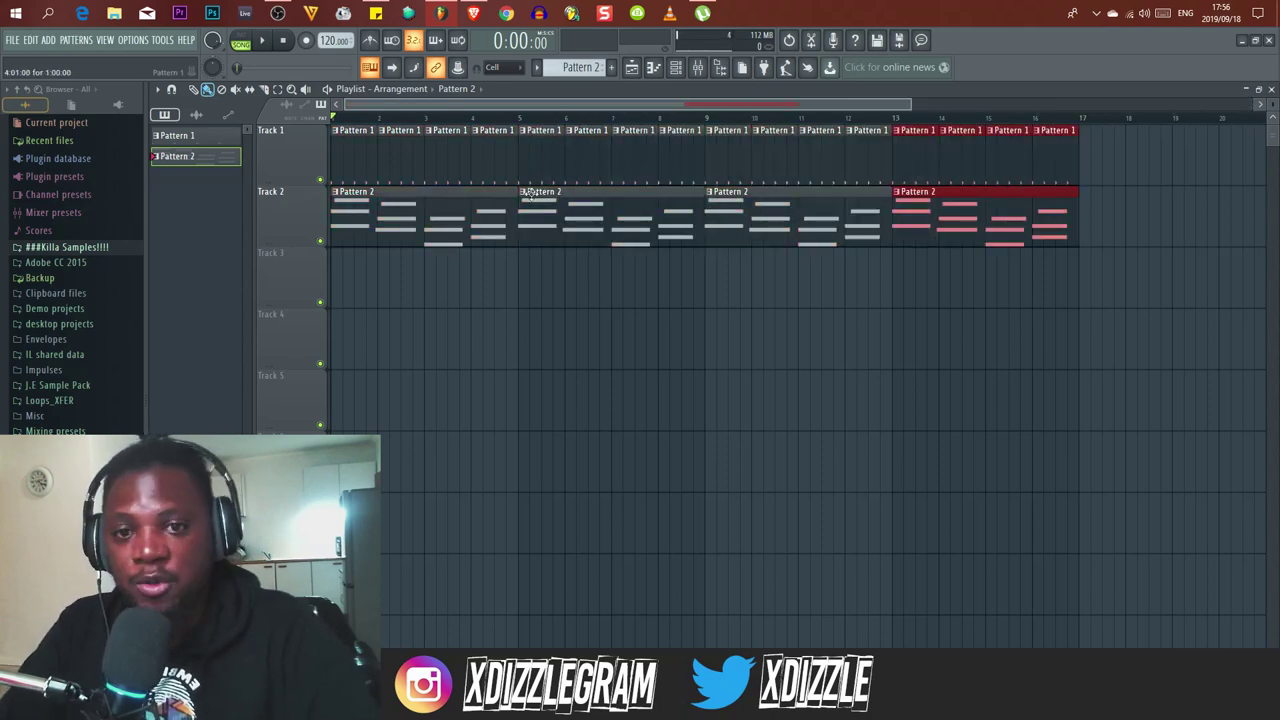
{"action": "left_click_drag", "start_coordinate": [1111, 261], "coordinate": [932, 128]}
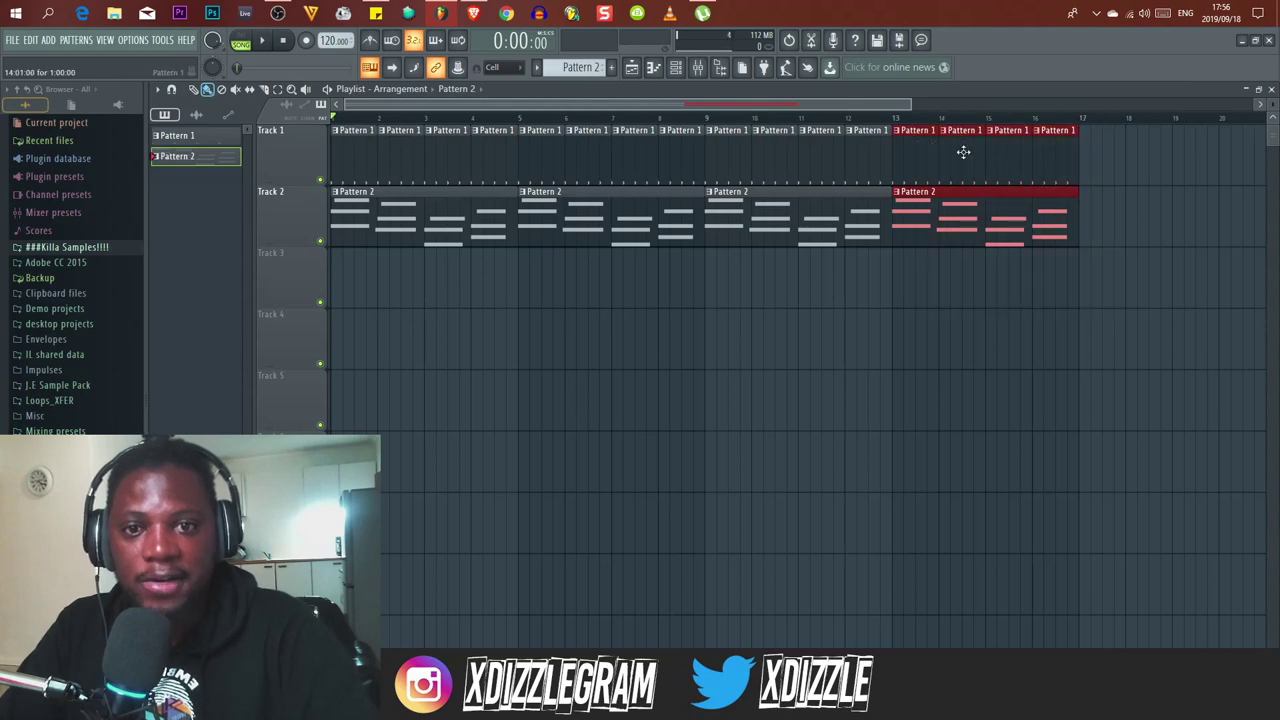
{"action": "scroll", "coordinate": [987, 118], "scroll_direction": "down", "scroll_amount": 5}
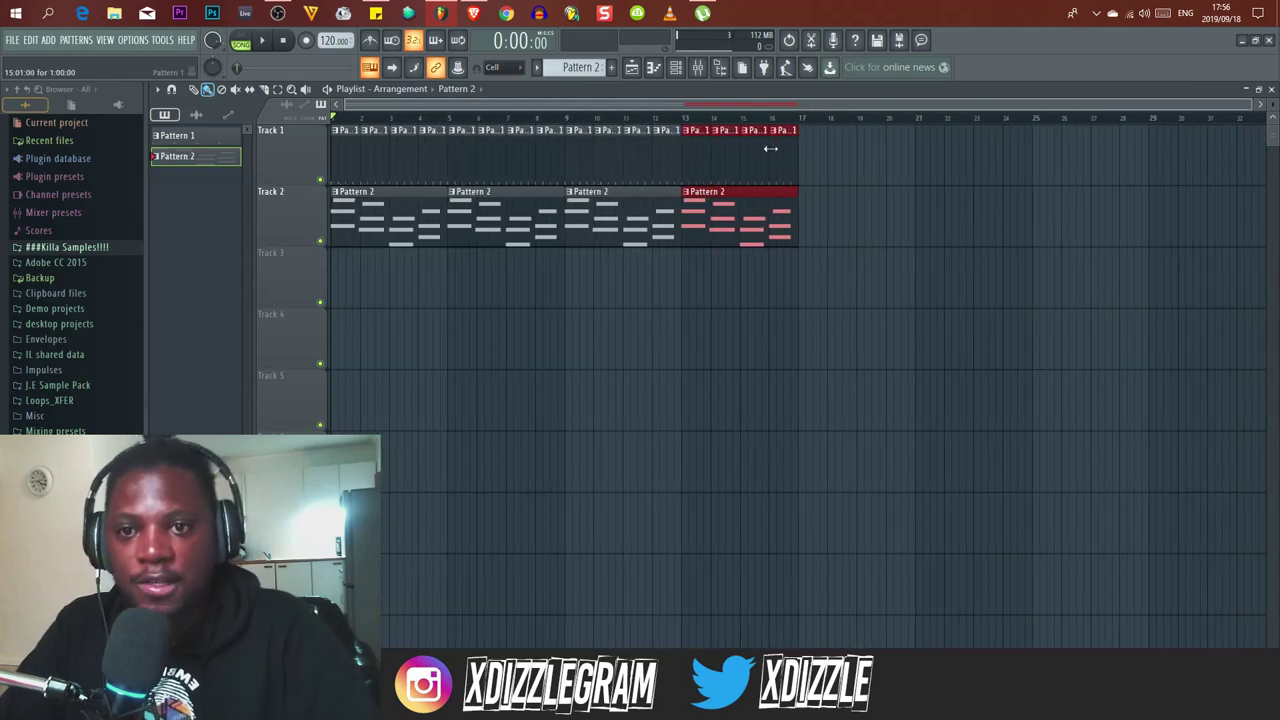
{"action": "left_click_drag", "start_coordinate": [833, 170], "coordinate": [944, 160]}
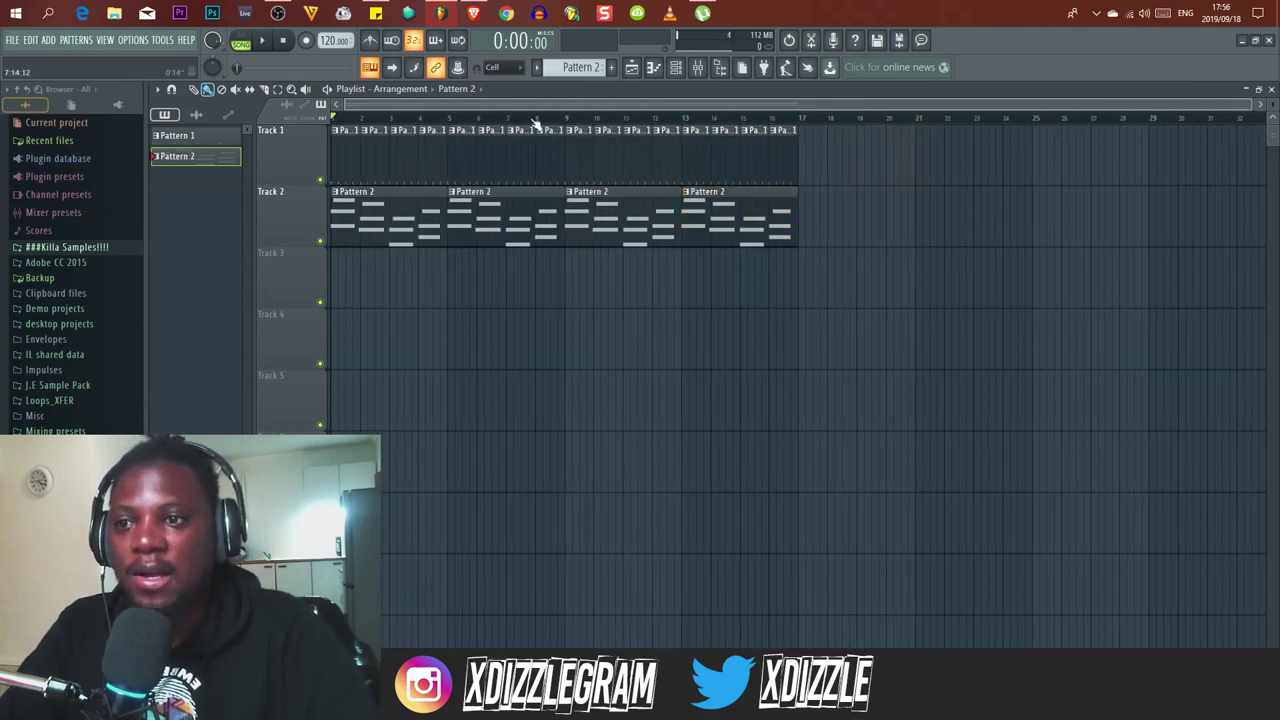
Play the arrangement from bar 9 and again from bar 14, then stop playback.
{"action": "key", "text": "space"}
{"action": "left_click", "coordinate": [566, 119]}
{"action": "left_click", "coordinate": [722, 119]}
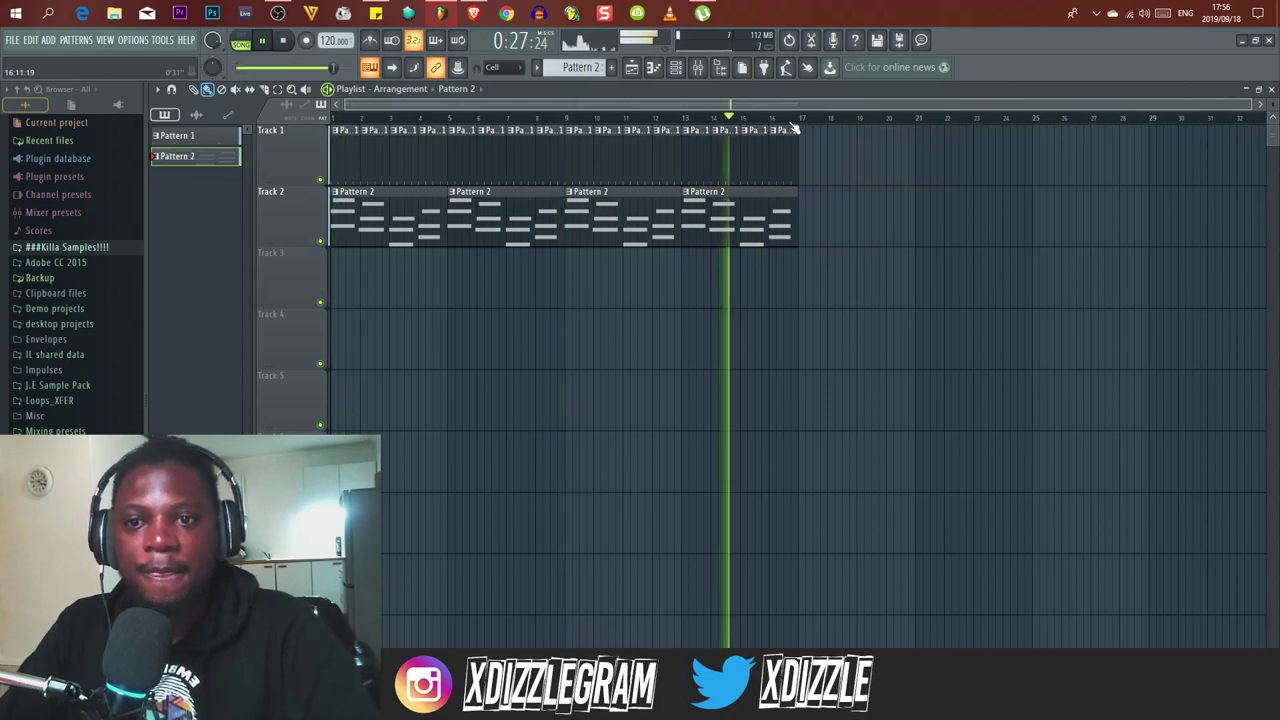
{"action": "key", "text": "space"}
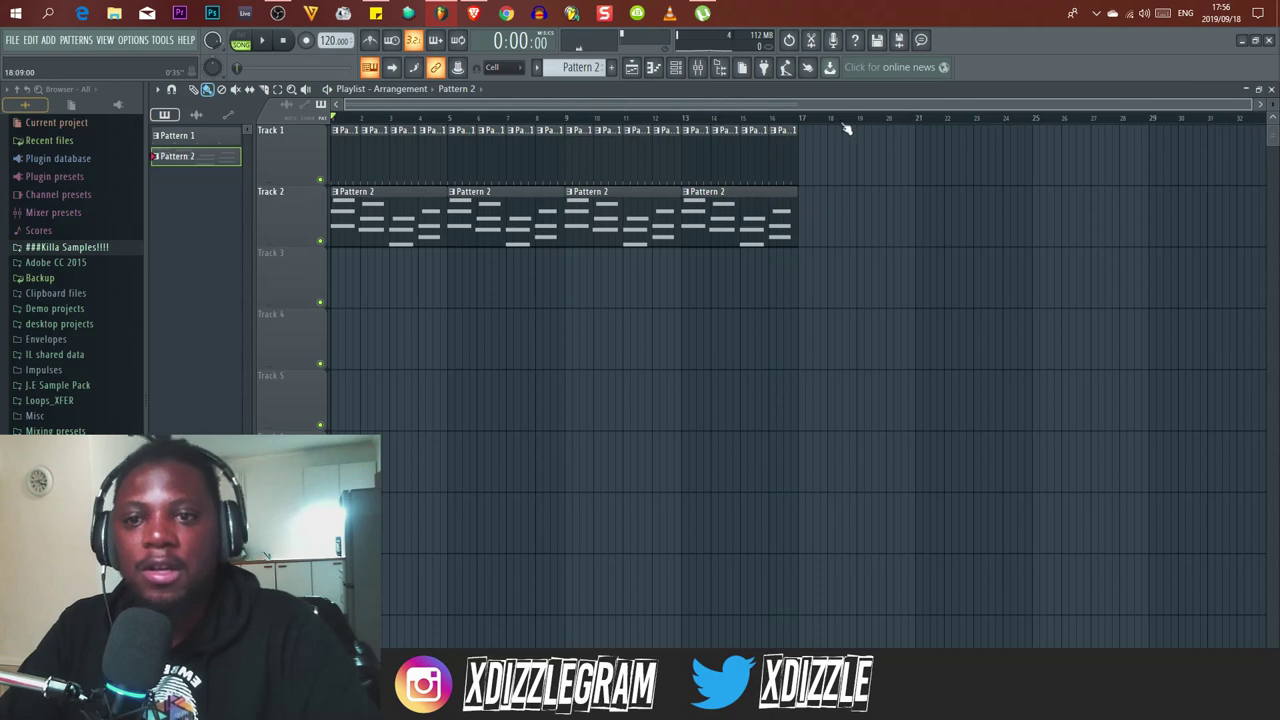
Delete the last Pattern 1 clip at bar 16 on Track 1.
{"action": "left_click_drag", "start_coordinate": [858, 305], "coordinate": [330, 122]}
{"action": "left_click", "coordinate": [891, 160]}
{"action": "right_click", "coordinate": [905, 174]}
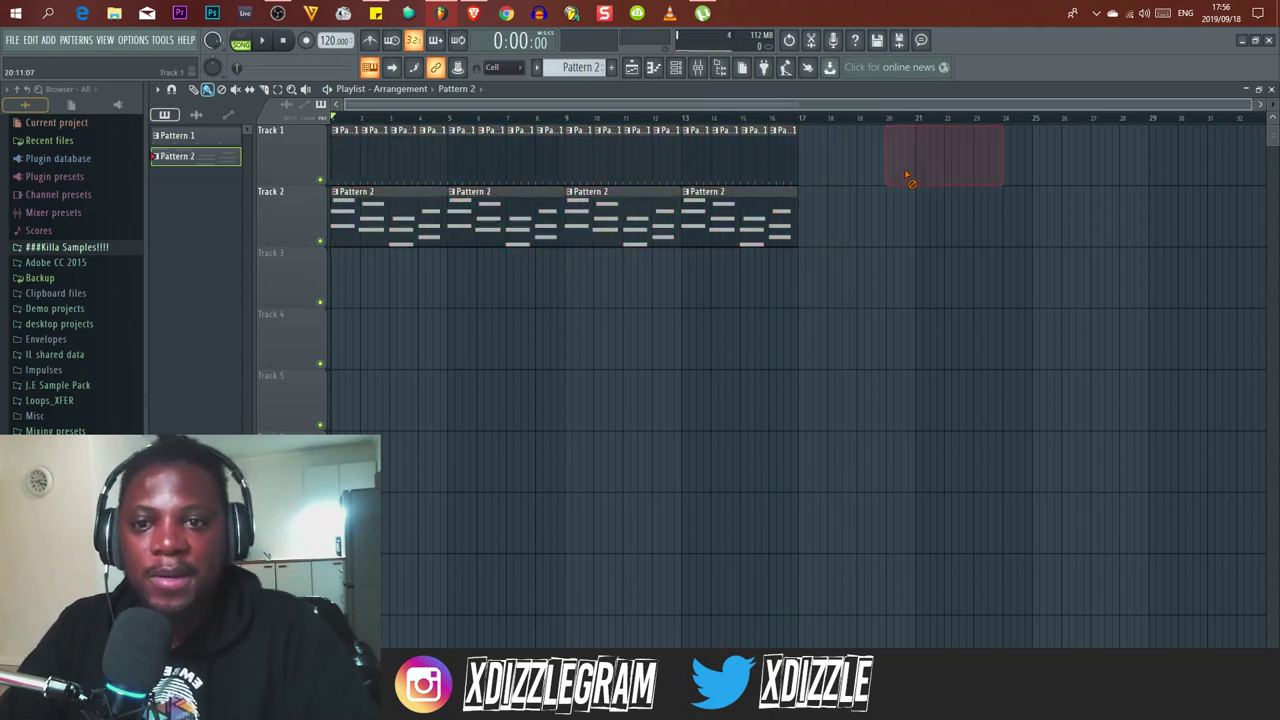
{"action": "right_click", "coordinate": [786, 157]}
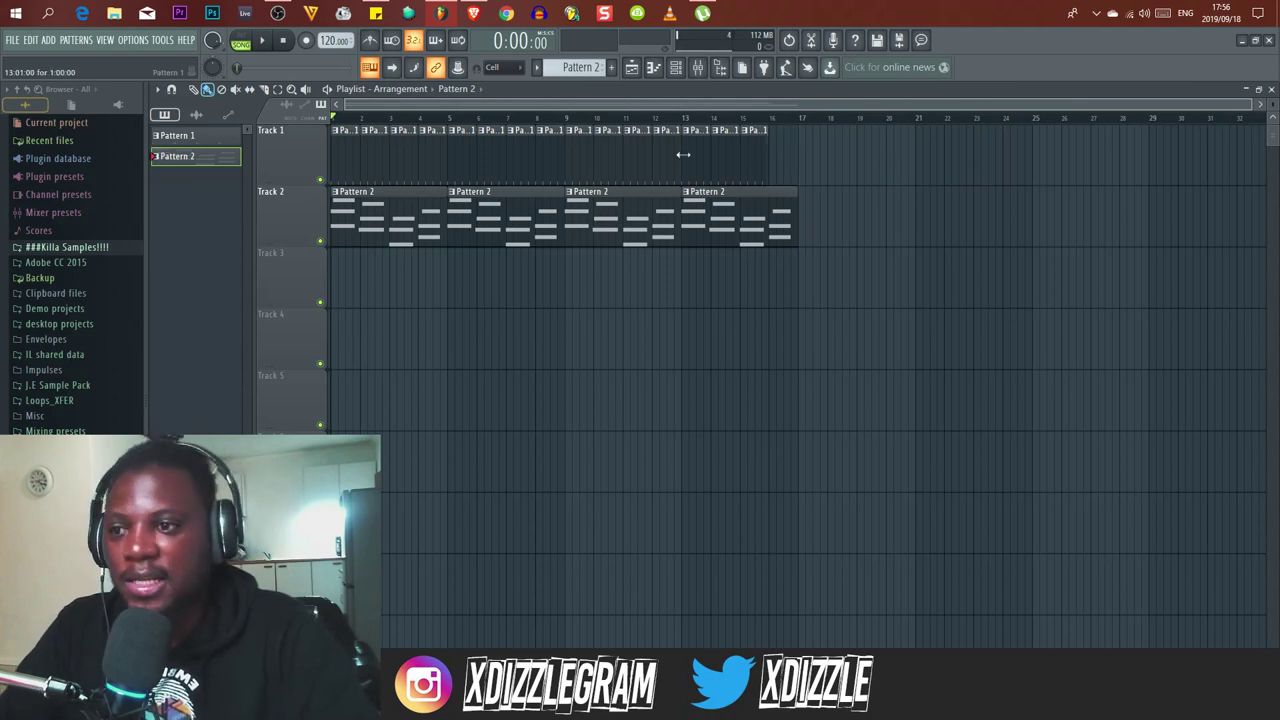
Play the arrangement from bar 15 to hear the bar without a kick, then stop playback.
{"action": "left_click", "coordinate": [759, 126]}
{"action": "key", "text": "space"}
{"action": "left_click", "coordinate": [757, 119]}
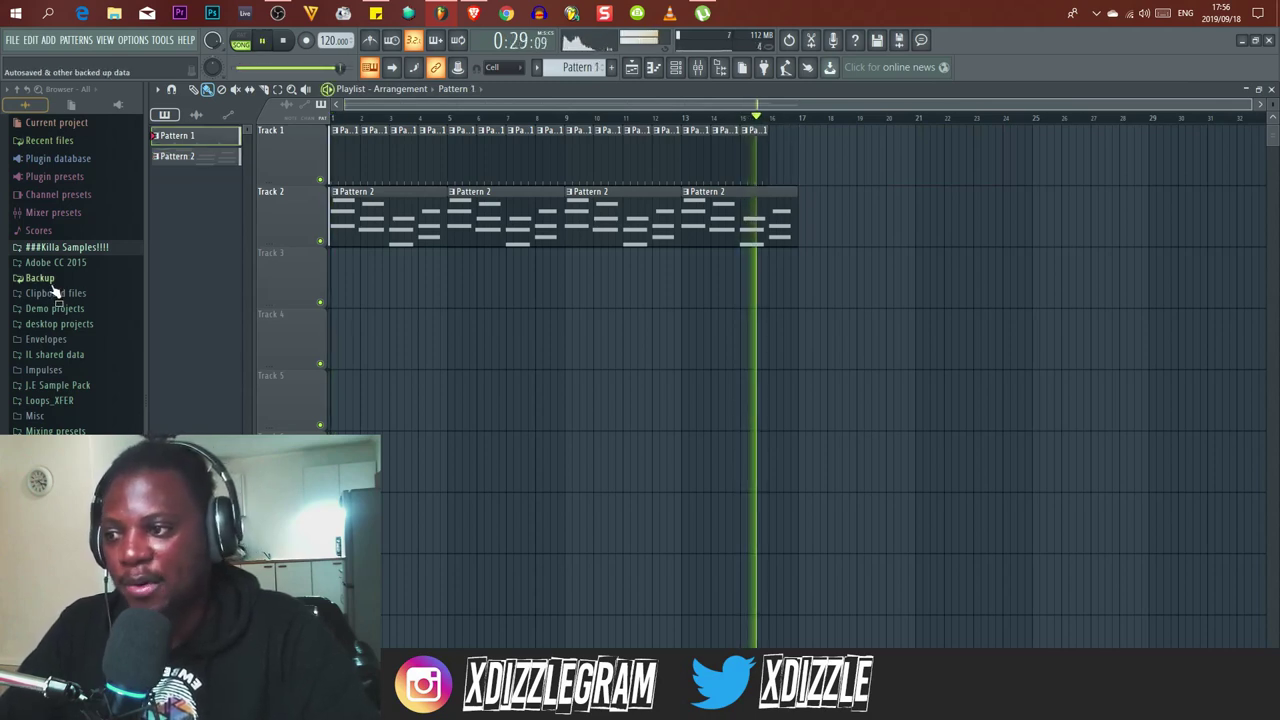
{"action": "scroll", "coordinate": [55, 290], "scroll_direction": "down", "scroll_amount": 3}
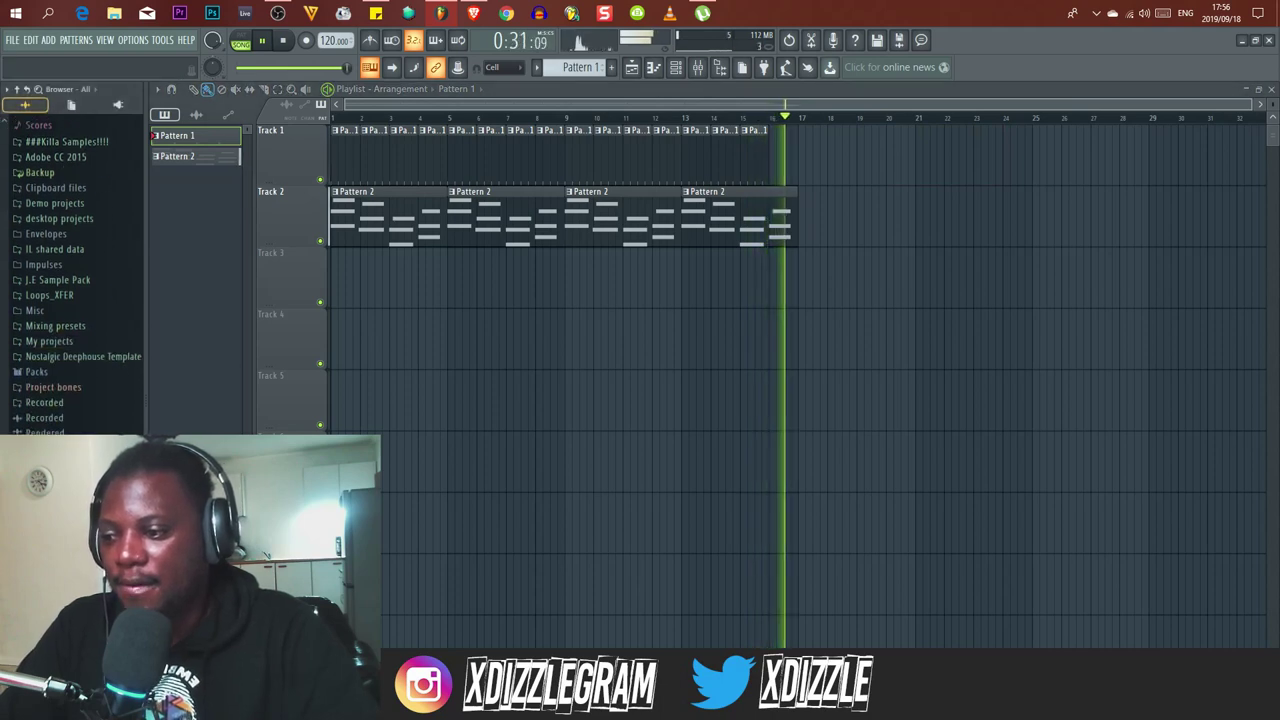
{"action": "key", "text": "space"}
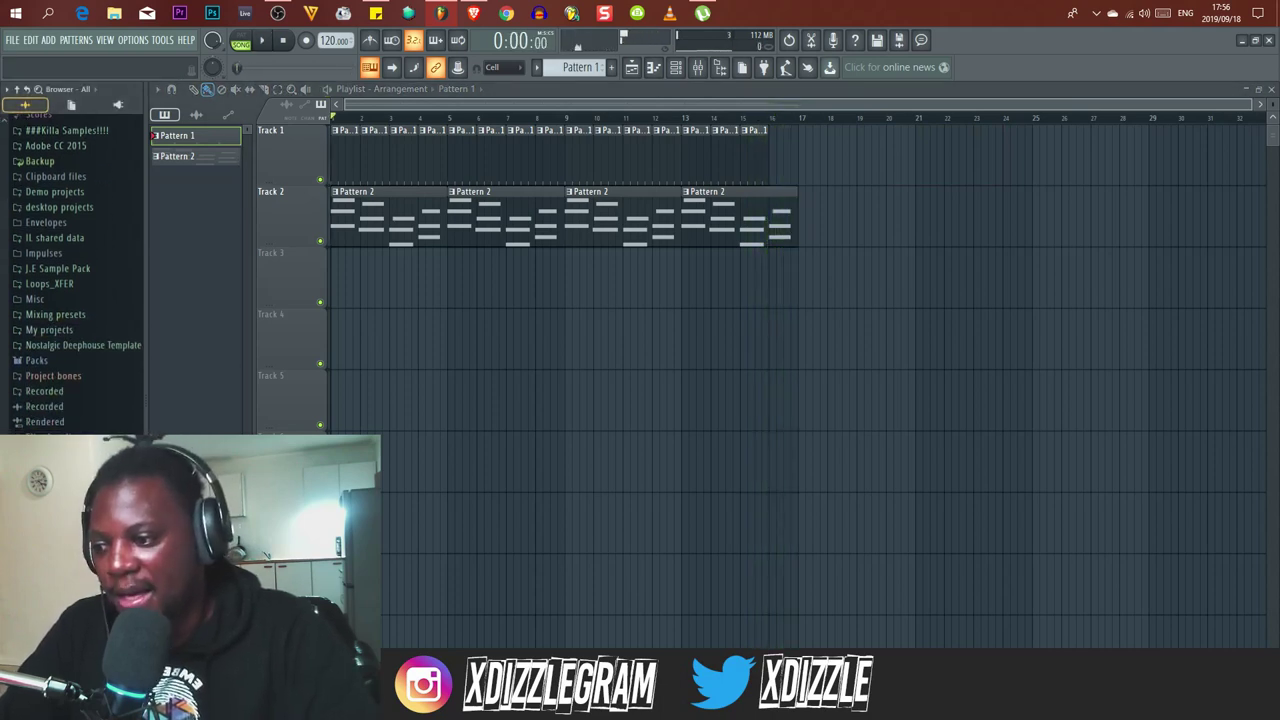
Place the ET CBSA ROLL sample from the XDizzle sample pack at bar 16 on Track 3.
{"action": "scroll", "coordinate": [75, 275], "scroll_direction": "down", "scroll_amount": 4}
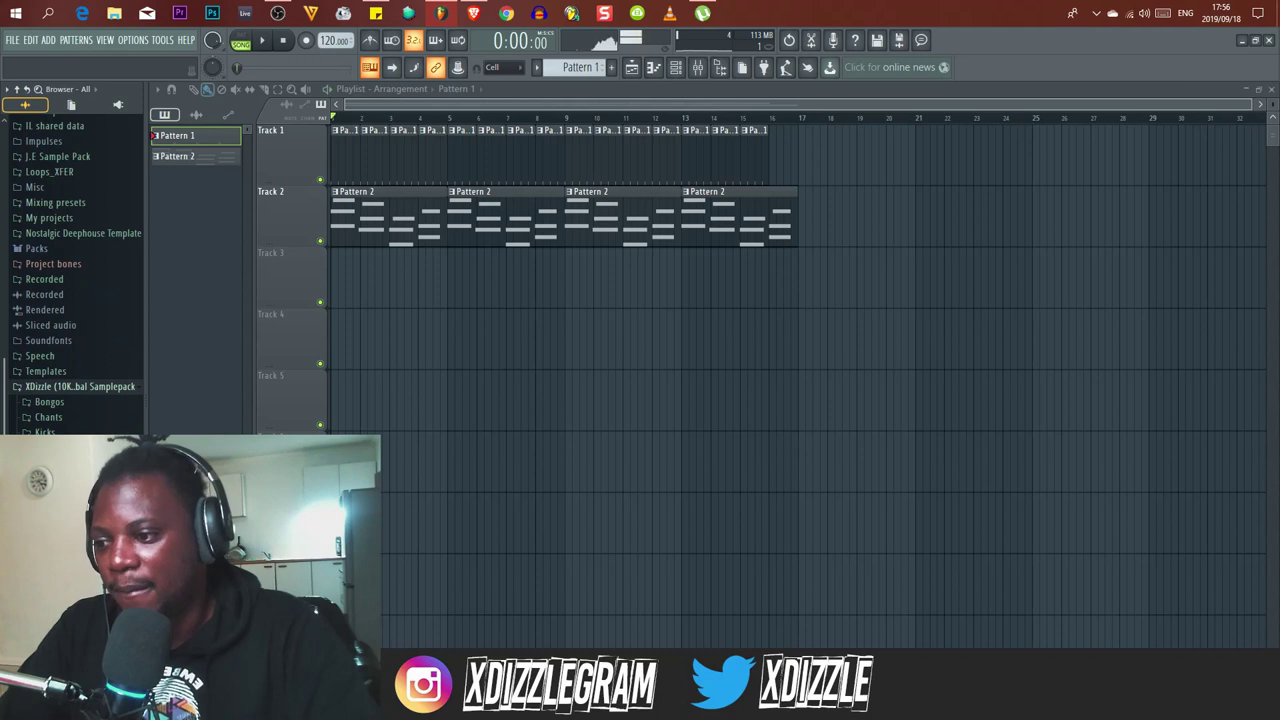
{"action": "left_click_drag", "start_coordinate": [70, 450], "coordinate": [785, 292]}
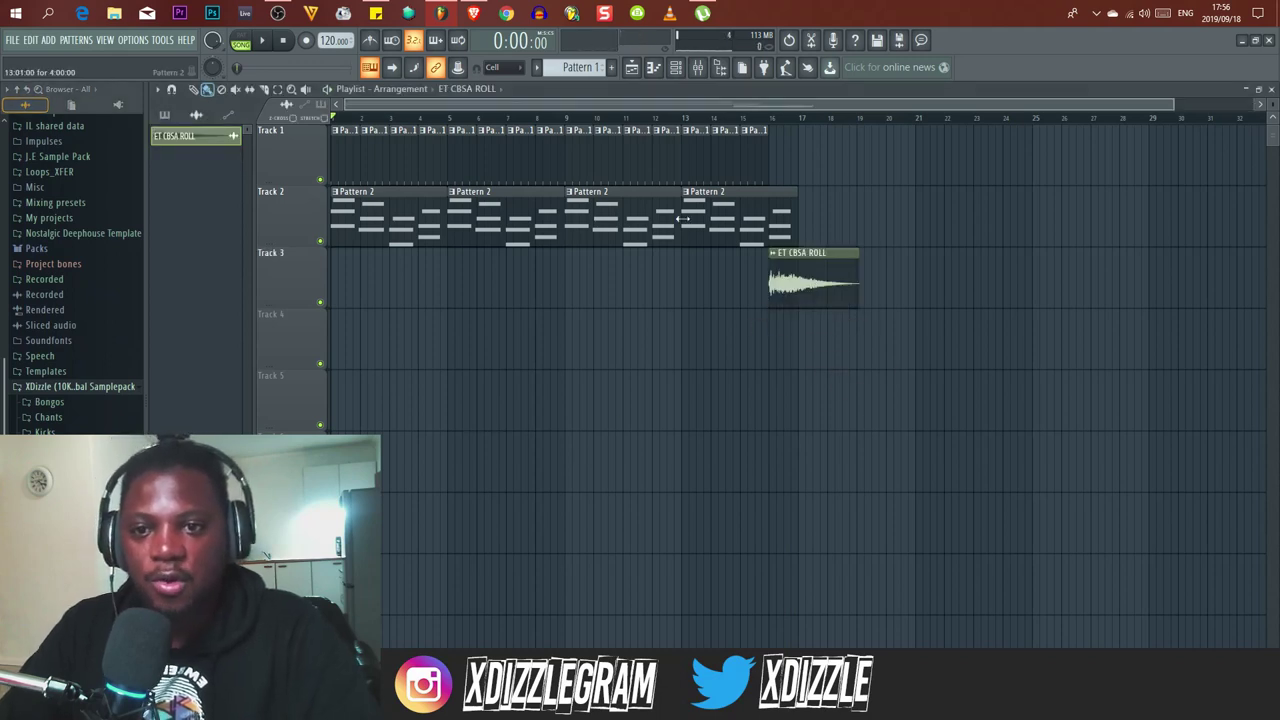
Duplicate the Track 1 and Track 2 clips of bars 1–16 into bars 17–32 and add a Pattern 1 clip at bar 32.
{"action": "left_click_drag", "start_coordinate": [886, 244], "coordinate": [331, 124]}
{"action": "key", "text": "ctrl+b"}
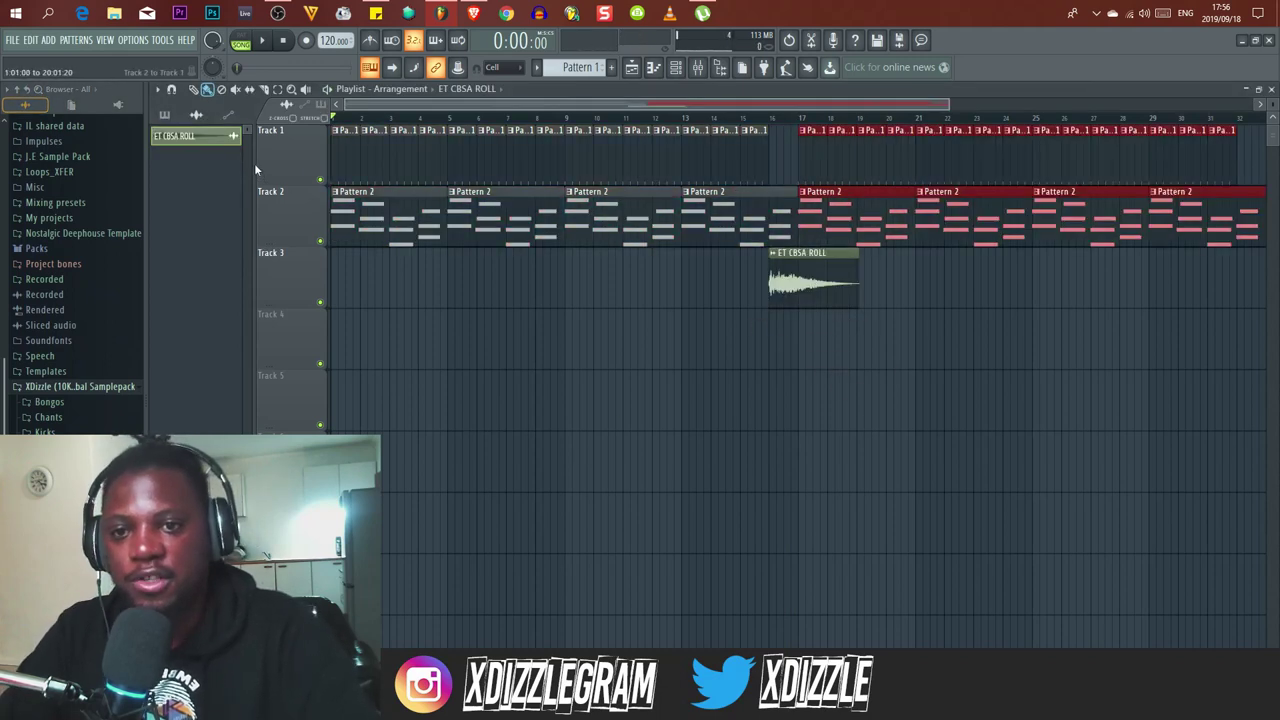
{"action": "scroll", "coordinate": [697, 121], "scroll_direction": "down", "scroll_amount": 3}
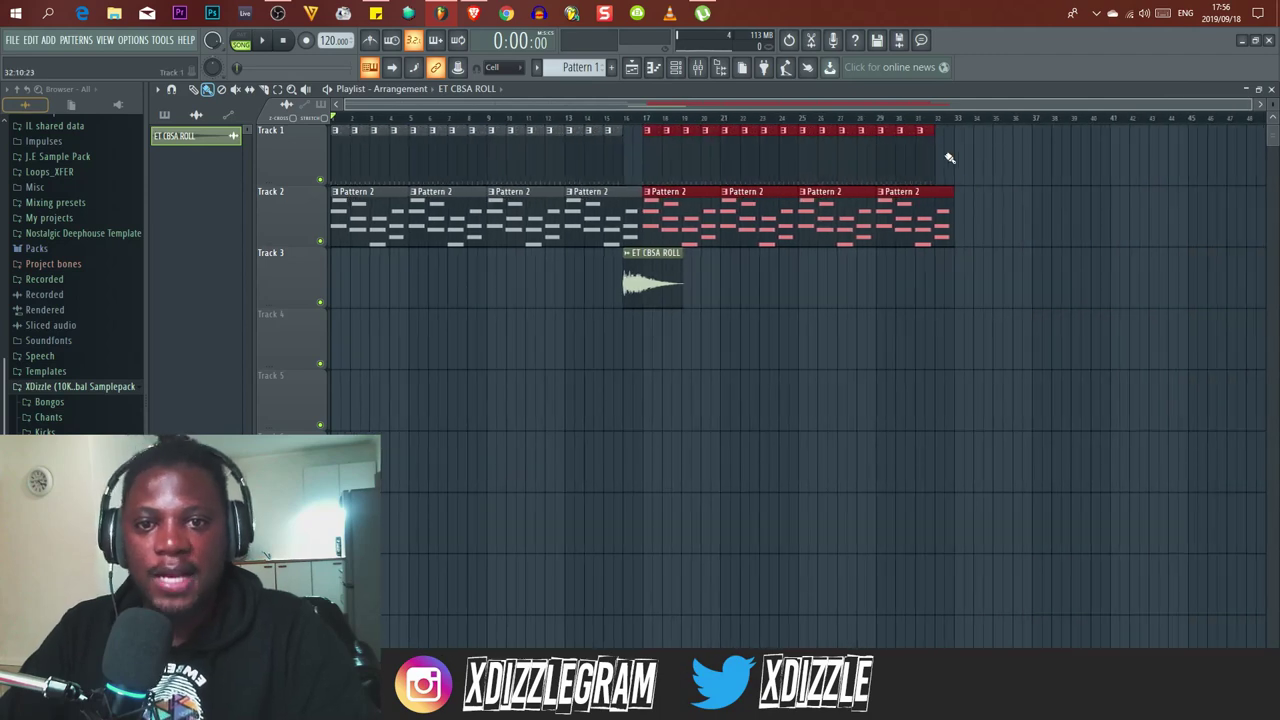
{"action": "left_click", "coordinate": [920, 159]}
{"action": "left_click", "coordinate": [942, 163]}
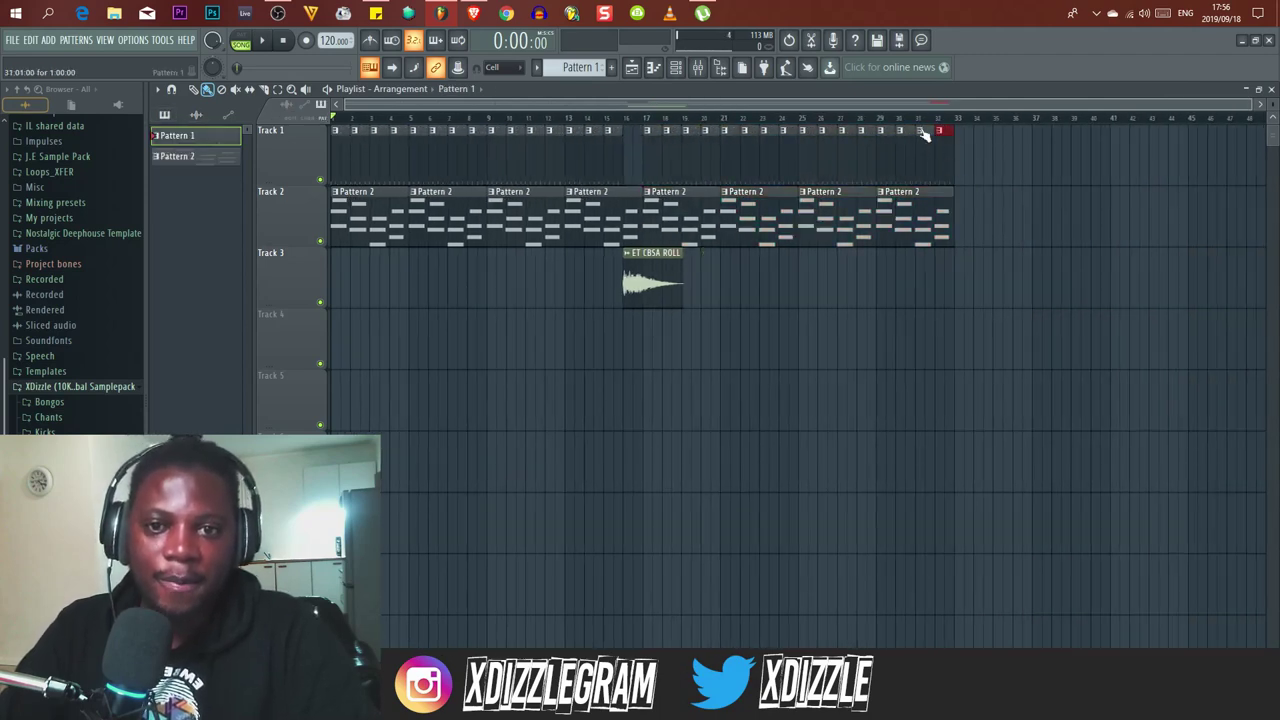
Duplicate the pattern clips of bars 17–32 into bars 33–48 and move the playhead to bar 48.
{"action": "left_click_drag", "start_coordinate": [1003, 245], "coordinate": [643, 200]}
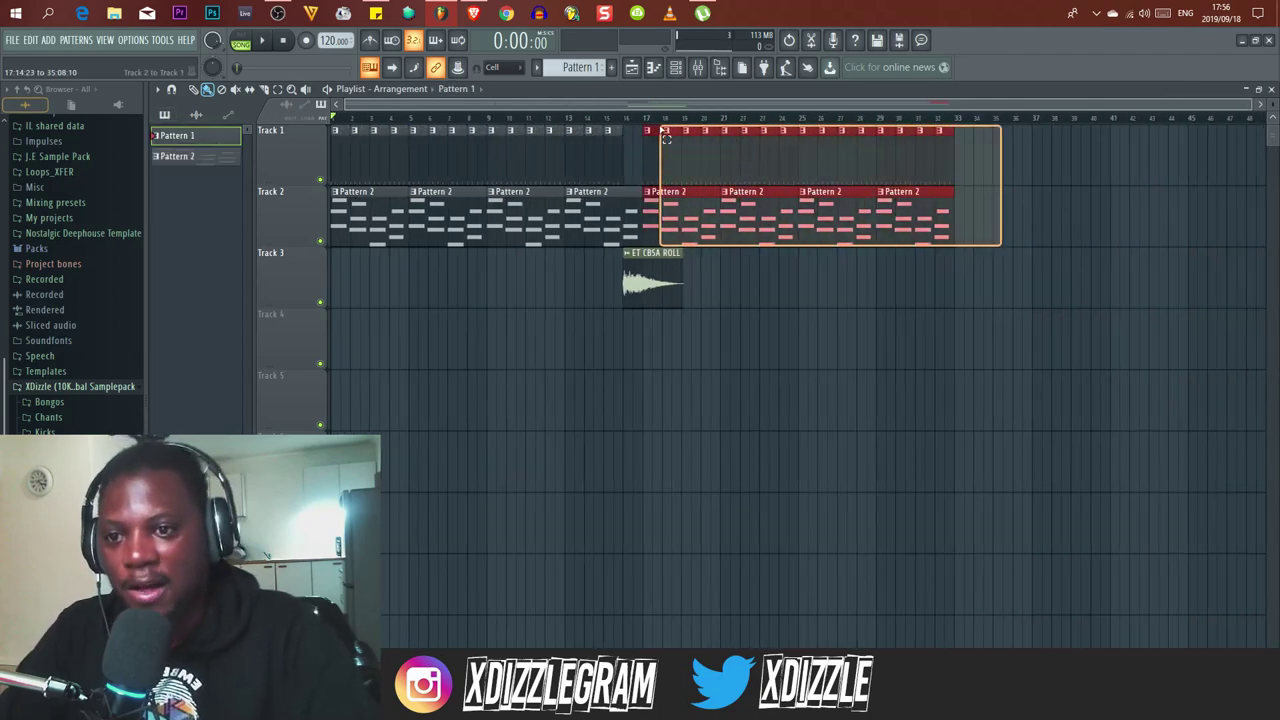
{"action": "key", "text": "ctrl+b"}
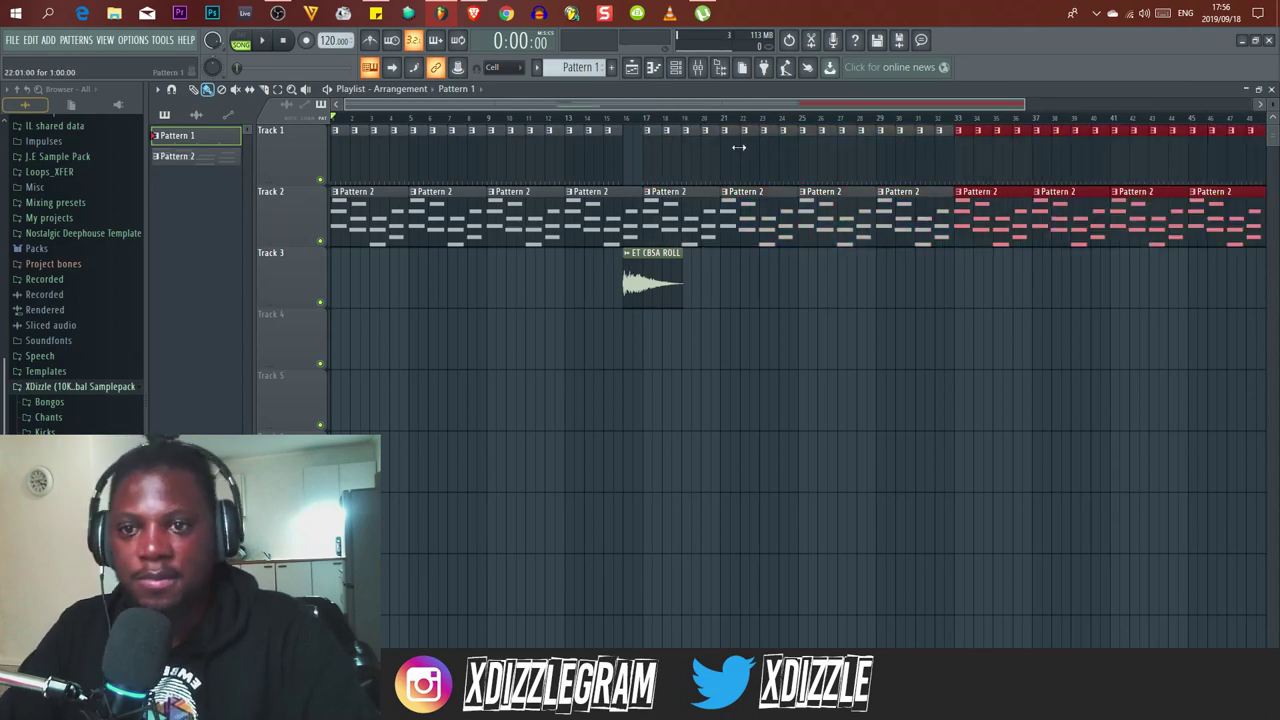
{"action": "scroll", "coordinate": [723, 120], "scroll_direction": "down", "scroll_amount": 3}
{"action": "left_click", "coordinate": [1011, 118]}
{"action": "left_click_drag", "start_coordinate": [1013, 127], "coordinate": [1024, 125]}
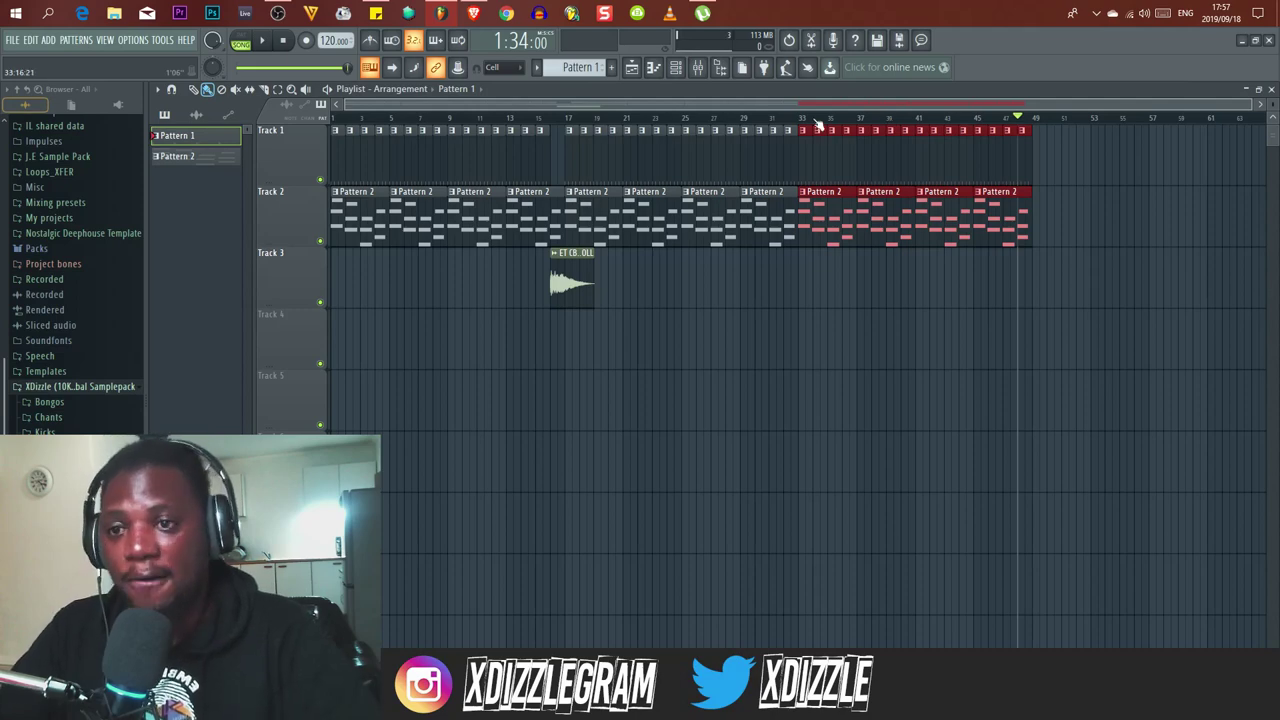
Delete all clips after bar 4 on Tracks 1 and 2, including the ET CBSA ROLL sample on Track 3.
{"action": "mouse_move", "coordinate": [1086, 157]}
{"action": "left_mouse_down"}
{"action": "mouse_move", "coordinate": [584, 156]}
{"action": "mouse_move", "coordinate": [563, 164]}
{"action": "mouse_move", "coordinate": [587, 212]}
{"action": "mouse_move", "coordinate": [995, 216]}
{"action": "mouse_move", "coordinate": [985, 229]}
{"action": "mouse_move", "coordinate": [669, 272]}
{"action": "mouse_move", "coordinate": [546, 258]}
{"action": "left_mouse_up"}
{"action": "scroll", "coordinate": [354, 122], "scroll_direction": "up", "scroll_amount": 5}
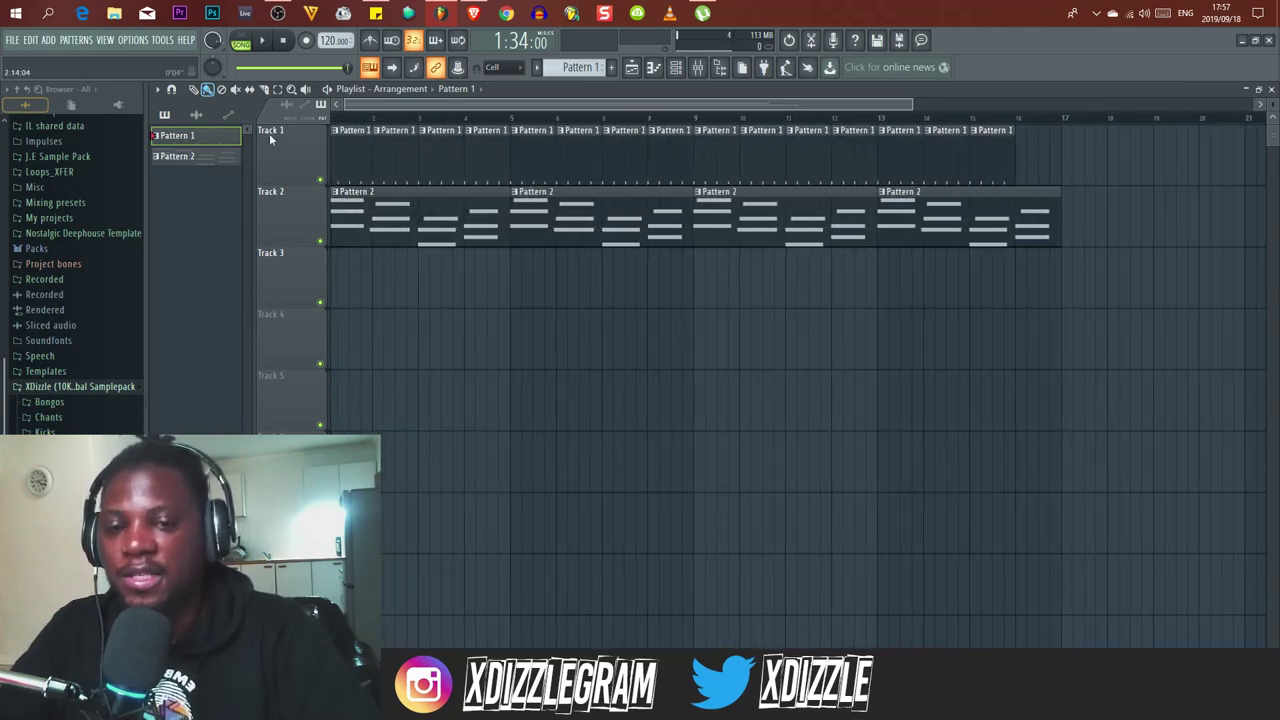
{"action": "mouse_move", "coordinate": [1076, 144]}
{"action": "left_mouse_down"}
{"action": "mouse_move", "coordinate": [629, 166]}
{"action": "mouse_move", "coordinate": [809, 244]}
{"action": "mouse_move", "coordinate": [518, 157]}
{"action": "left_mouse_up"}
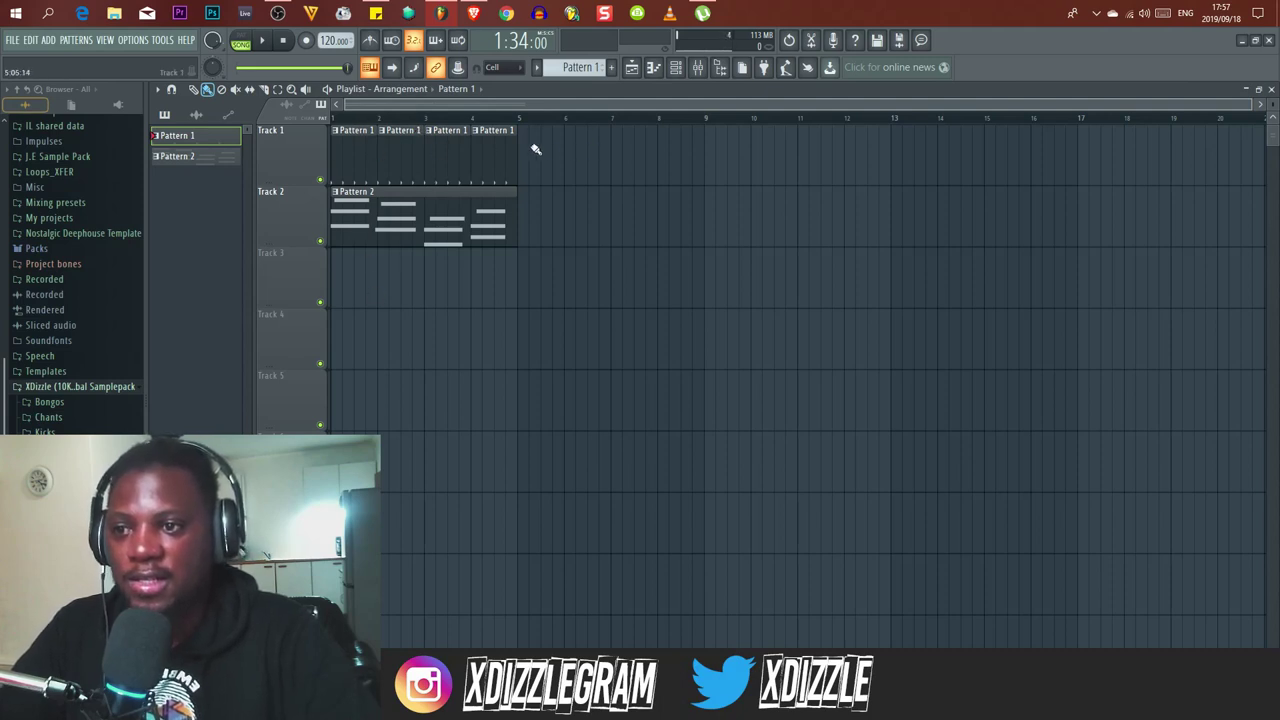
Move the four Pattern 1 clips to bars 5–8 on Track 1 and play the chords-only opening.
{"action": "mouse_move", "coordinate": [535, 149]}
{"action": "left_mouse_down"}
{"action": "mouse_move", "coordinate": [294, 163]}
{"action": "mouse_move", "coordinate": [566, 160]}
{"action": "mouse_move", "coordinate": [535, 164]}
{"action": "left_mouse_up"}
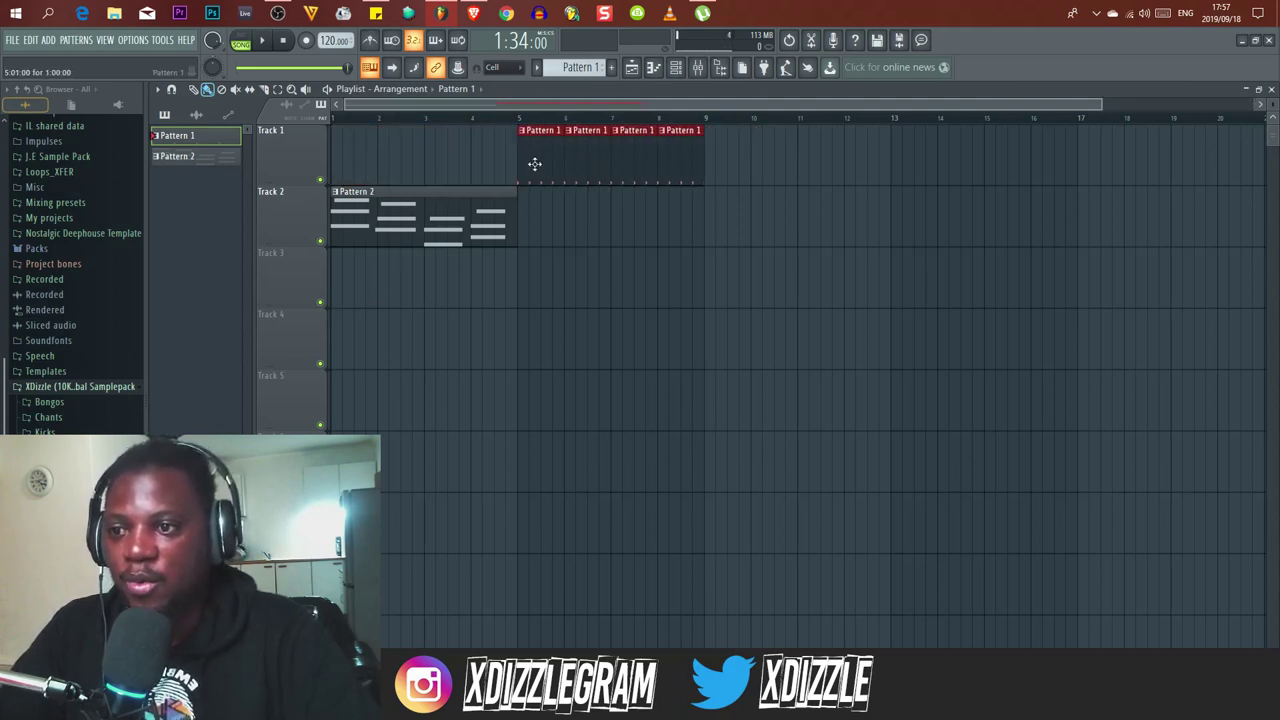
{"action": "key", "text": "space"}
{"action": "key", "text": "space"}
{"action": "key", "text": "space"}
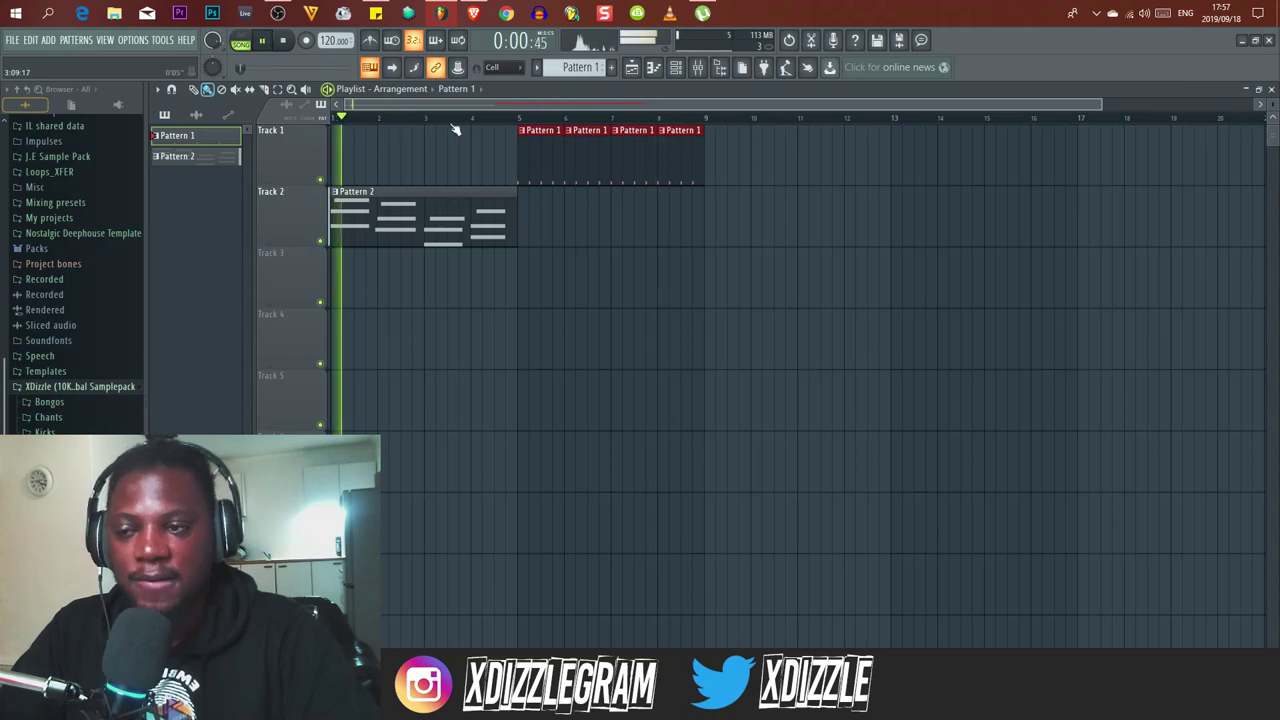
{"action": "scroll", "coordinate": [454, 118], "scroll_direction": "up", "scroll_amount": 3}
{"action": "scroll", "coordinate": [611, 118], "scroll_direction": "down", "scroll_amount": 4}
{"action": "scroll", "coordinate": [429, 112], "scroll_direction": "up", "scroll_amount": 2}
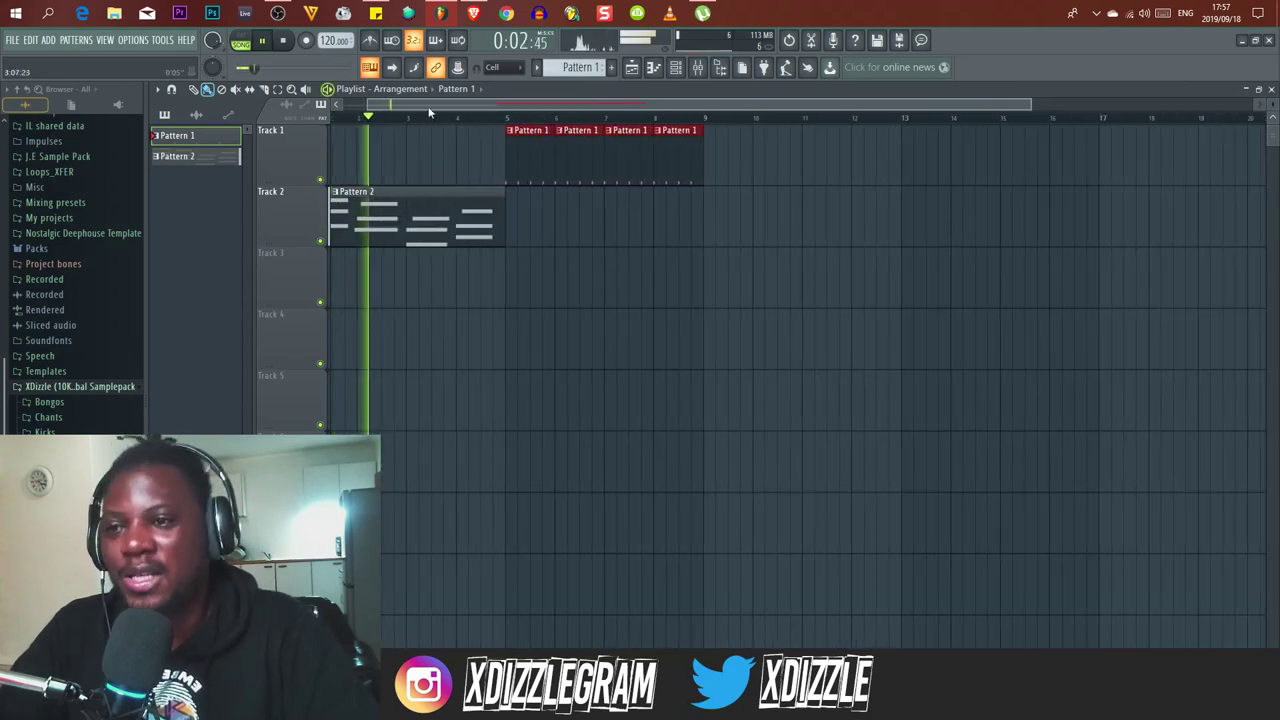
{"action": "scroll", "coordinate": [477, 122], "scroll_direction": "up", "scroll_amount": 1}
{"action": "scroll", "coordinate": [477, 122], "scroll_direction": "down", "scroll_amount": 2}
{"action": "key", "text": "space"}
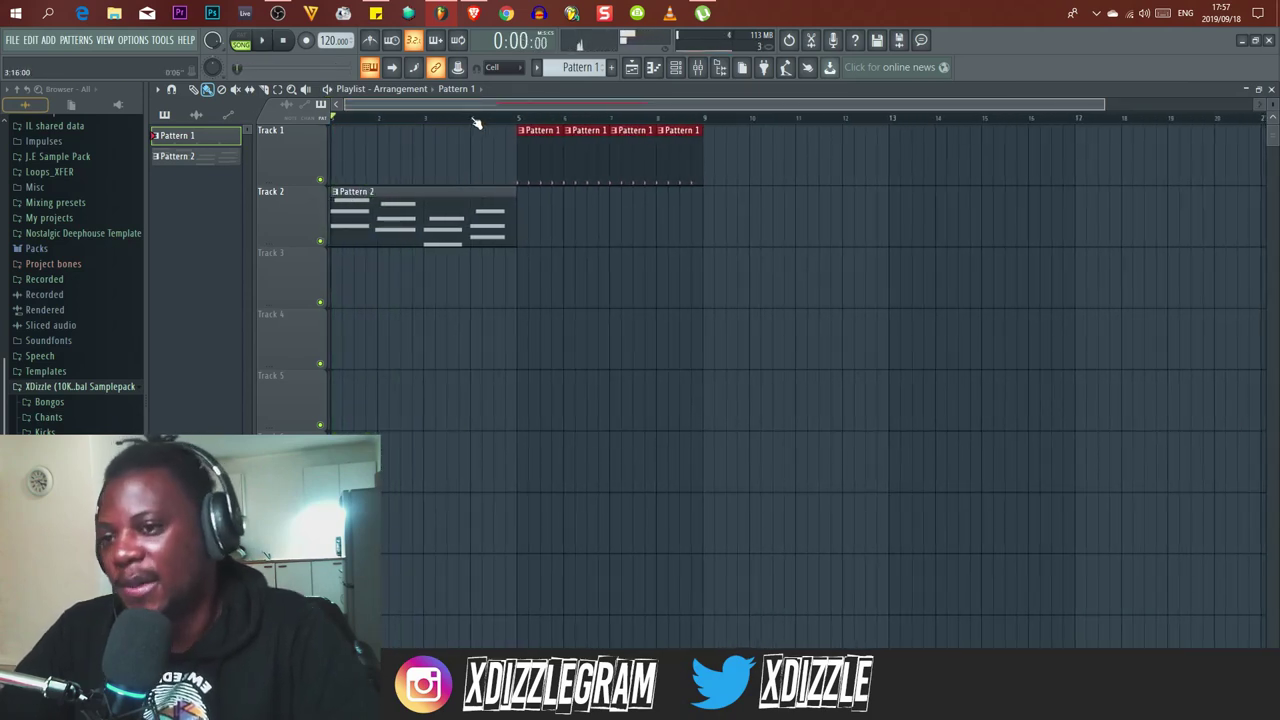
Place a second Pattern 2 clip at bar 5 on Track 2, beneath the Pattern 1 clips.
{"action": "scroll", "coordinate": [477, 122], "scroll_direction": "down", "scroll_amount": 2}
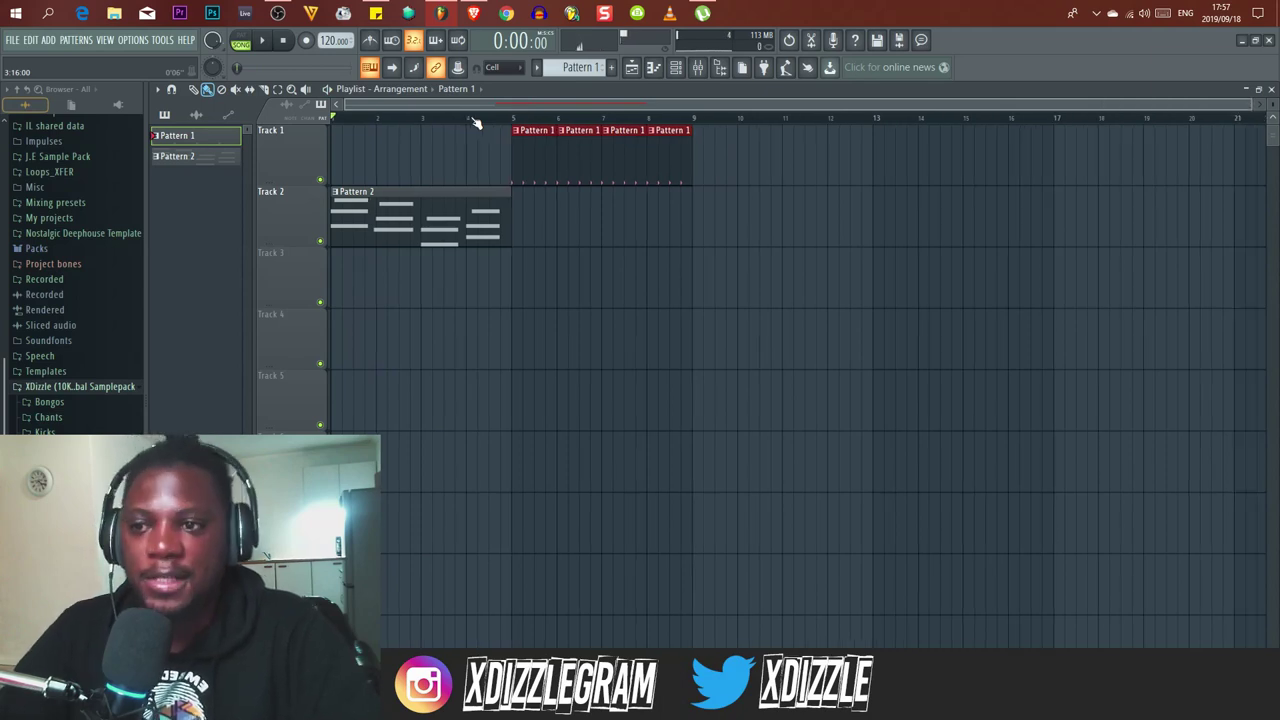
{"action": "left_click", "coordinate": [440, 211]}
{"action": "left_click", "coordinate": [501, 217]}
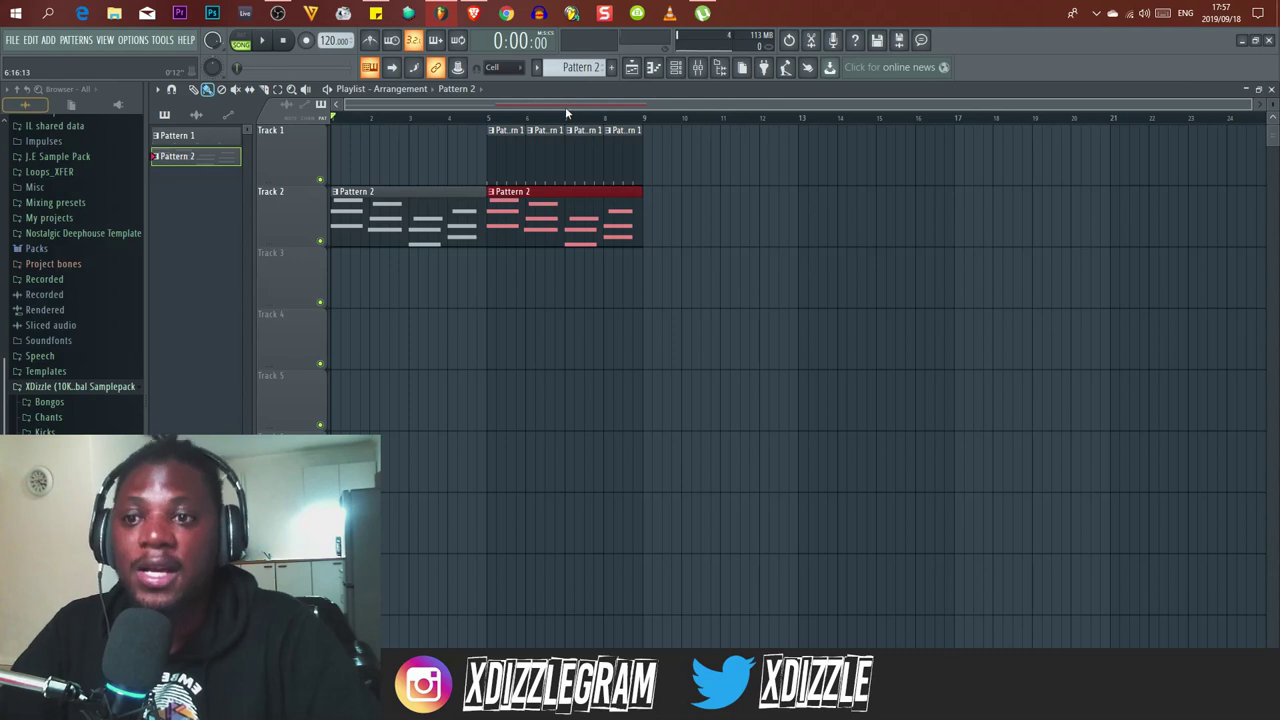
Duplicate the Pattern 1 and Pattern 2 clips of bars 5–8 into bars 9–12 on Tracks 1 and 2.
{"action": "left_click_drag", "start_coordinate": [674, 251], "coordinate": [514, 161]}
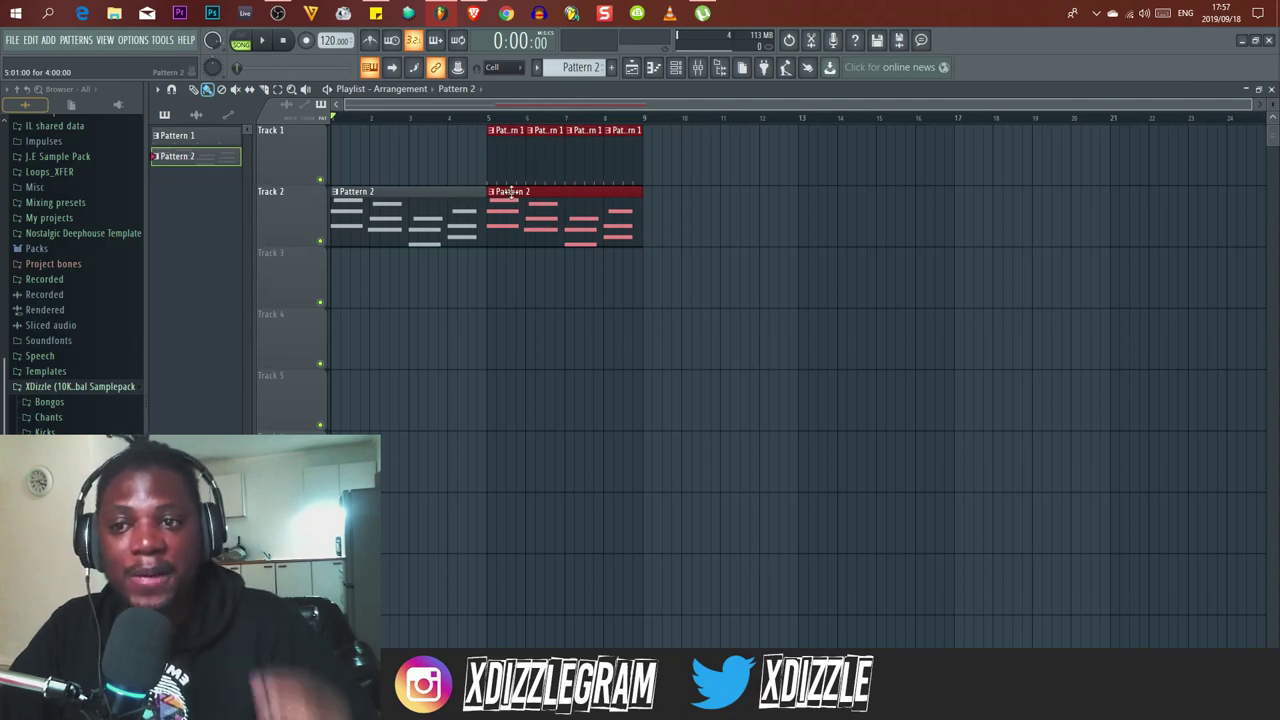
{"action": "left_click_drag", "start_coordinate": [737, 290], "coordinate": [520, 158]}
{"action": "key", "text": "ctrl+b"}
{"action": "scroll", "coordinate": [560, 122], "scroll_direction": "down", "scroll_amount": 1}
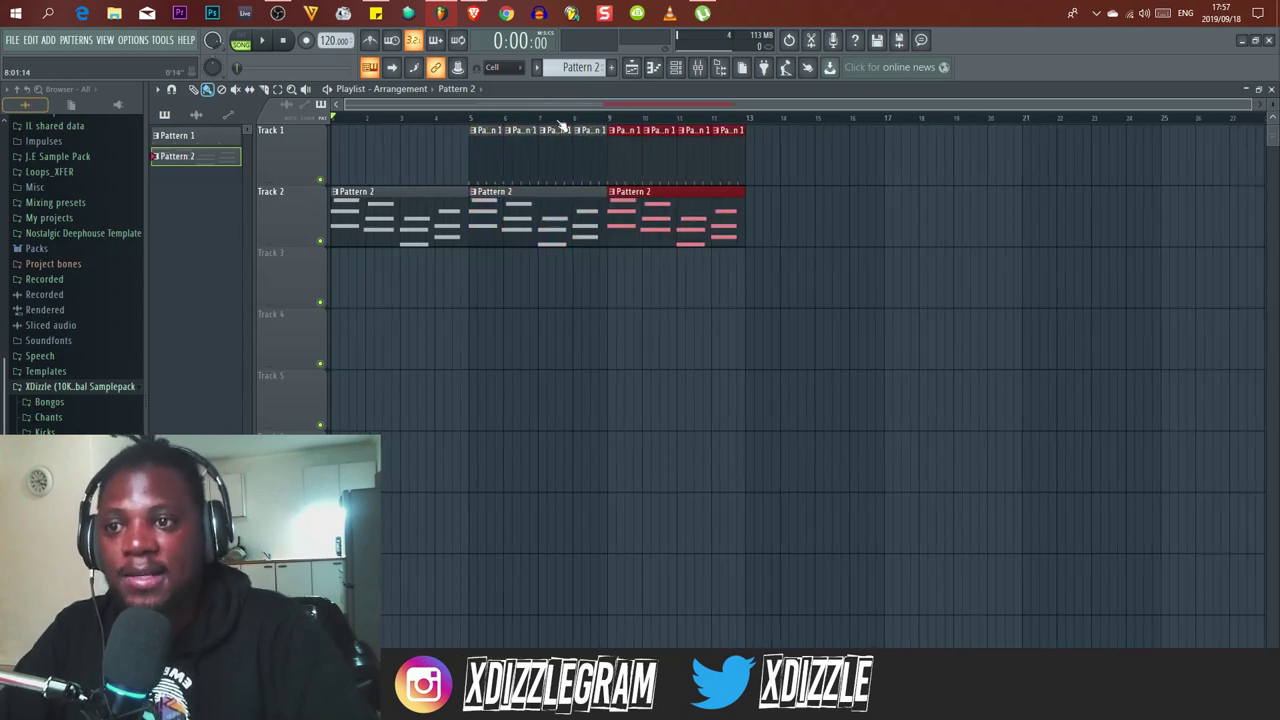
Select all clips in bars 5–12 on Tracks 1 and 2 and duplicate them twice to fill bars 13–28.
{"action": "left_click_drag", "start_coordinate": [466, 121], "coordinate": [736, 120]}
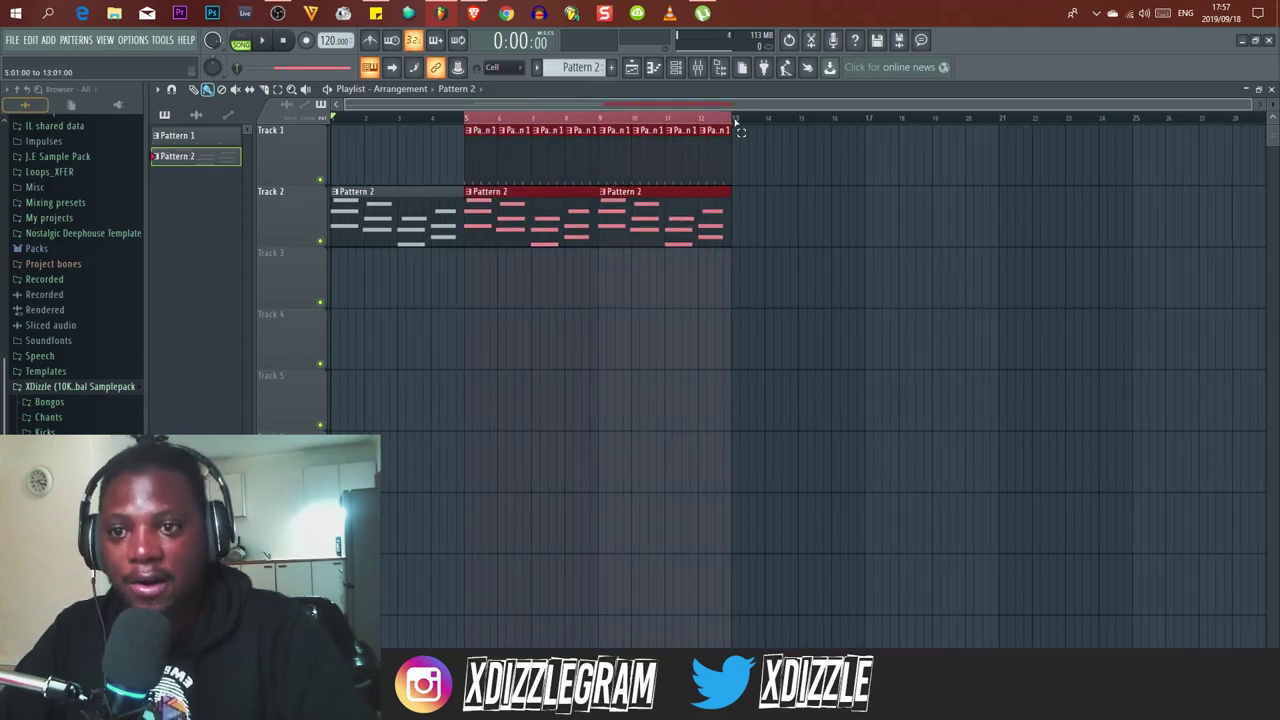
{"action": "left_click", "coordinate": [826, 232]}
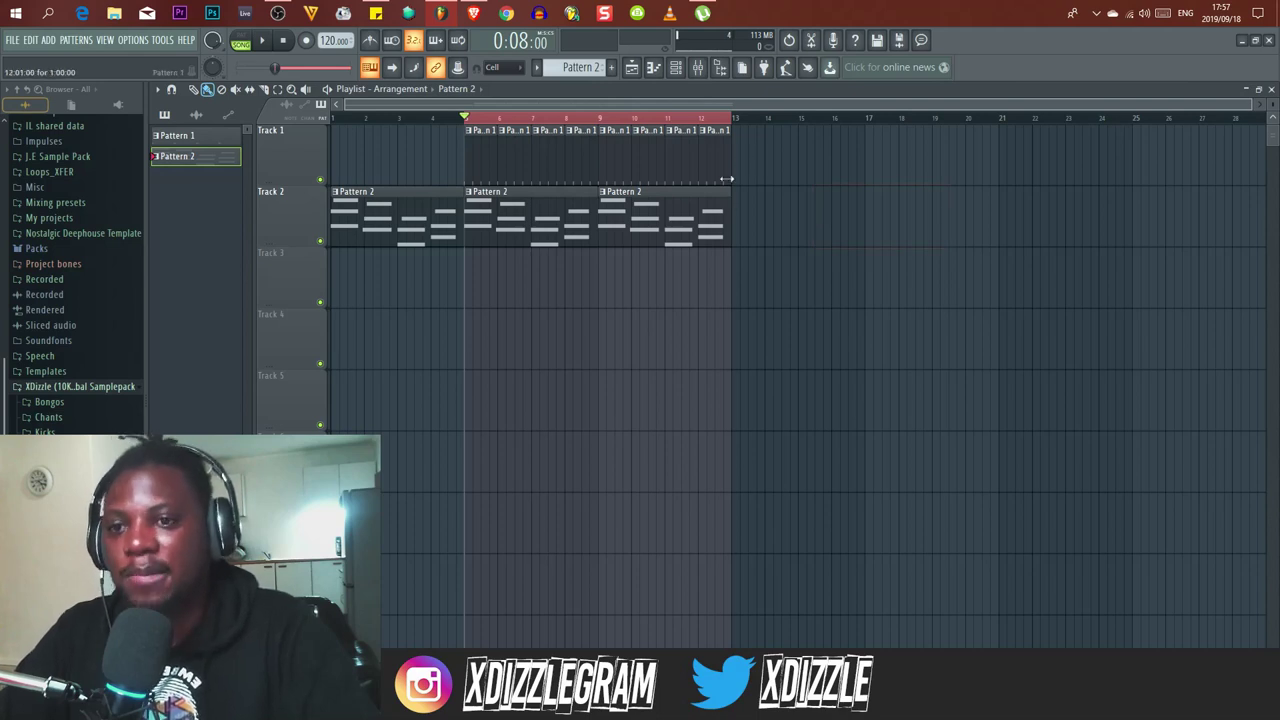
{"action": "left_click_drag", "start_coordinate": [795, 290], "coordinate": [483, 136]}
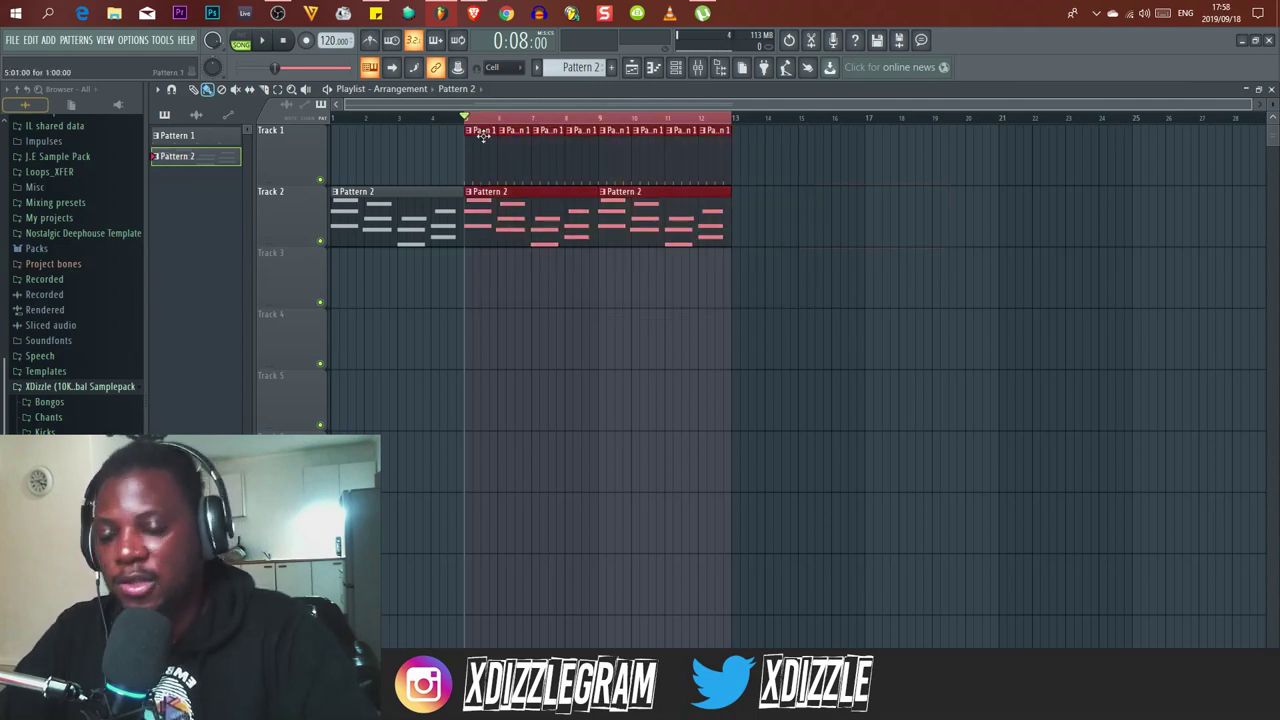
{"action": "key", "text": "ctrl+b"}
{"action": "key", "text": "ctrl+b"}
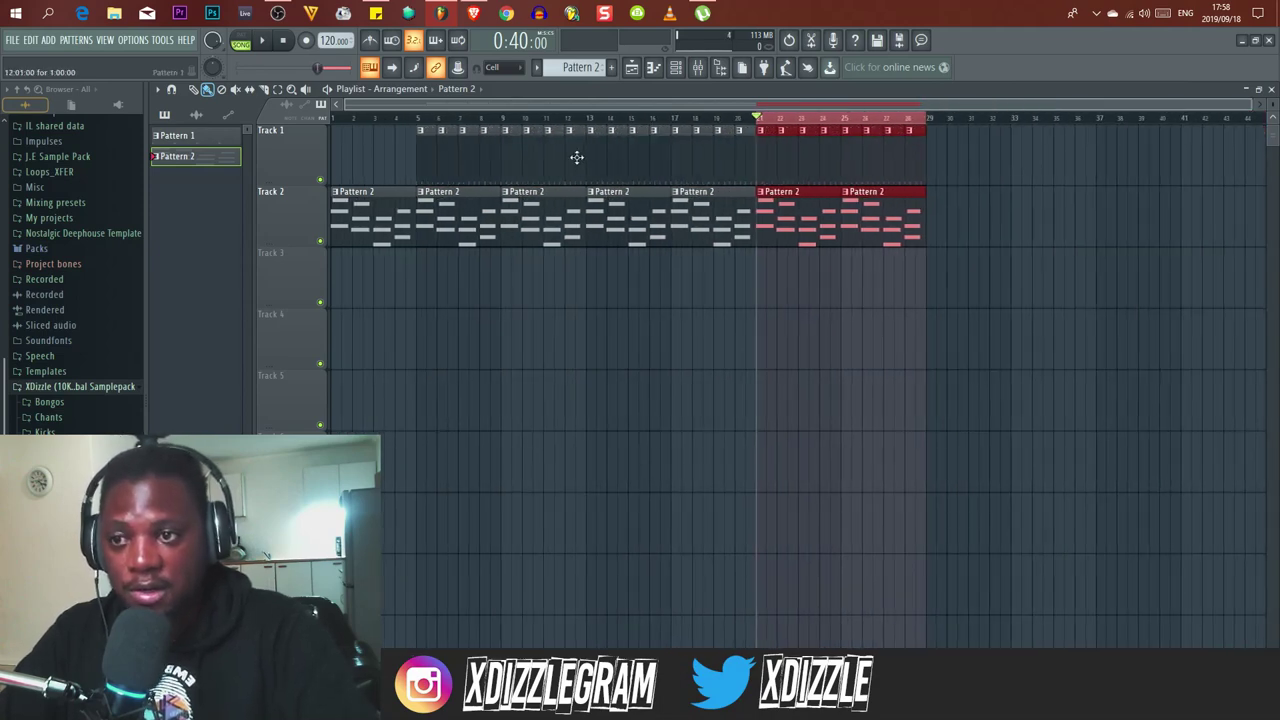
Place the Cymbal (2) sample from the XdizzleMusic sample pack's Cymbals folder on Track 3 at bar 13.
{"action": "scroll", "coordinate": [72, 280], "scroll_direction": "up", "scroll_amount": 2}
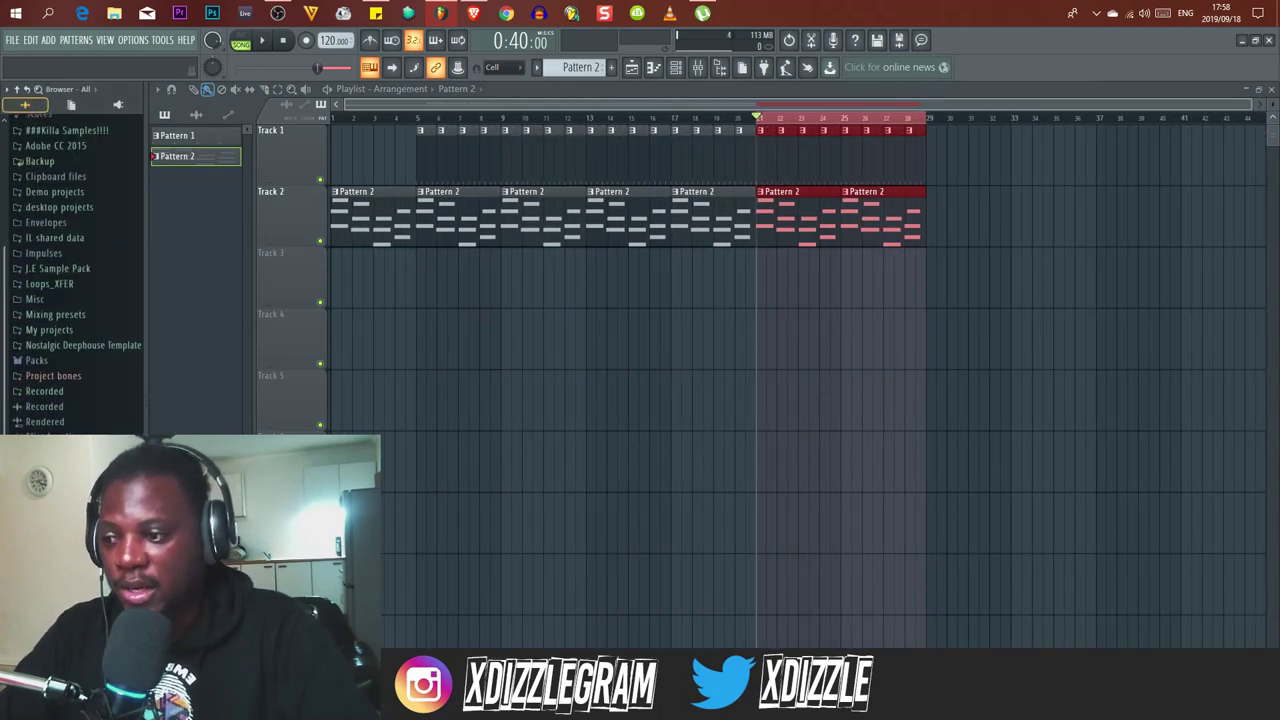
{"action": "scroll", "coordinate": [72, 280], "scroll_direction": "down", "scroll_amount": 1}
{"action": "scroll", "coordinate": [75, 280], "scroll_direction": "down", "scroll_amount": 5}
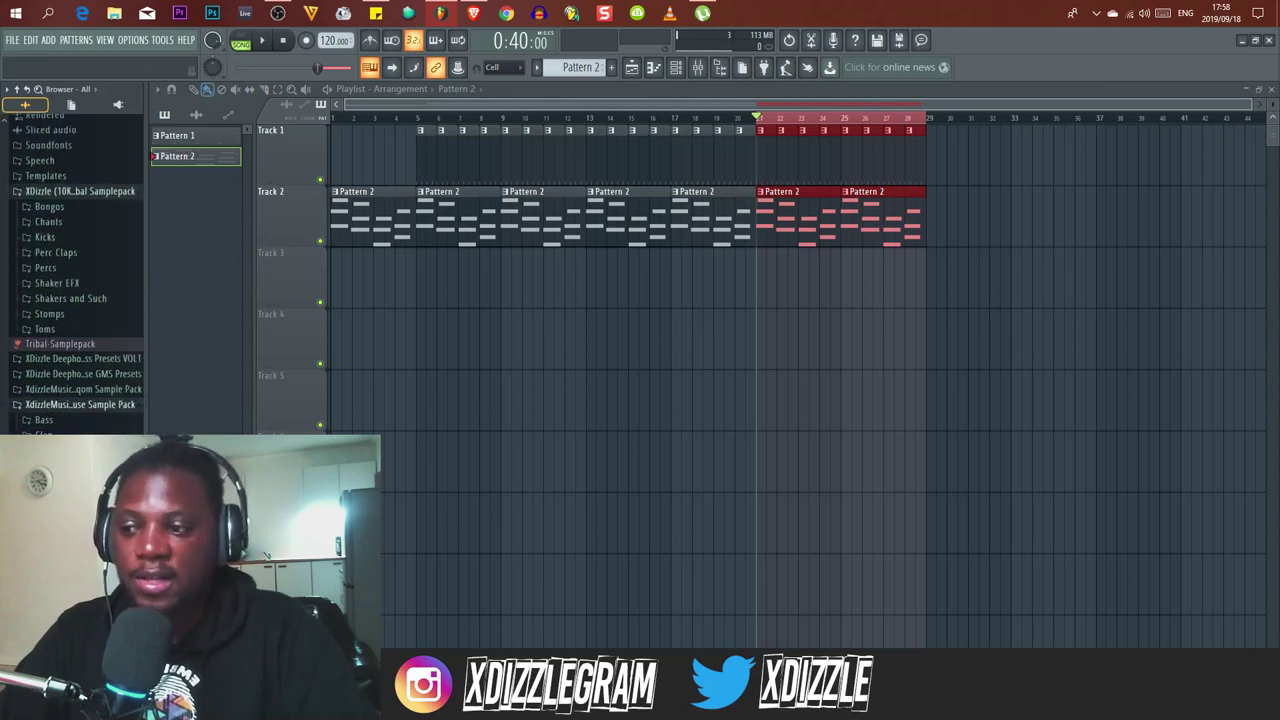
{"action": "scroll", "coordinate": [75, 300], "scroll_direction": "down", "scroll_amount": 5}
{"action": "left_click", "coordinate": [63, 386]}
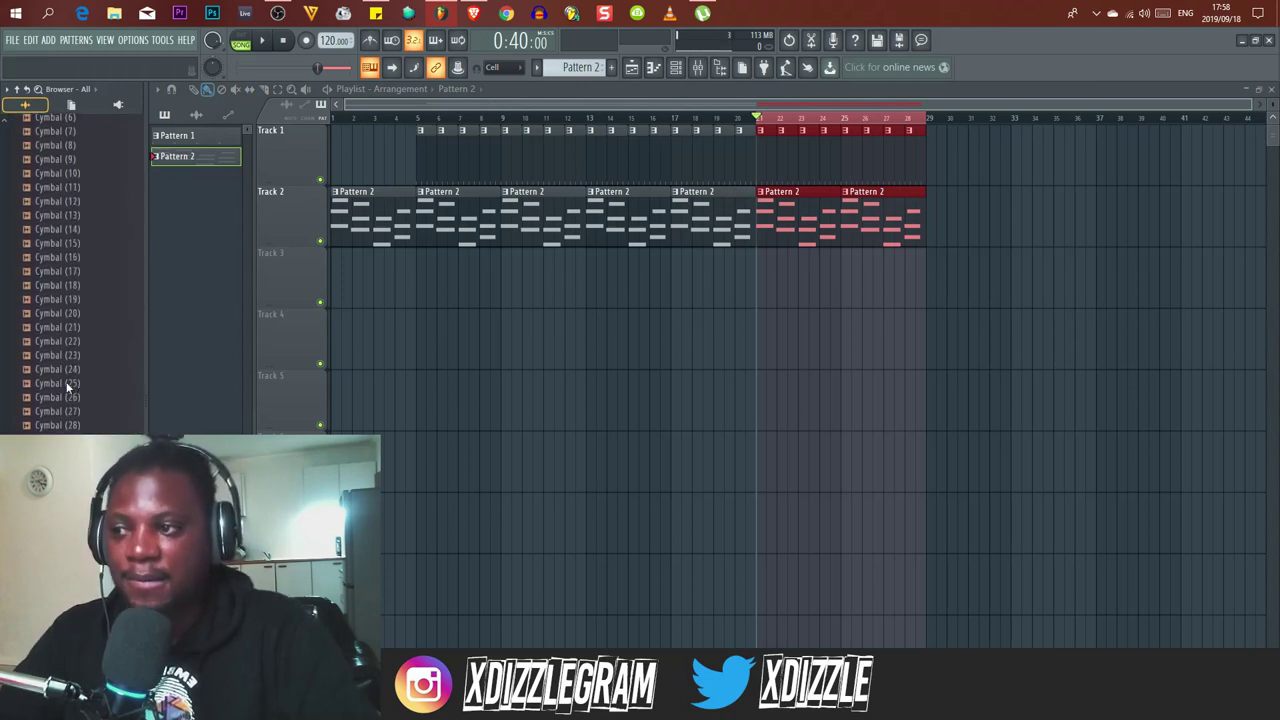
{"action": "scroll", "coordinate": [58, 248], "scroll_direction": "up", "scroll_amount": 2}
{"action": "left_click_drag", "start_coordinate": [55, 281], "coordinate": [678, 300]}
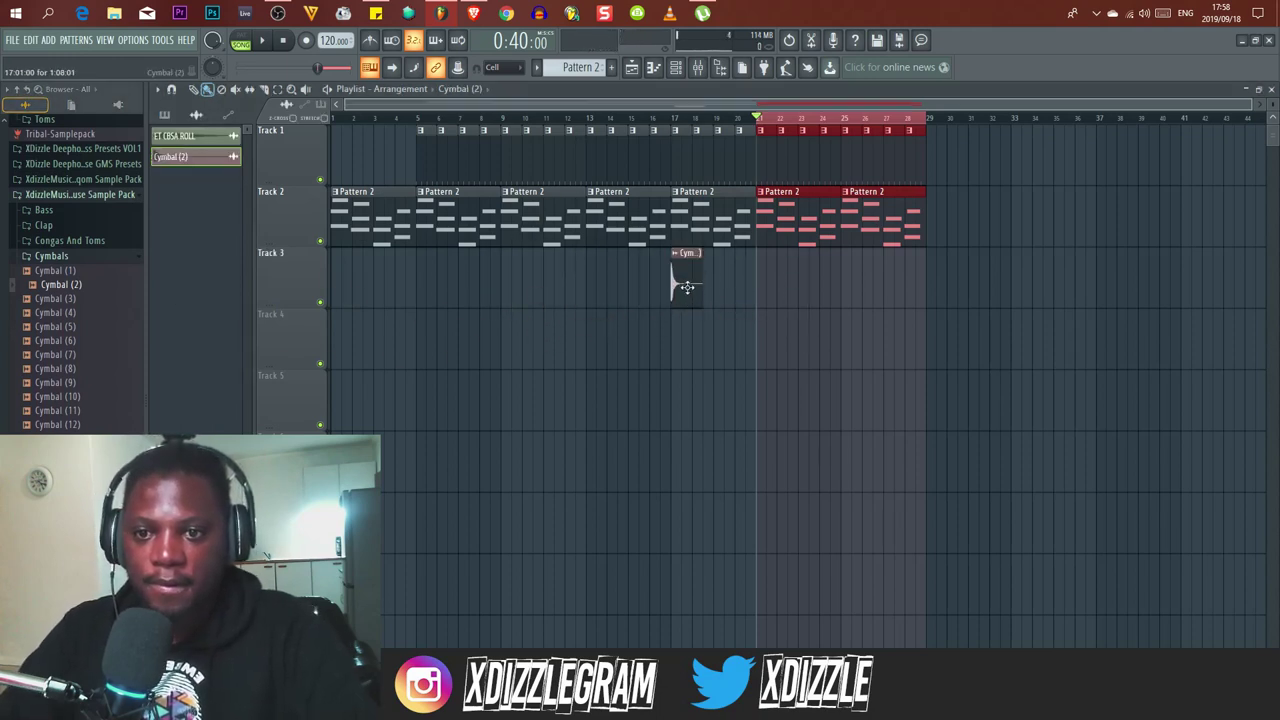
{"action": "left_click_drag", "start_coordinate": [682, 281], "coordinate": [597, 281]}
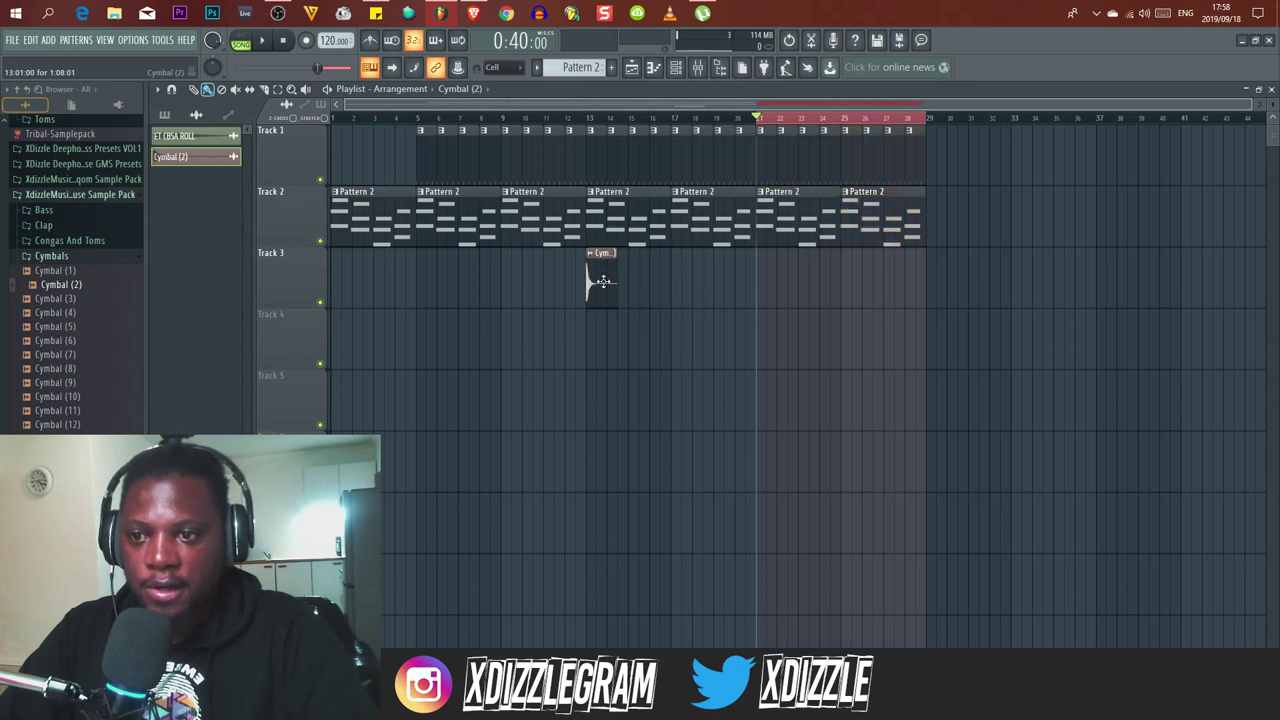
Play the arrangement into bar 13 to hear the cymbal hit, and stop playback.
{"action": "left_click", "coordinate": [563, 129]}
{"action": "key", "text": "space"}
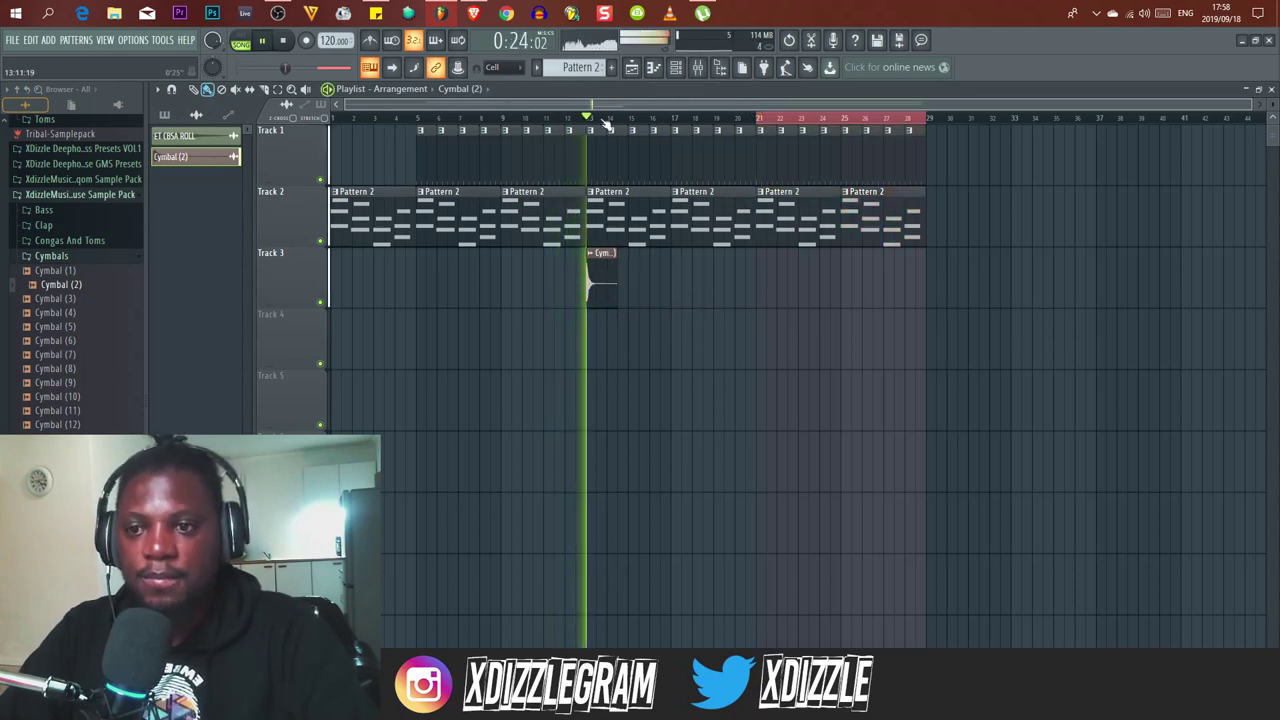
{"action": "key", "text": "space"}
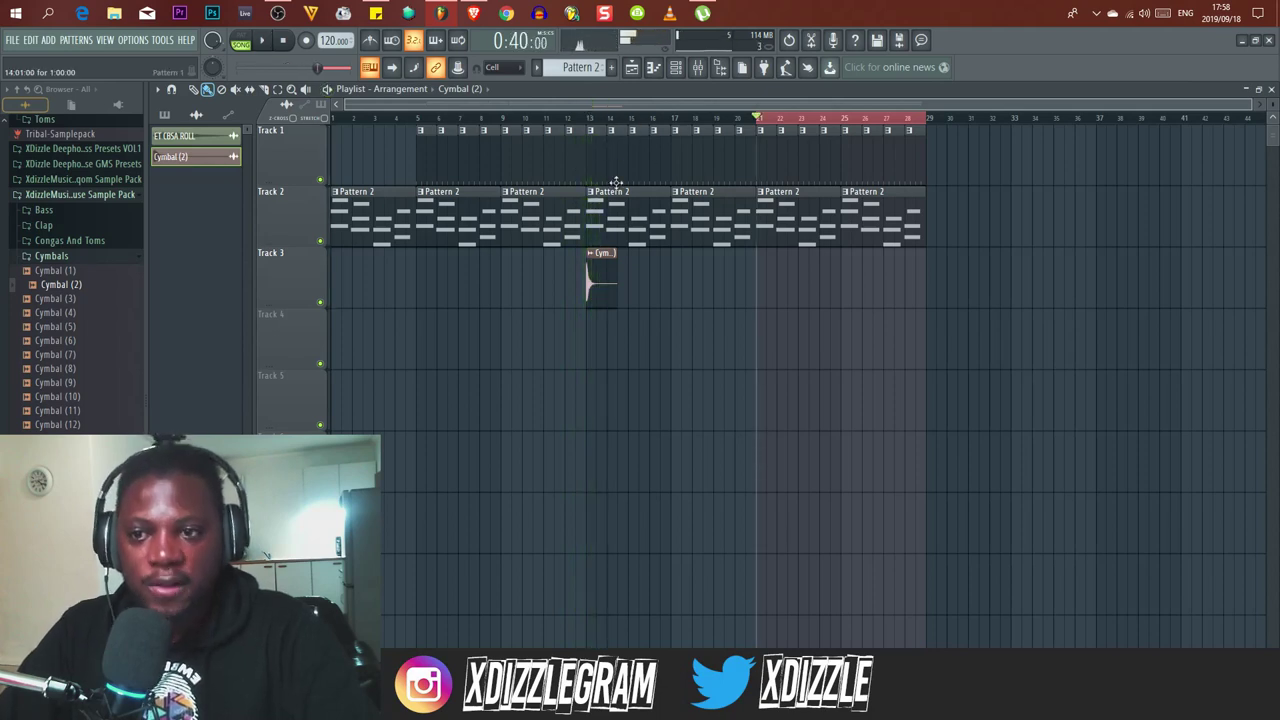
Remove the stray Pattern 1 clip after bar 29 and copy the clips of bars 5–12 into bars 29–36.
{"action": "left_click", "coordinate": [917, 155]}
{"action": "left_click", "coordinate": [942, 155]}
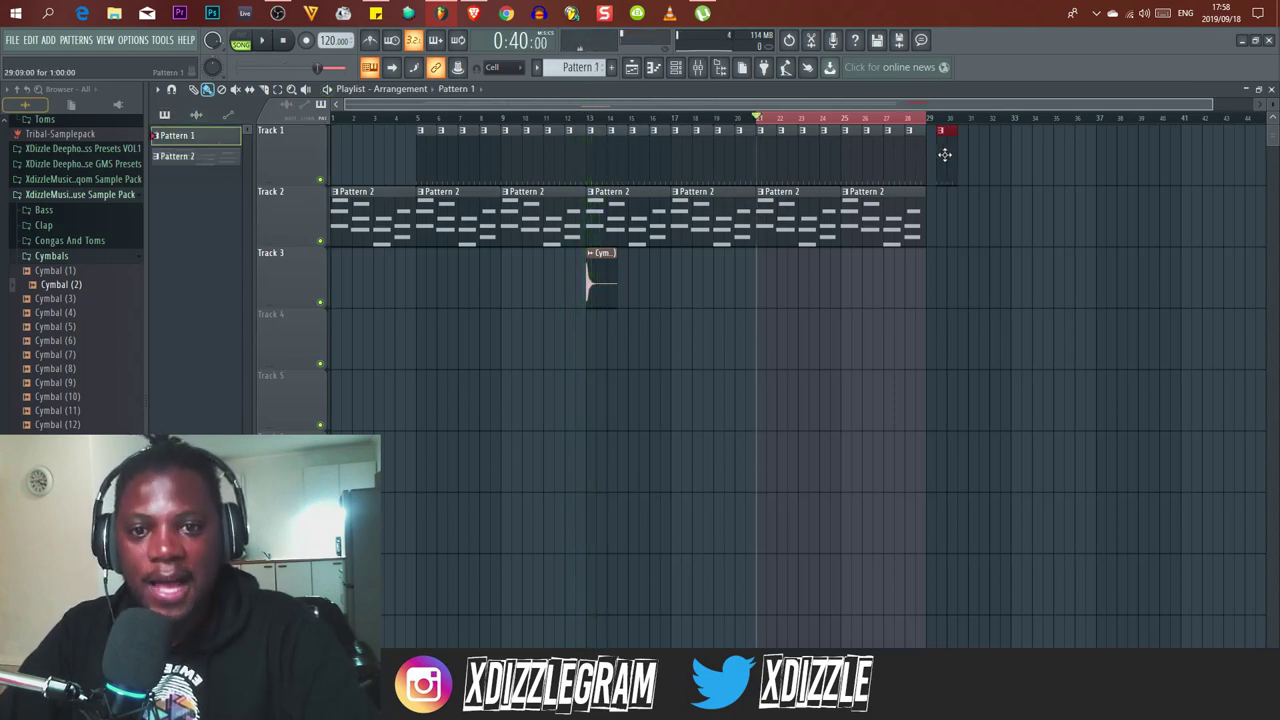
{"action": "right_click", "coordinate": [948, 158]}
{"action": "left_click_drag", "start_coordinate": [592, 255], "coordinate": [941, 161]}
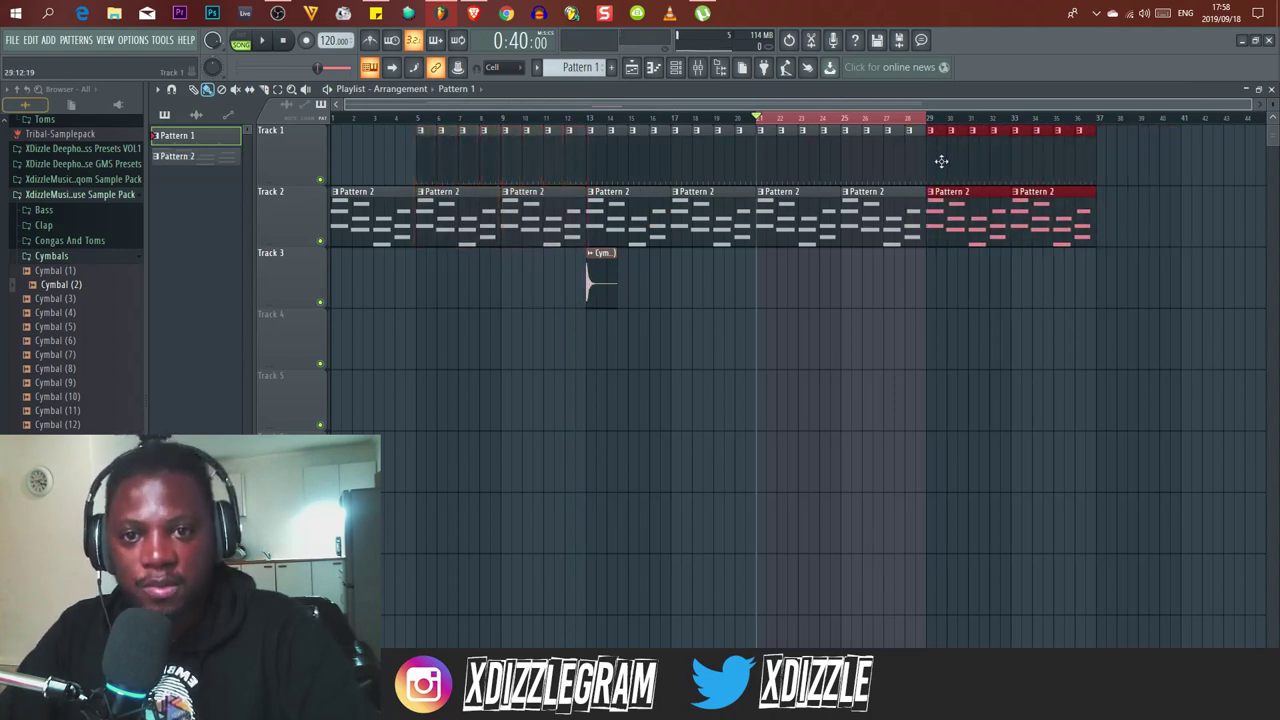
Move the clips of bars 13–28, including the cymbal, down one track and clear the time selection.
{"action": "left_click_drag", "start_coordinate": [915, 272], "coordinate": [600, 245]}
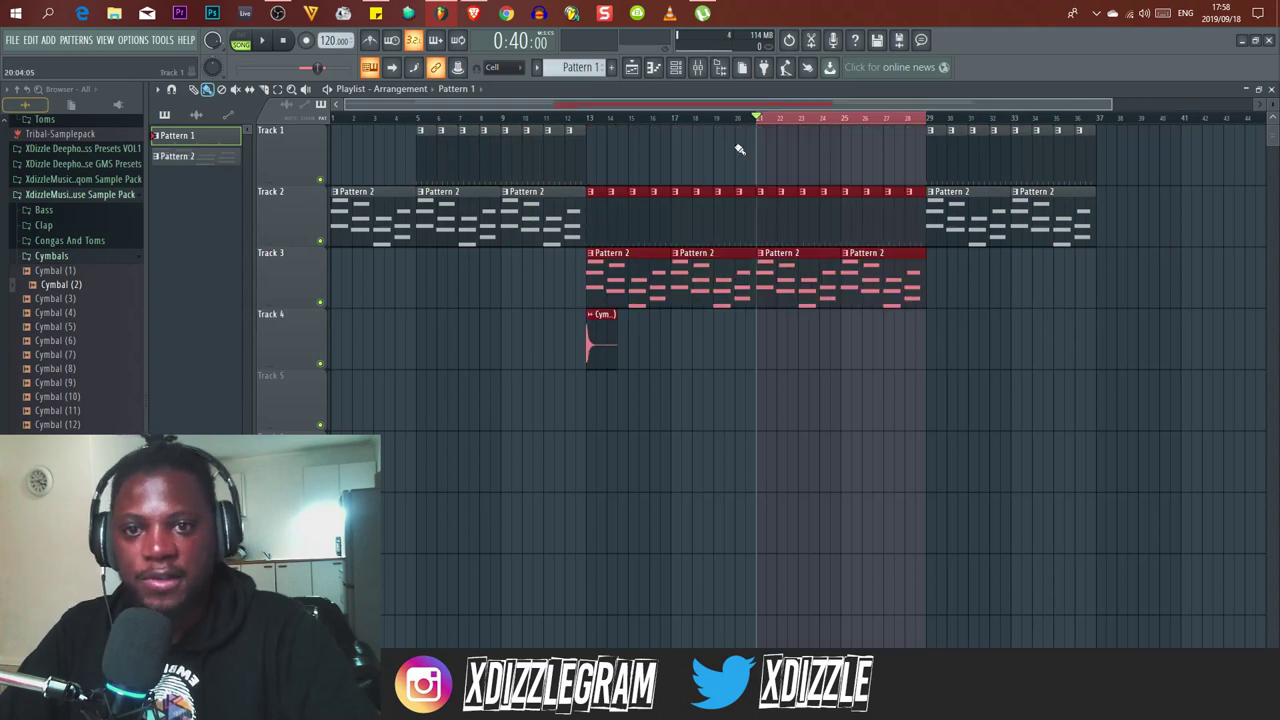
{"action": "scroll", "coordinate": [720, 128], "scroll_direction": "down", "scroll_amount": 1}
{"action": "double_click", "coordinate": [811, 119]}
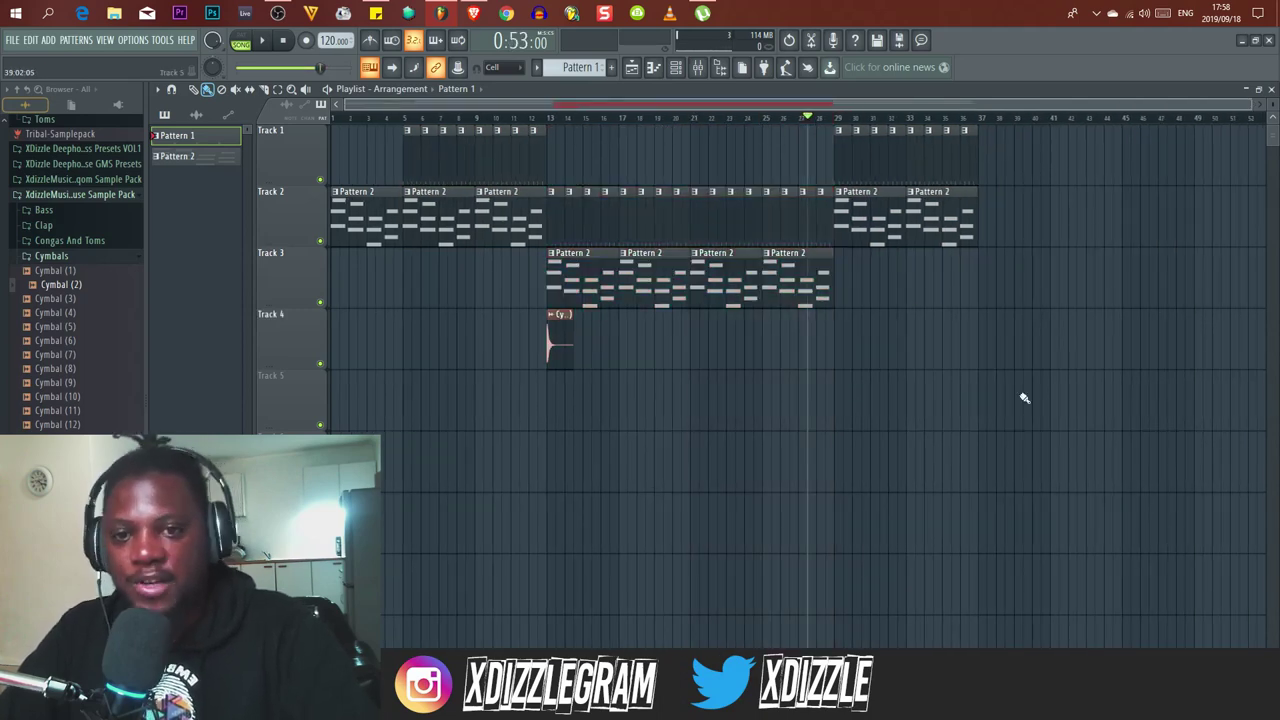
Copy all clips of bars 13–36 into bars 37–60 and move the playhead to bar 24.
{"action": "left_click_drag", "start_coordinate": [1030, 430], "coordinate": [548, 127]}
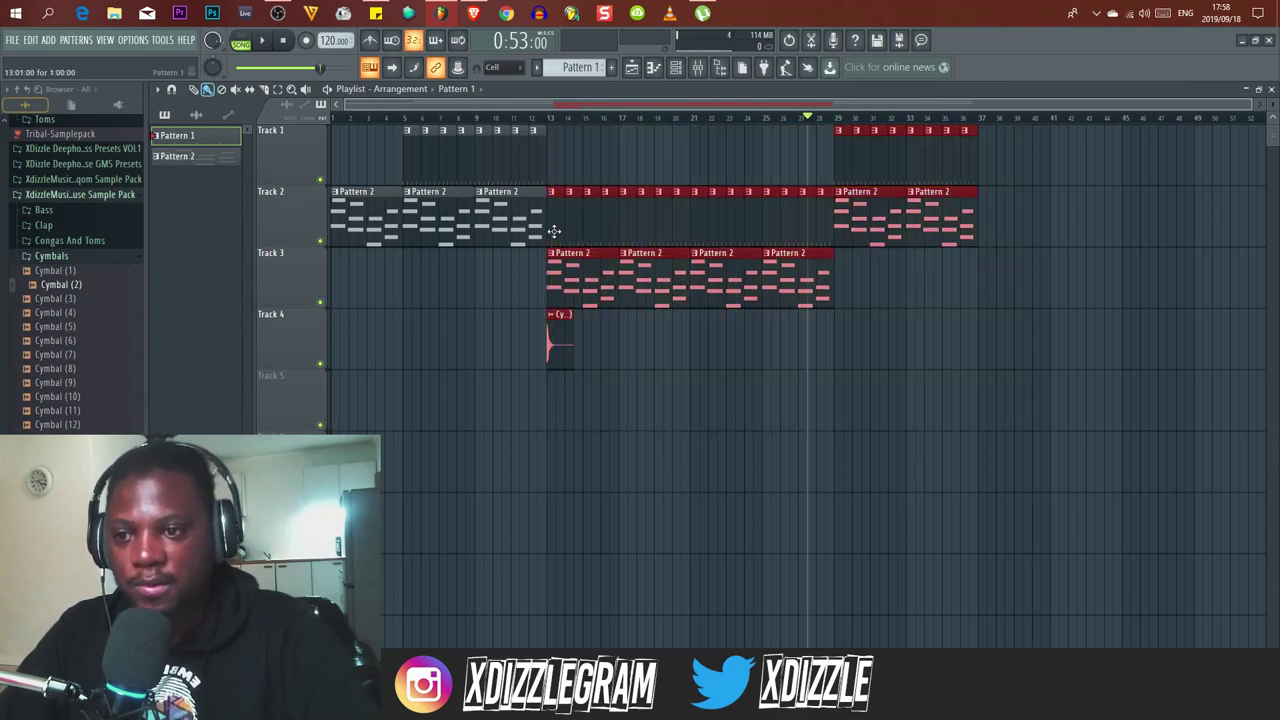
{"action": "left_click_drag", "start_coordinate": [554, 231], "coordinate": [986, 230]}
{"action": "scroll", "coordinate": [800, 125], "scroll_direction": "down", "scroll_amount": 1}
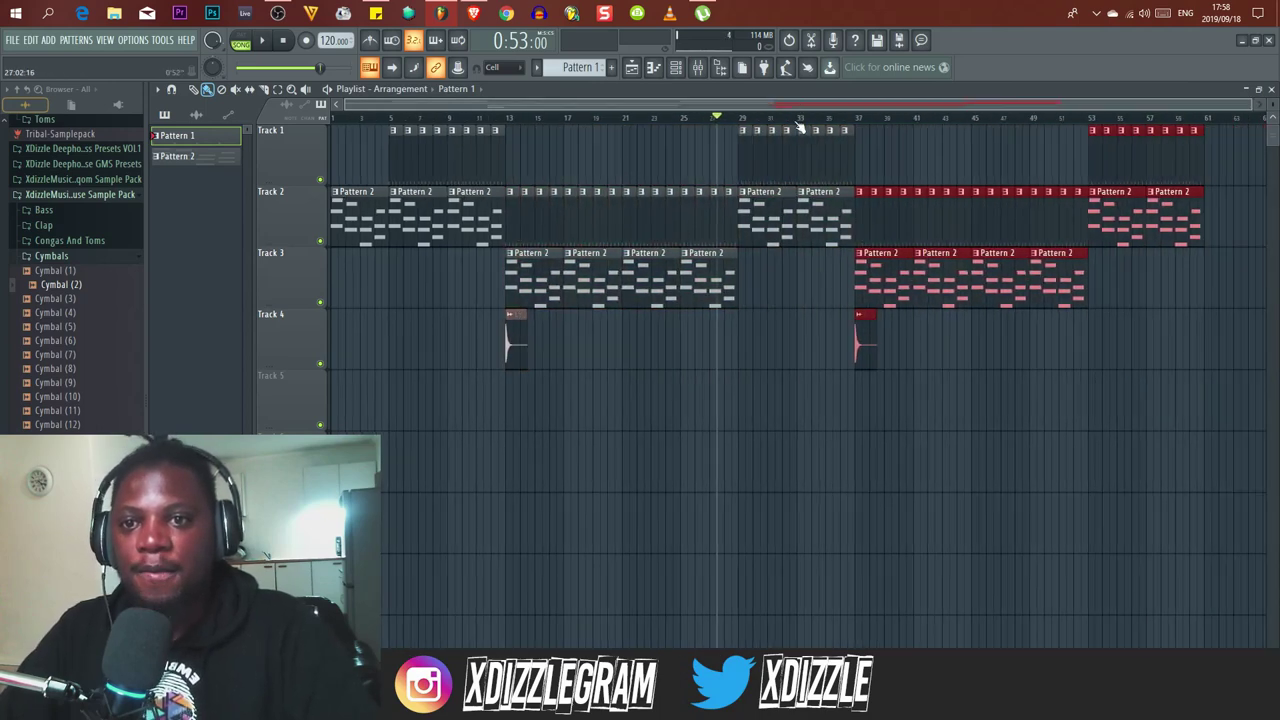
{"action": "scroll", "coordinate": [800, 125], "scroll_direction": "down", "scroll_amount": 1}
{"action": "left_click", "coordinate": [630, 120]}
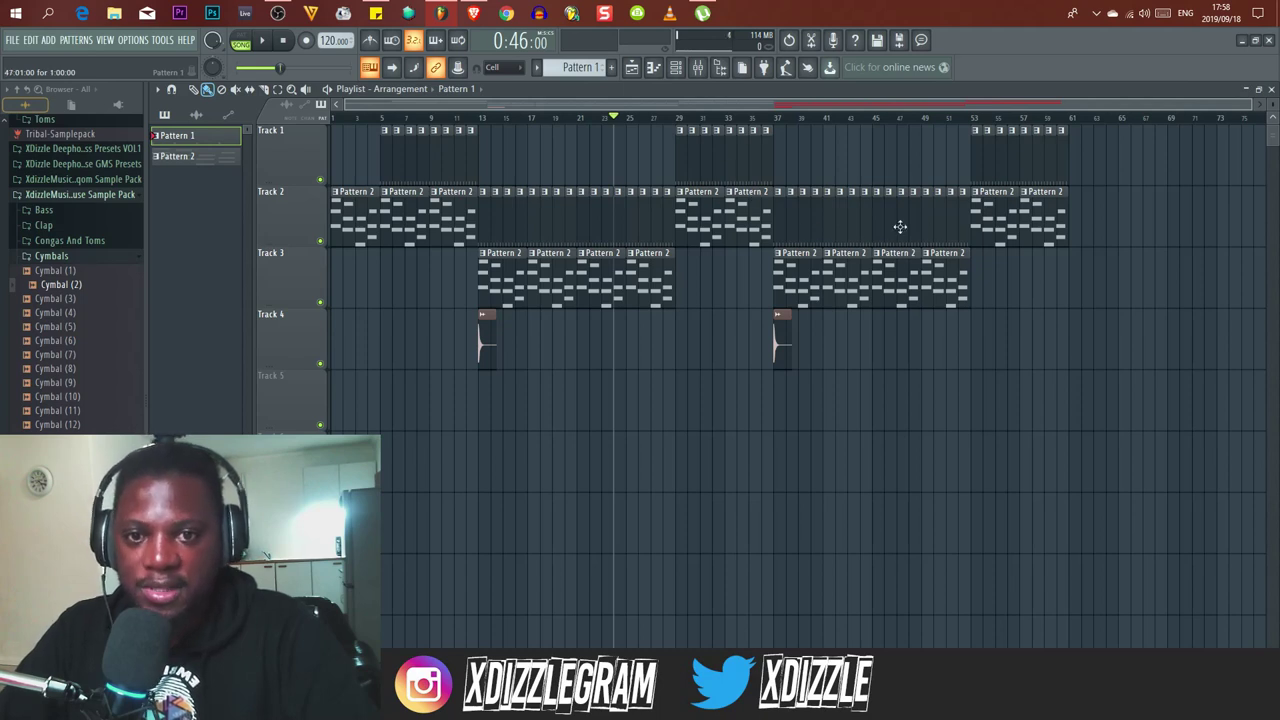
Add Pattern 2 clips at bars 61 and 65 on Track 2 as a chords-only outro and move the playhead to bar 66.
{"action": "left_click", "coordinate": [1013, 205]}
{"action": "left_click", "coordinate": [1078, 216]}
{"action": "left_click", "coordinate": [1123, 212]}
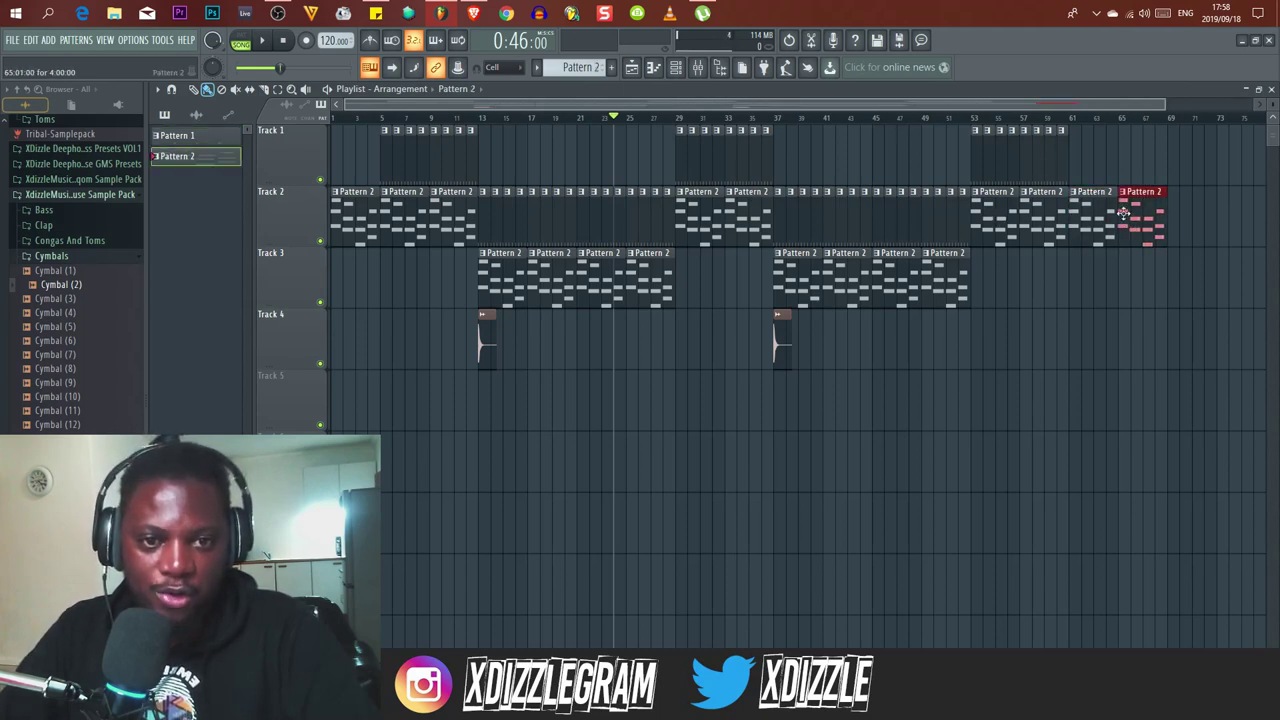
{"action": "scroll", "coordinate": [1040, 119], "scroll_direction": "down", "scroll_amount": 1}
{"action": "left_click", "coordinate": [1039, 119]}
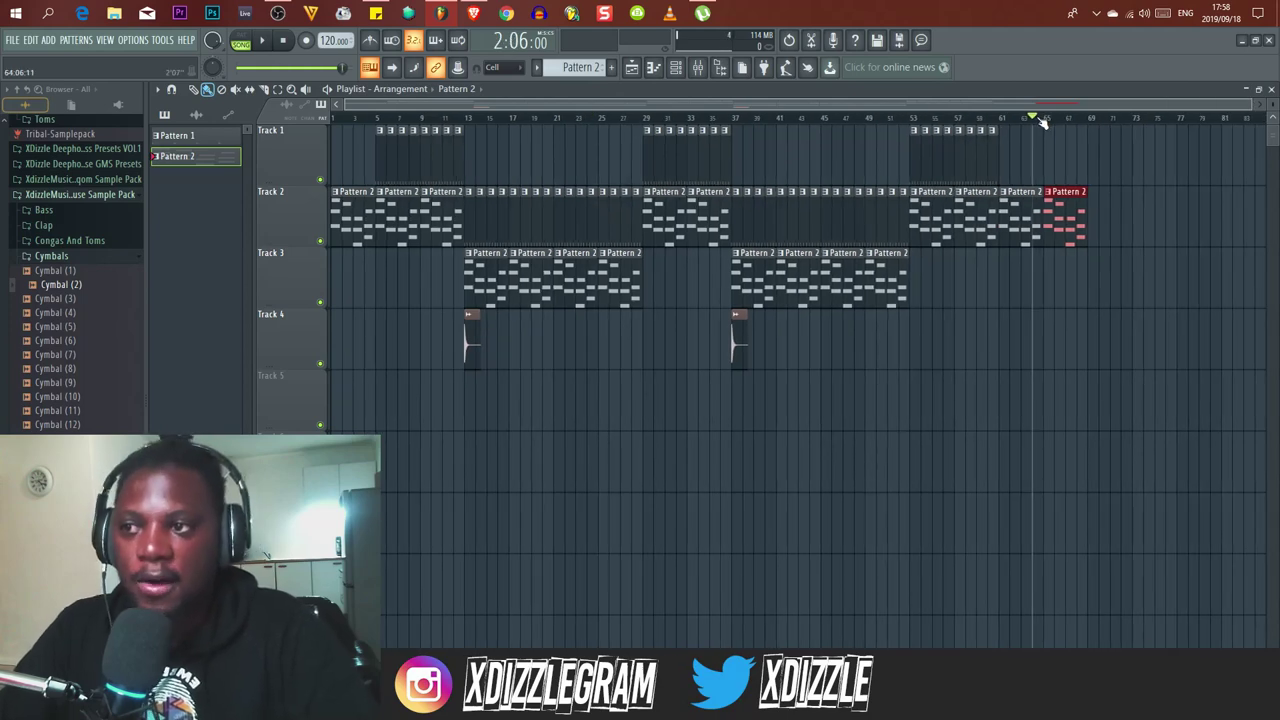
{"action": "left_click_drag", "start_coordinate": [1043, 122], "coordinate": [1061, 121]}
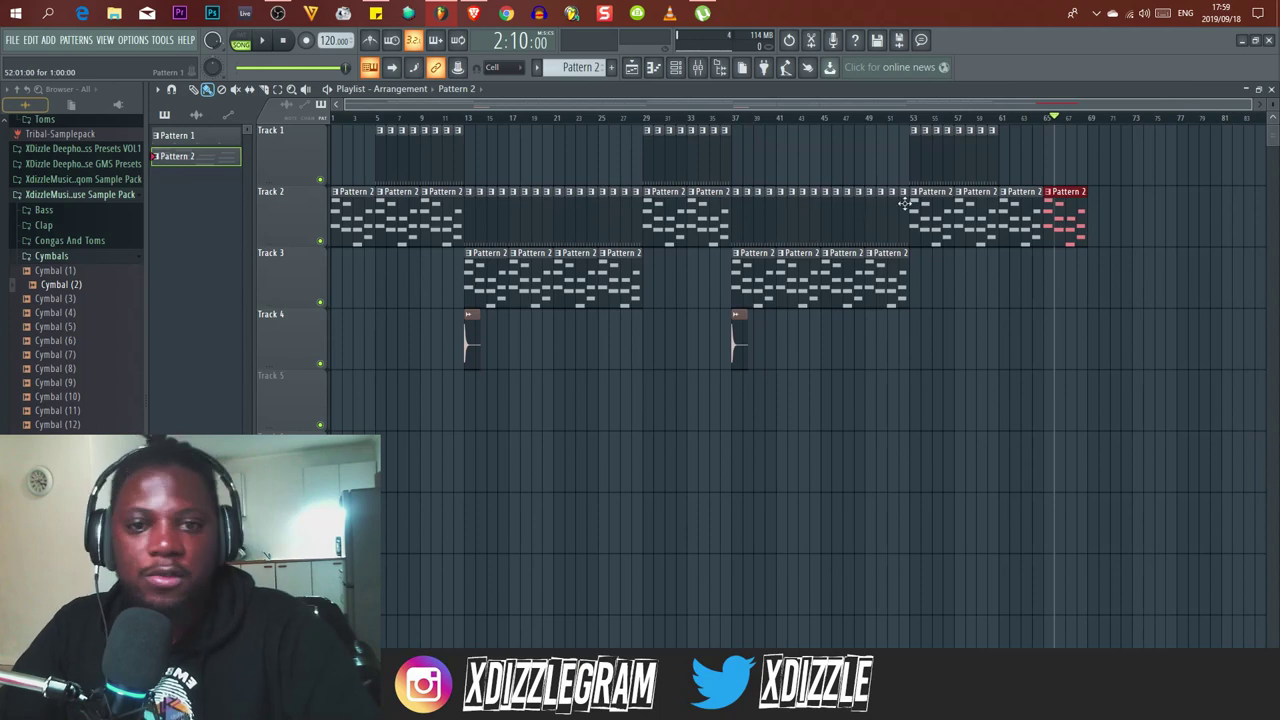
Shift the whole arrangement four bars later and add a Pattern 2 clip at bar 1 on Track 2 to lengthen the intro.
{"action": "left_click_drag", "start_coordinate": [1137, 429], "coordinate": [338, 124]}
{"action": "left_click_drag", "start_coordinate": [362, 228], "coordinate": [391, 216]}
{"action": "double_click", "coordinate": [387, 286]}
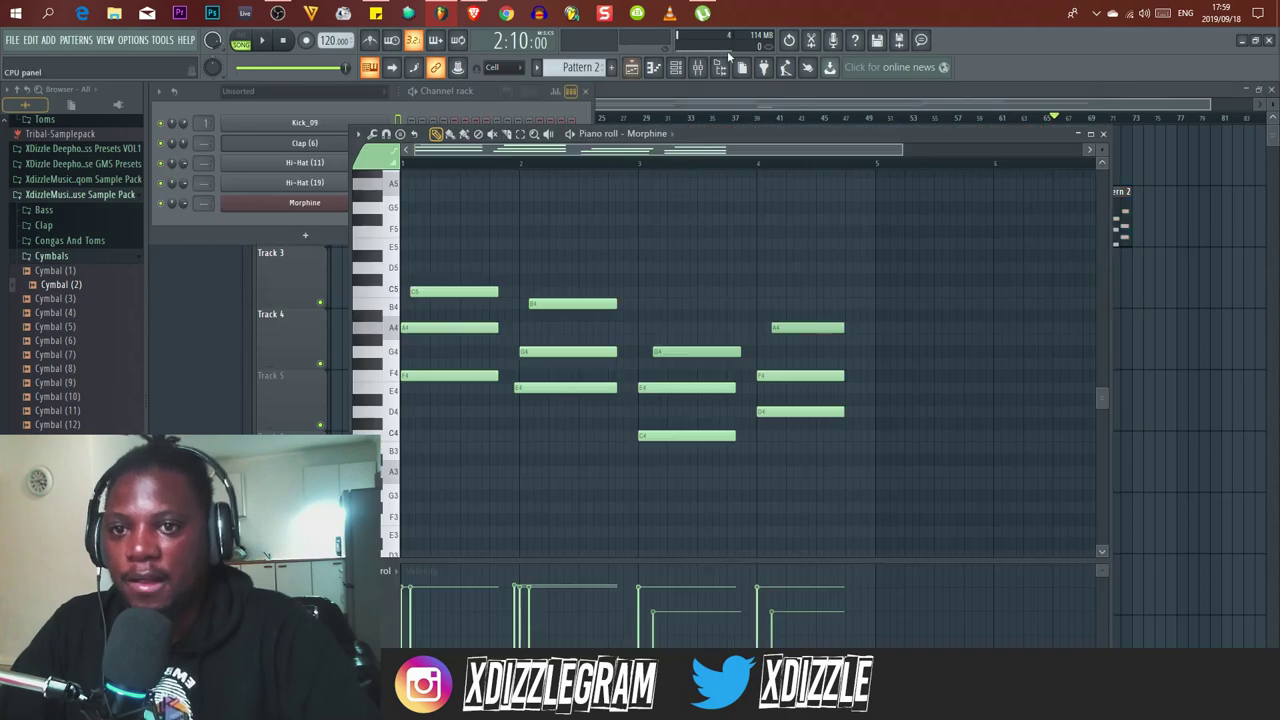
{"action": "left_click", "coordinate": [631, 67]}
{"action": "left_click_drag", "start_coordinate": [383, 277], "coordinate": [339, 216]}
{"action": "scroll", "coordinate": [448, 120], "scroll_direction": "down", "scroll_amount": 2}
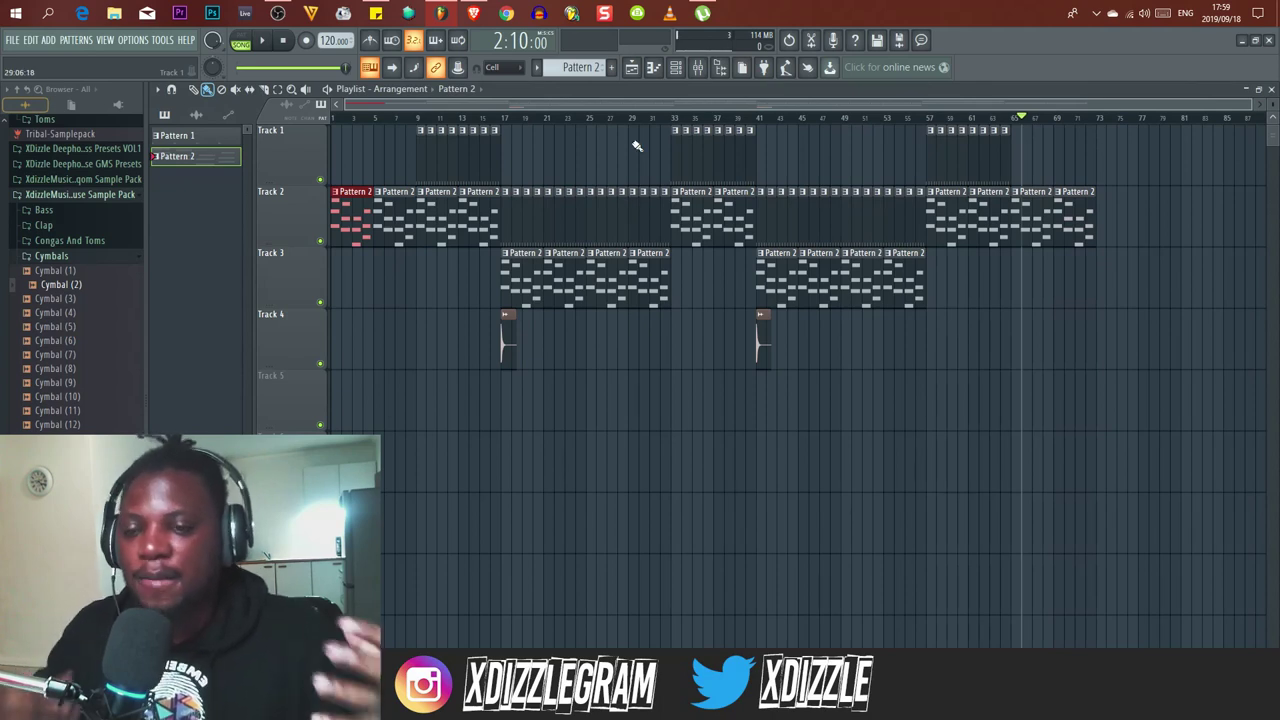
Shift the clips from bar 33 onwards four bars later and fill bars 33–36 on Track 2 with Pattern 1 clips.
{"action": "left_click_drag", "start_coordinate": [1163, 429], "coordinate": [716, 163]}
{"action": "left_click", "coordinate": [679, 218]}
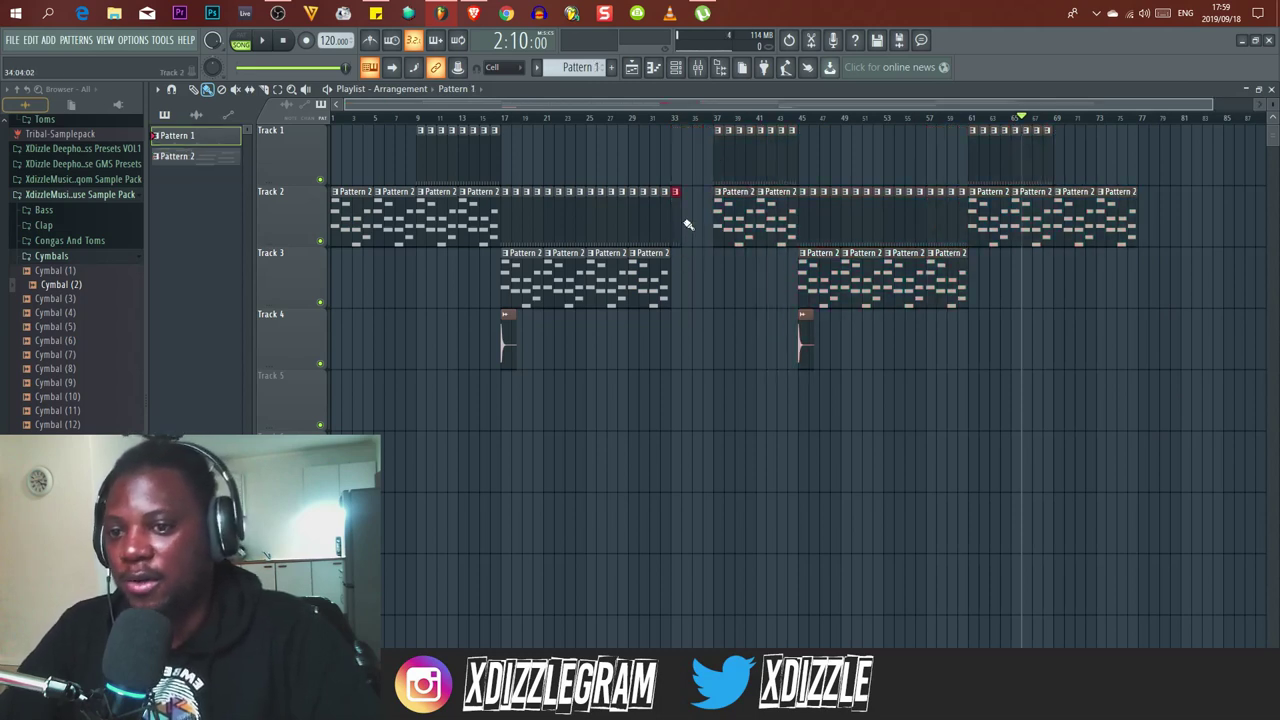
{"action": "left_click_drag", "start_coordinate": [688, 225], "coordinate": [706, 229]}
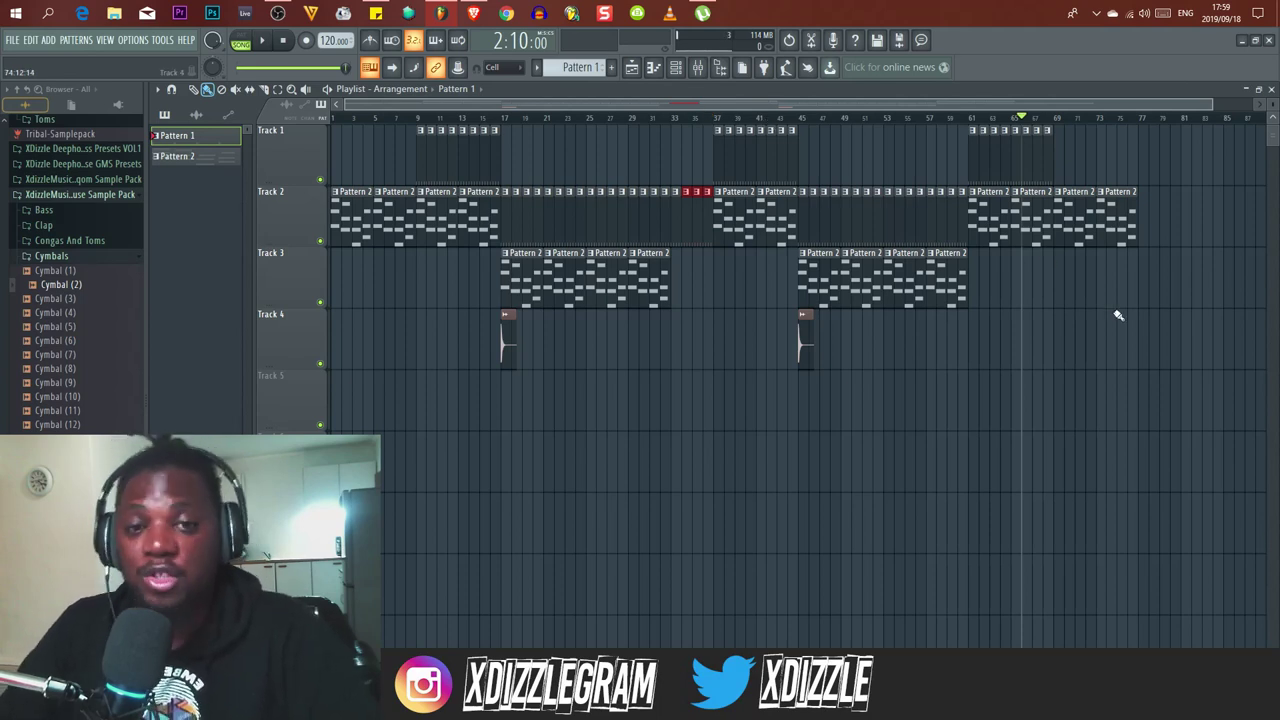
Reduce the arrangement to an eight-bar loop, keeping eight Pattern 1 clips on Track 1 and two Pattern 2 clips on Track 2 from bar 1.
{"action": "left_click_drag", "start_coordinate": [1172, 428], "coordinate": [330, 152]}
{"action": "key", "text": "Delete"}
{"action": "key", "text": "ctrl+d"}
{"action": "right_click", "coordinate": [471, 221]}
{"action": "right_click", "coordinate": [450, 218]}
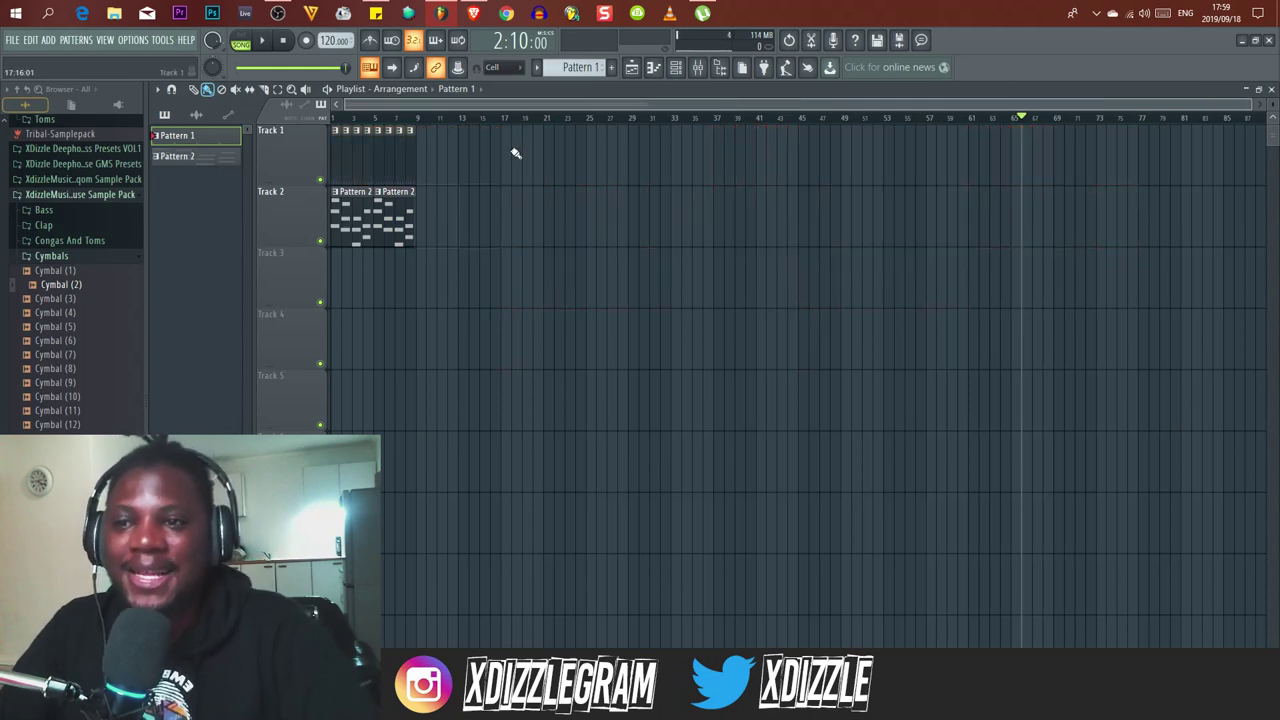
Restore the playlist to its smaller window beside the channel rack, with the eight-bar loop filling the view.
{"action": "double_click", "coordinate": [582, 91]}
{"action": "scroll", "coordinate": [792, 125], "scroll_direction": "up", "scroll_amount": 6}
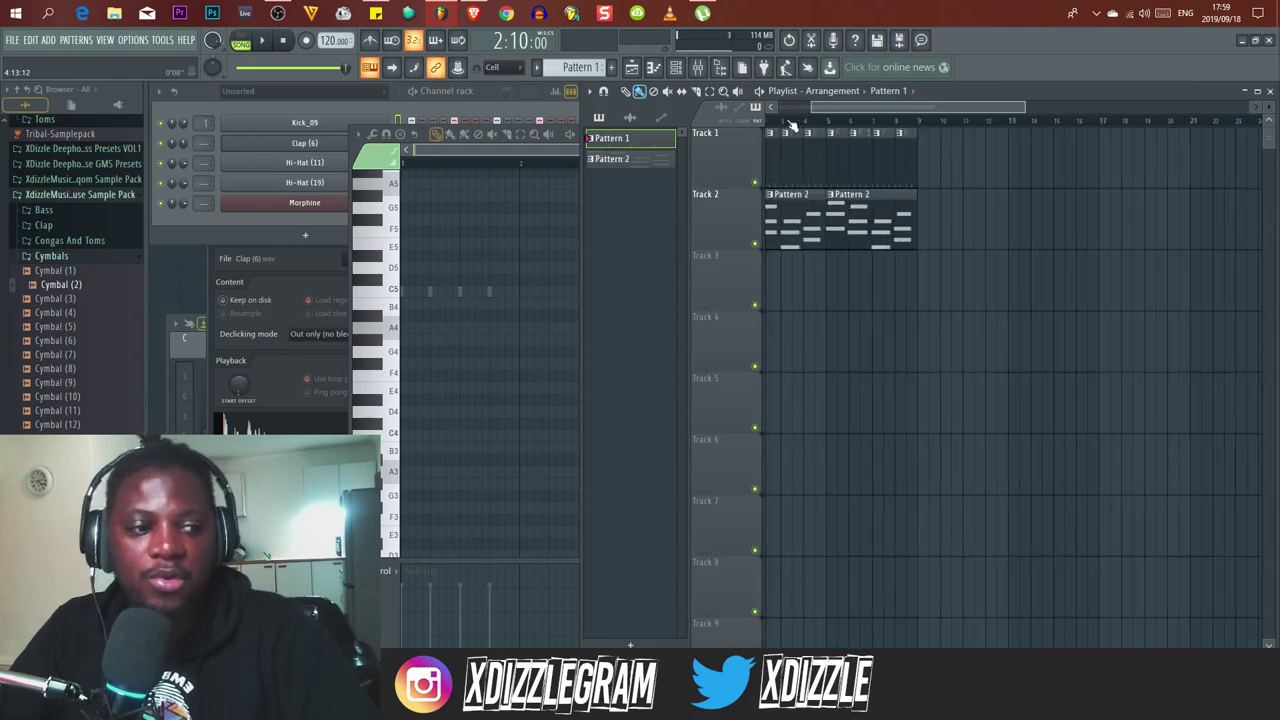
{"action": "scroll", "coordinate": [815, 124], "scroll_direction": "down", "scroll_amount": 2}
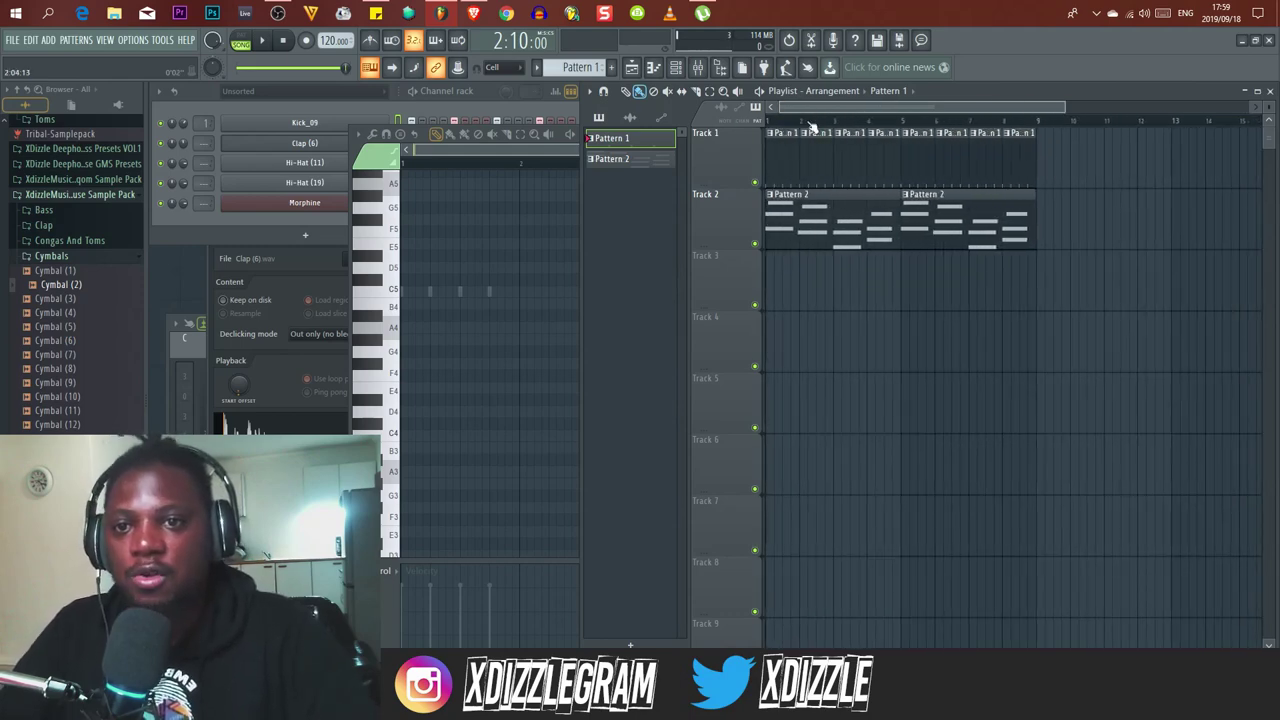
{"action": "scroll", "coordinate": [816, 110], "scroll_direction": "up", "scroll_amount": 2}
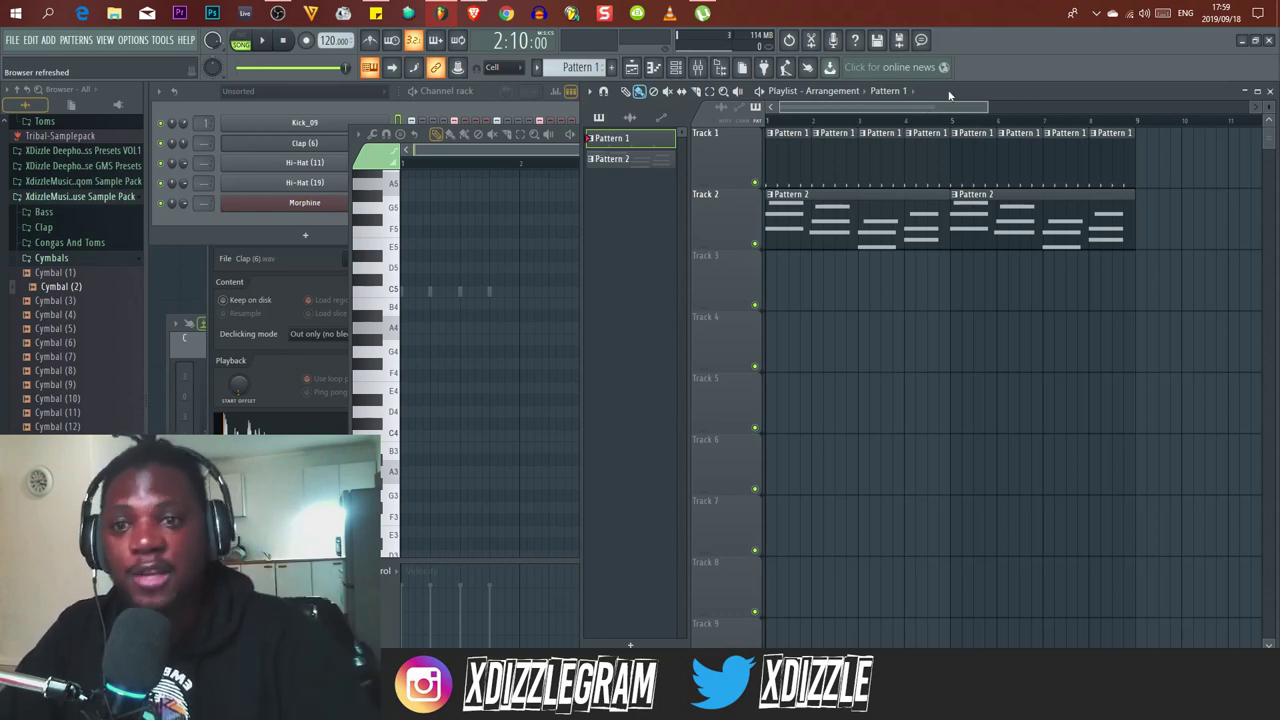
Play the eight-bar loop, stop playback and bring the channel rack to the front.
{"action": "key", "text": "space"}
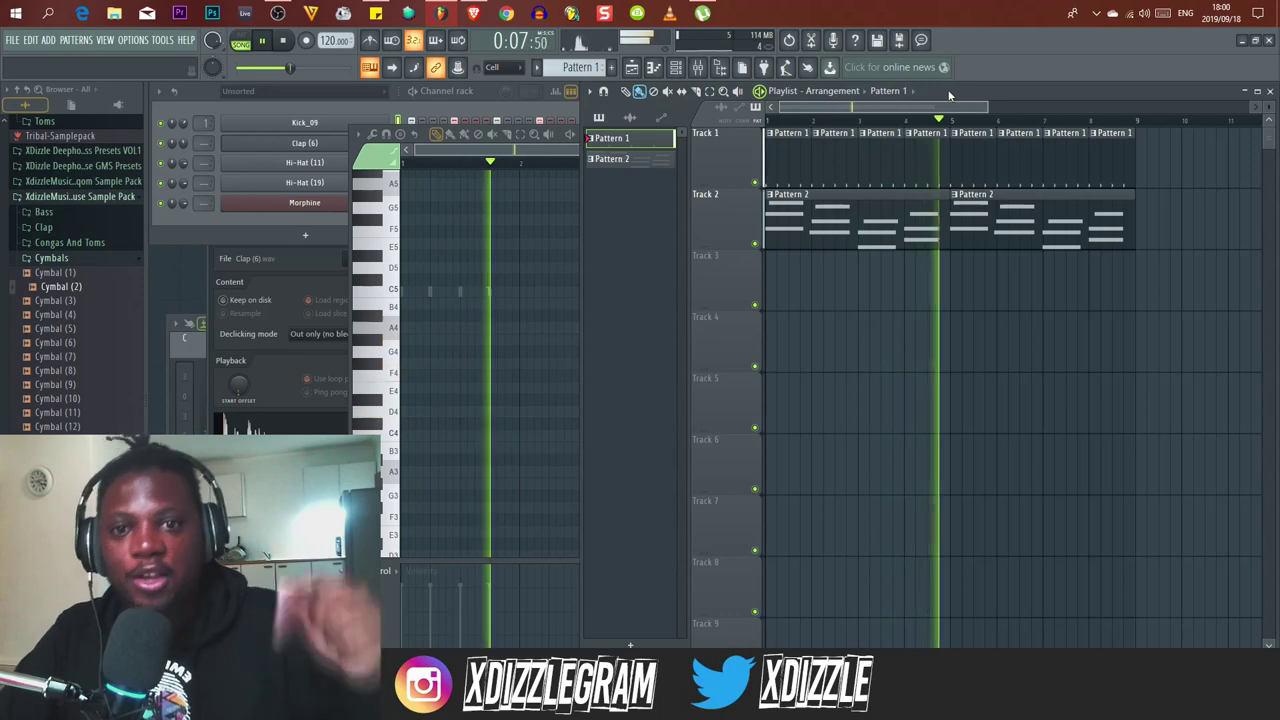
{"action": "key", "text": "space"}
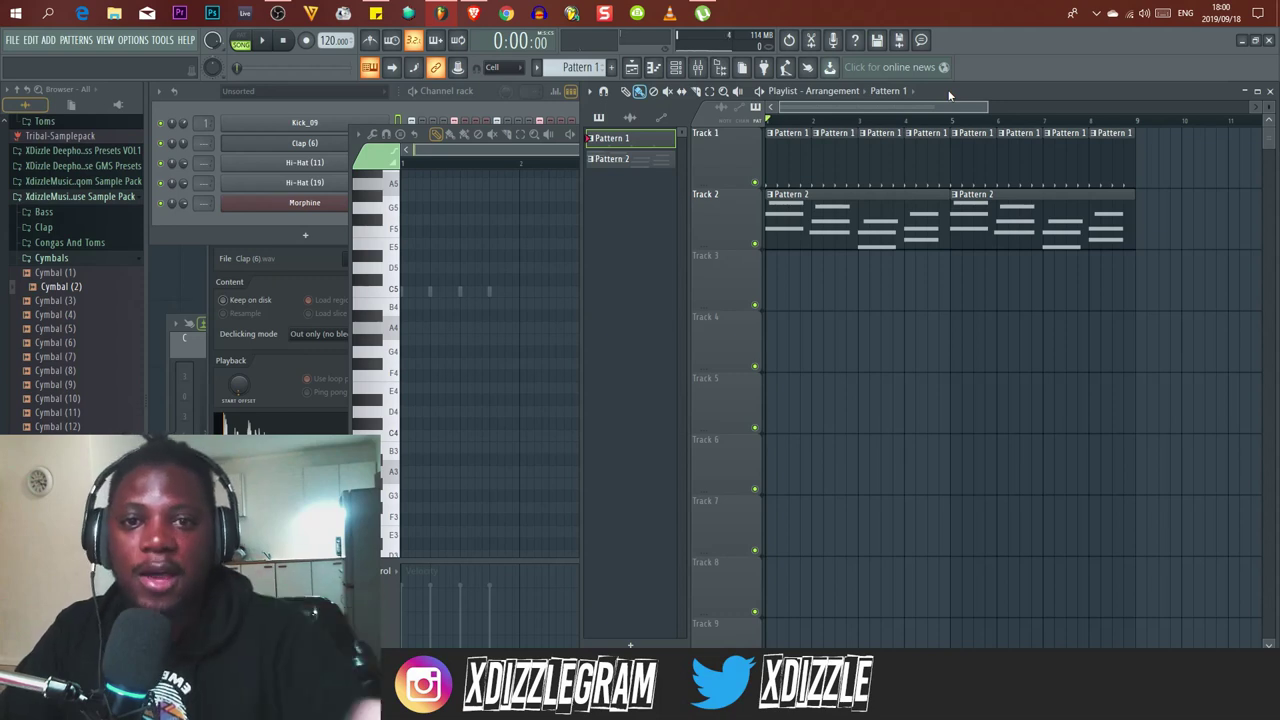
{"action": "key", "text": "F6"}
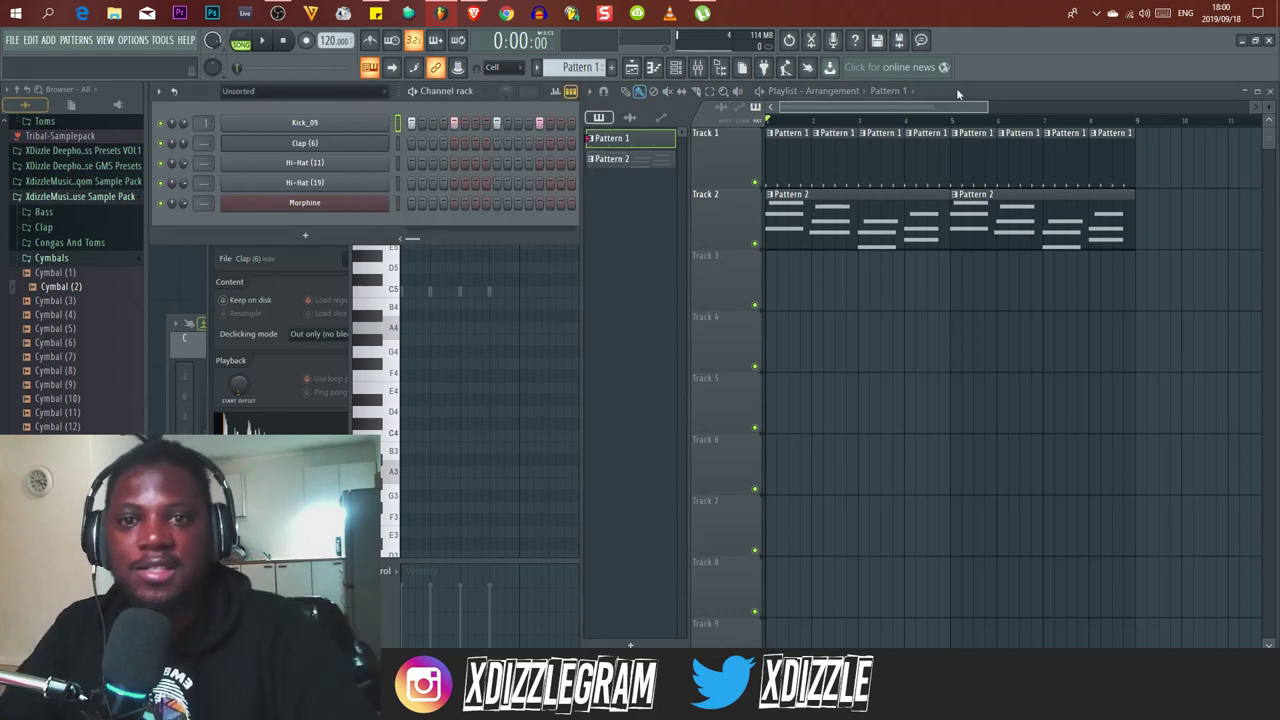